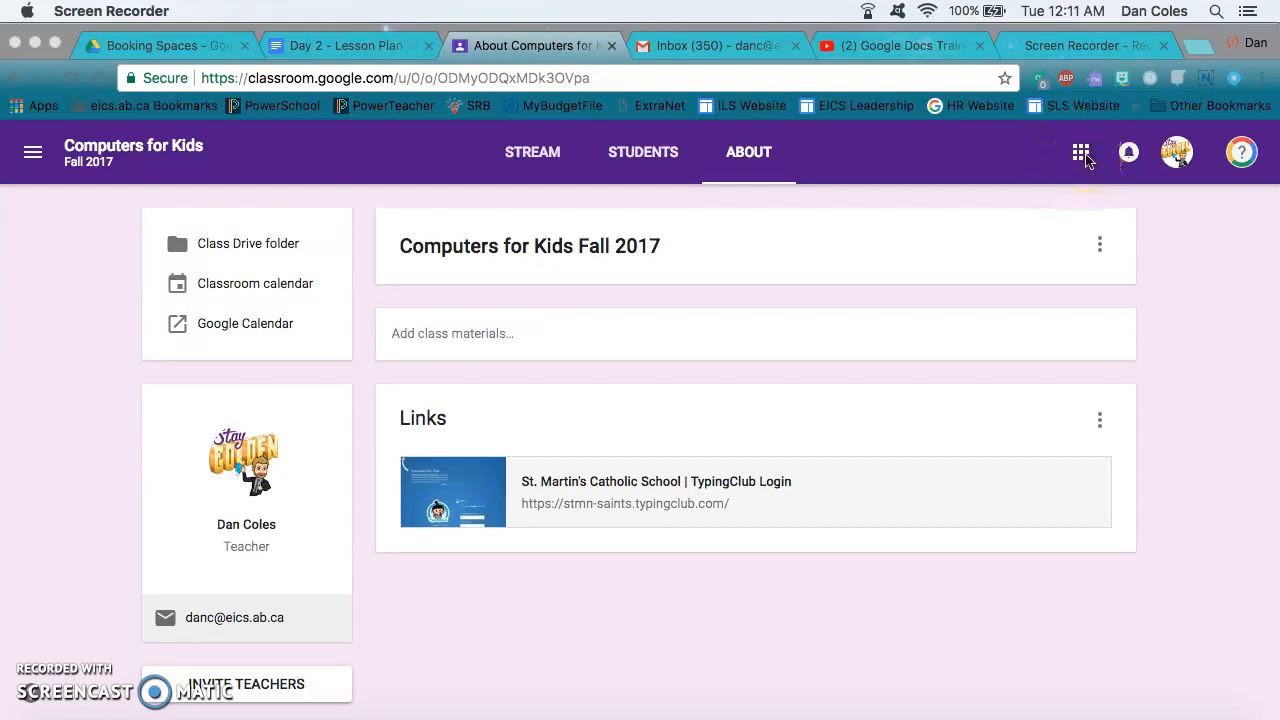
Switch from the class page to Google Docs and create a new blank document
click(1082, 153)
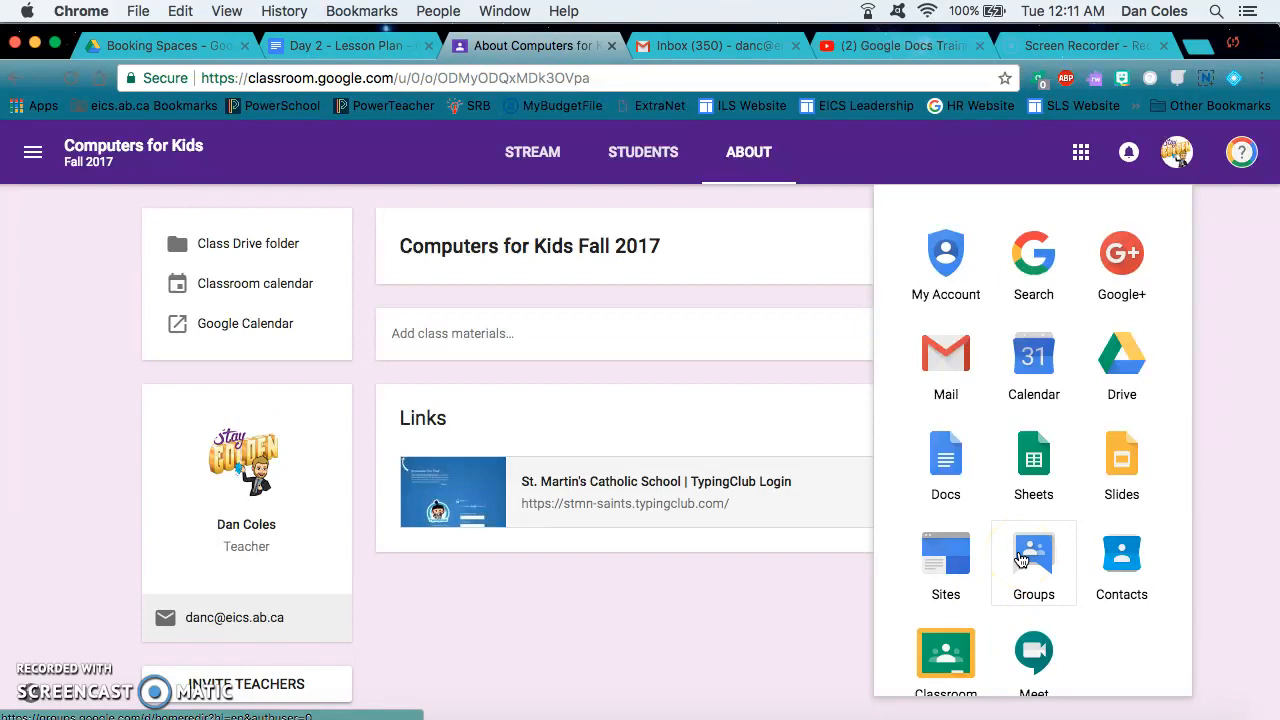
click(943, 465)
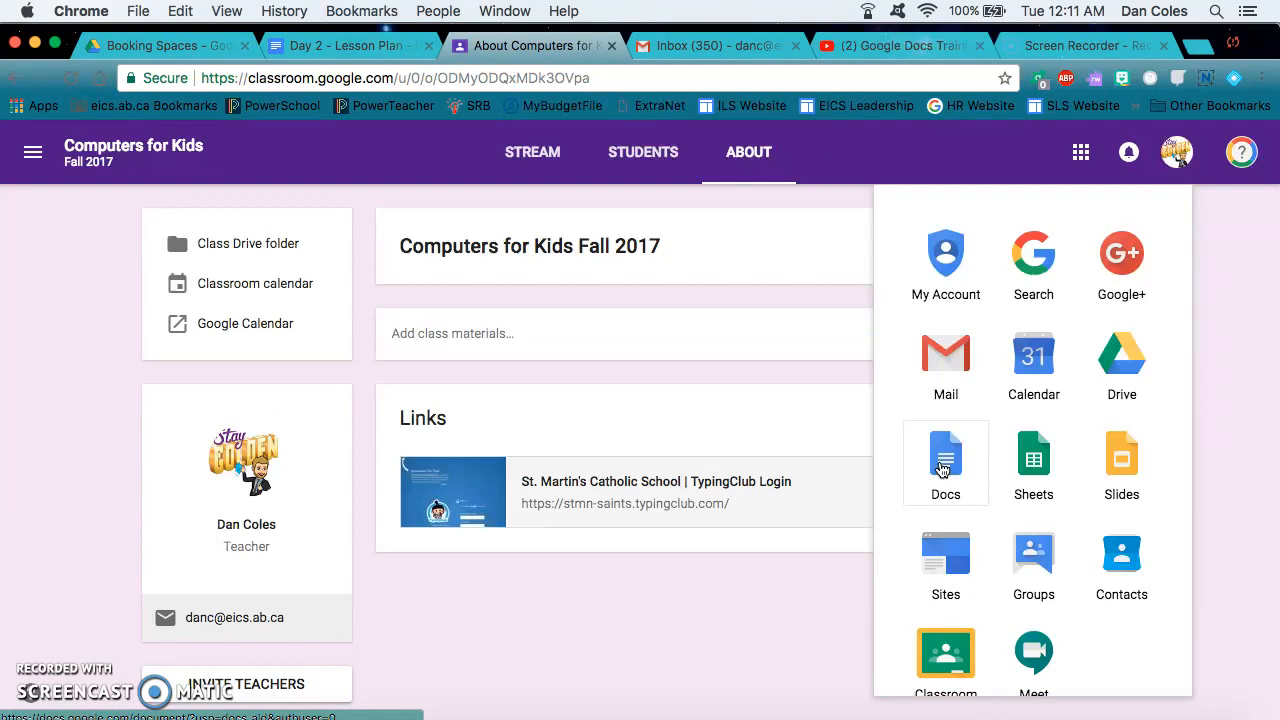
click(942, 466)
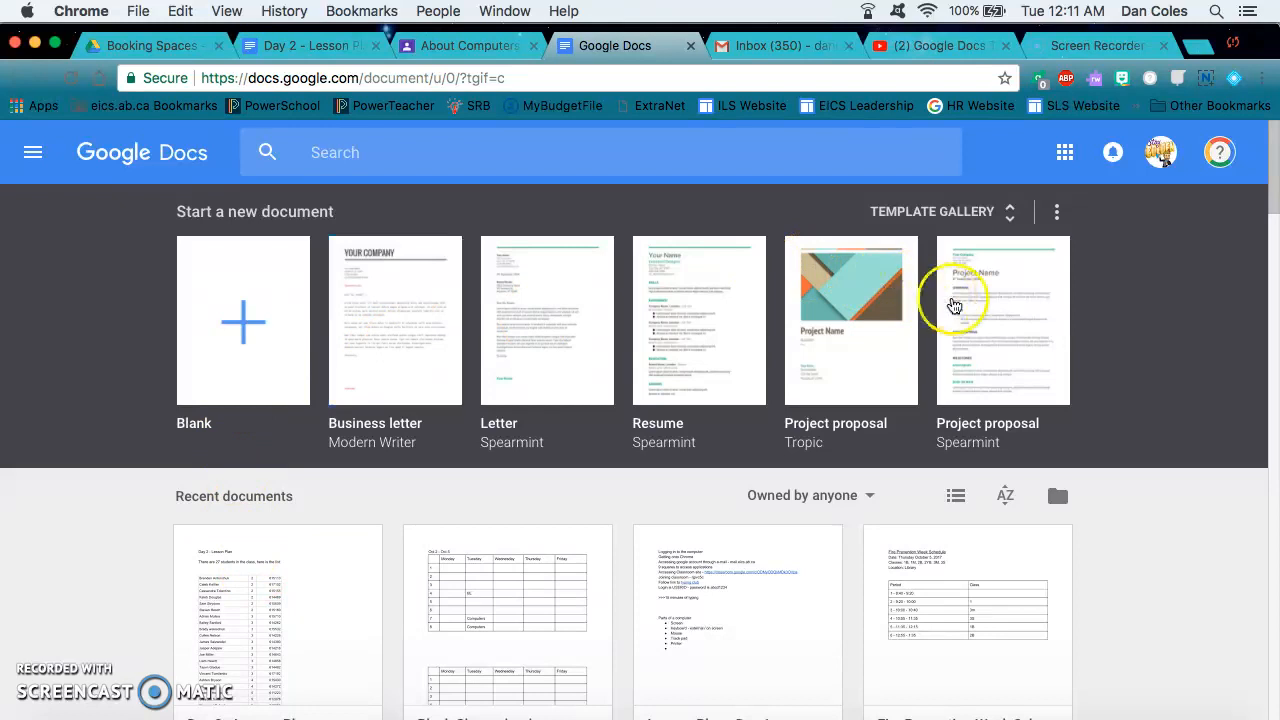
click(241, 321)
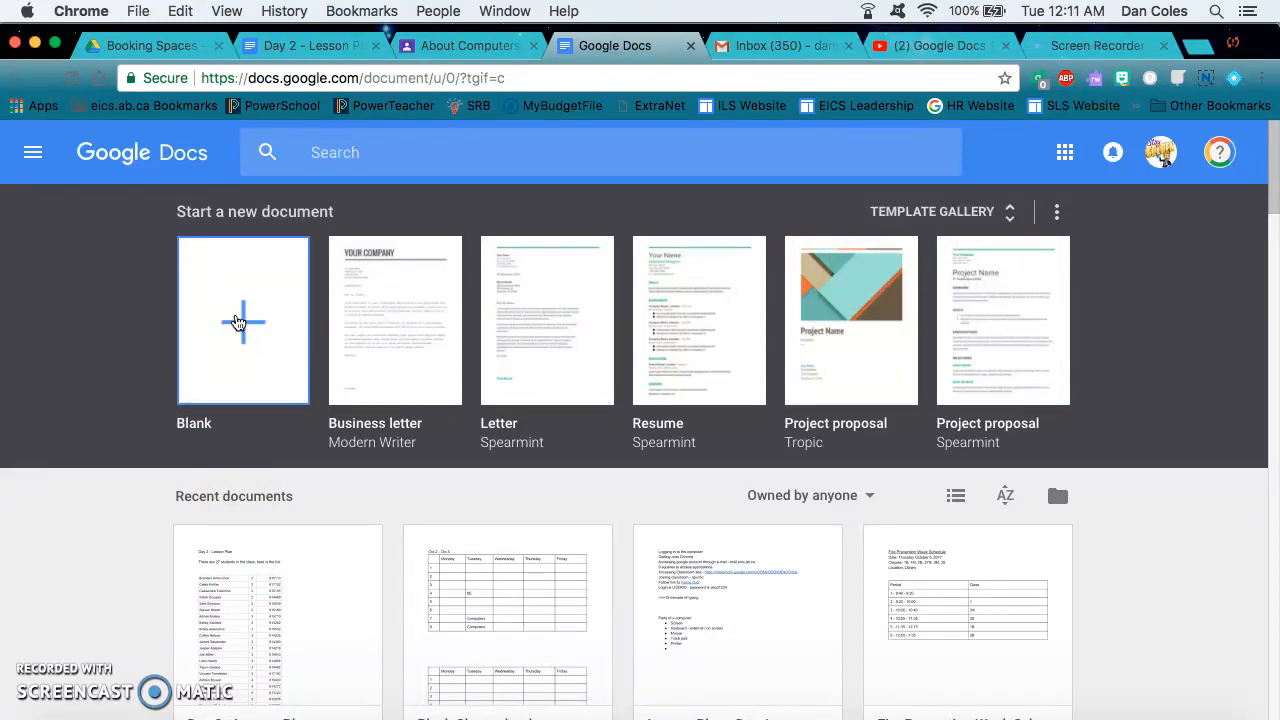
click(240, 323)
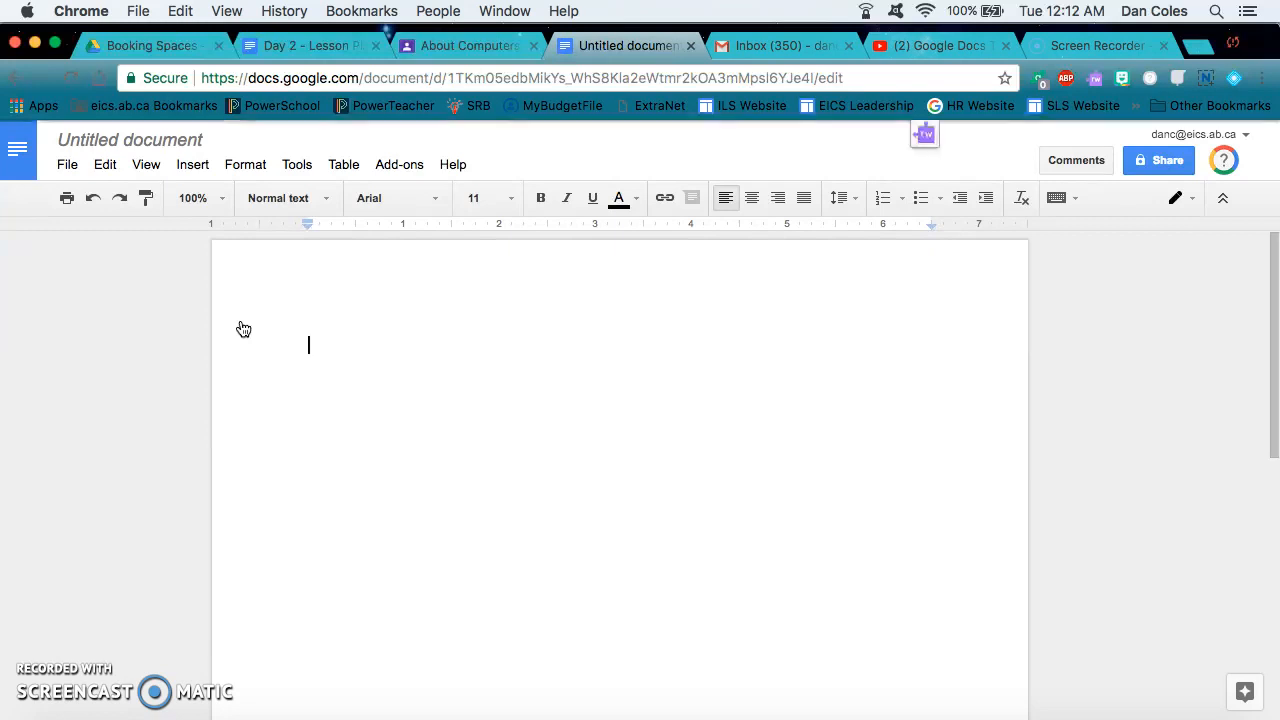
Rename the untitled document as "Google Docs Practice"
click(143, 139)
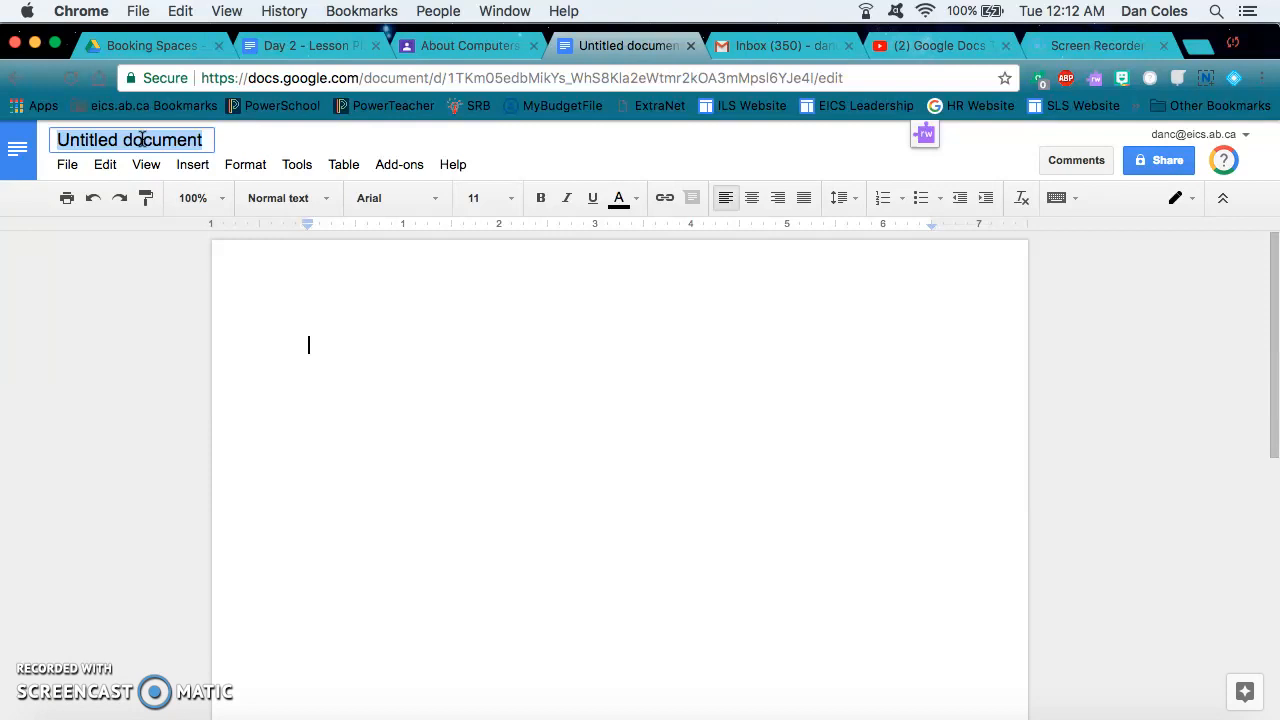
text(Google Docs Practice)
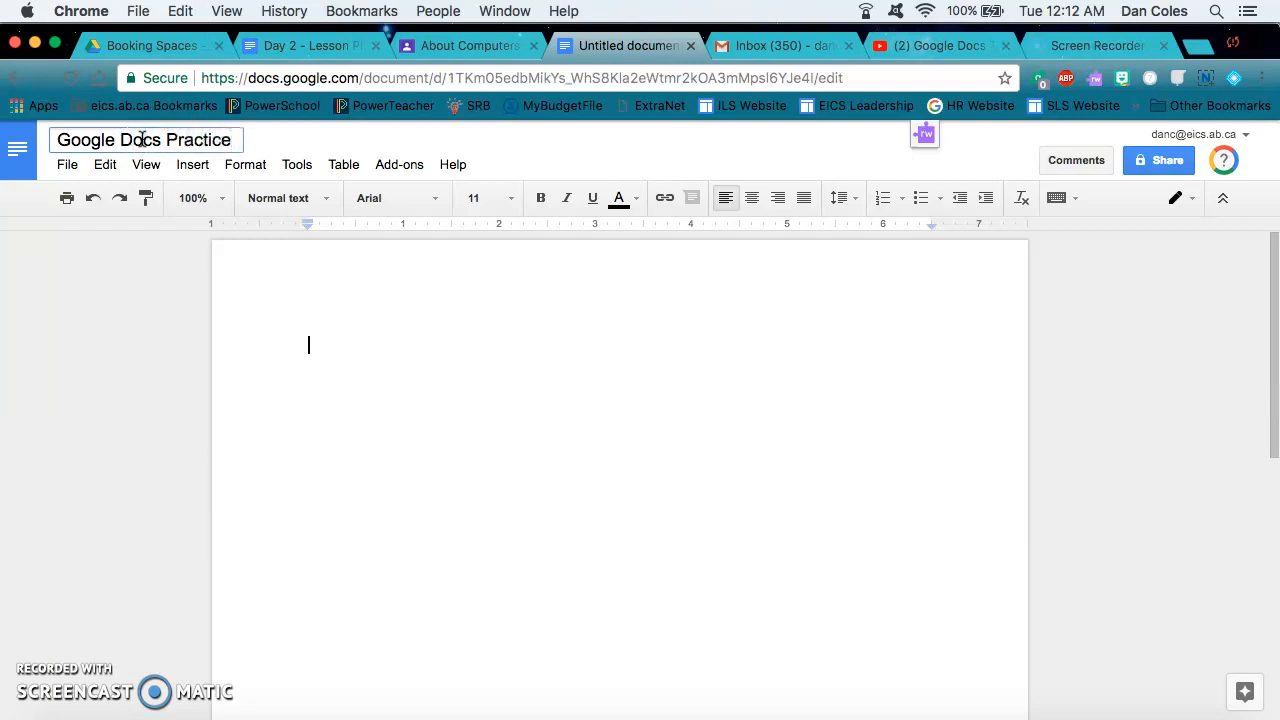
key(Return)
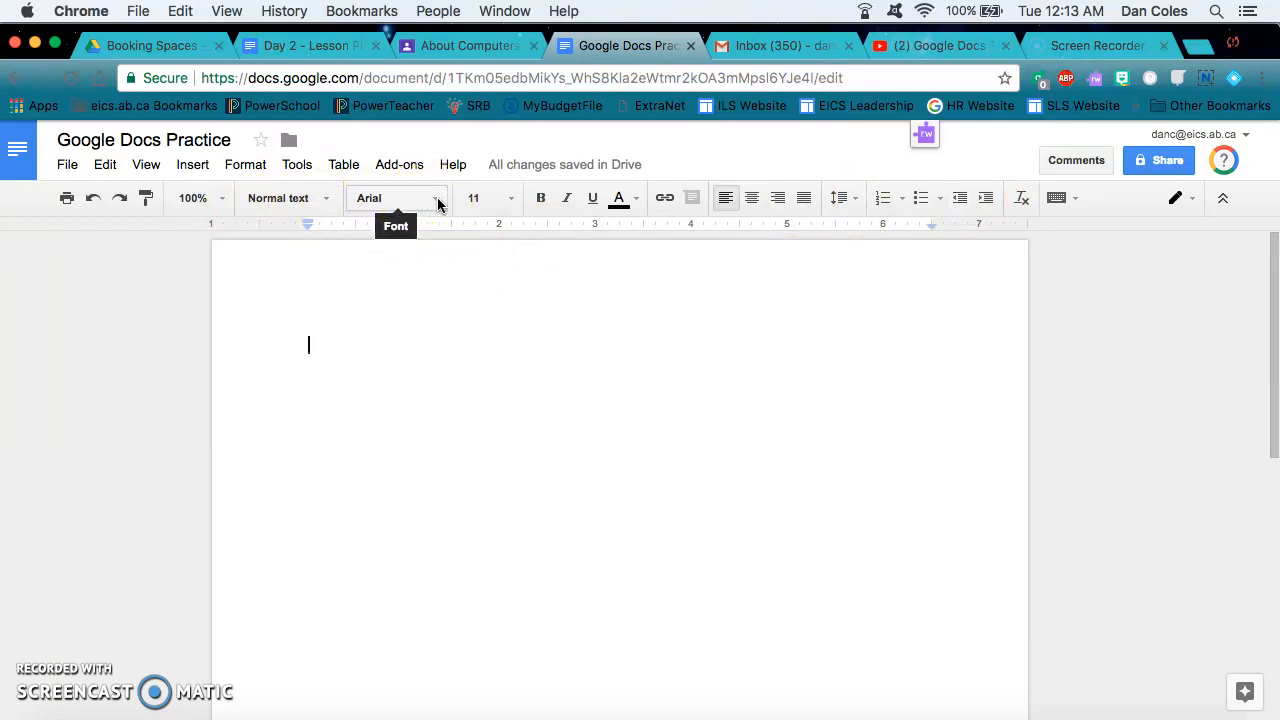
Write "Hello" on the first line and "Goodbye" in the Shadows Into Light font on the line below
text(Hello)
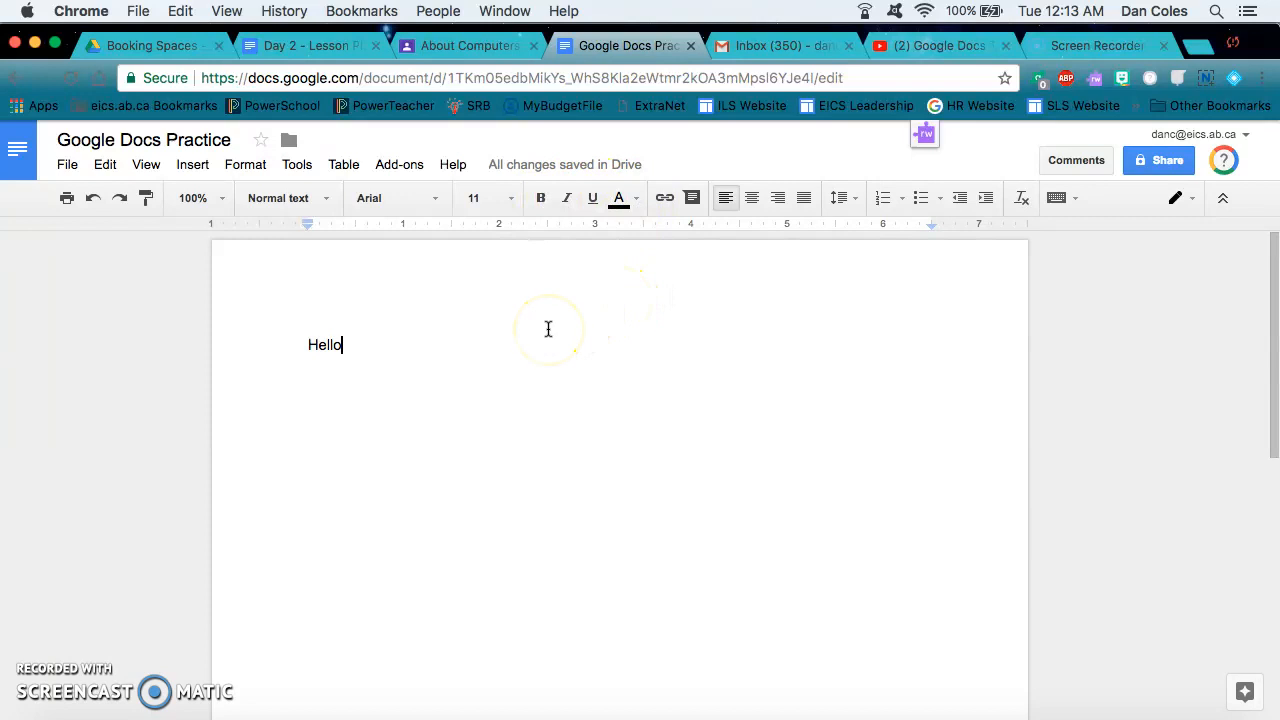
key(Return)
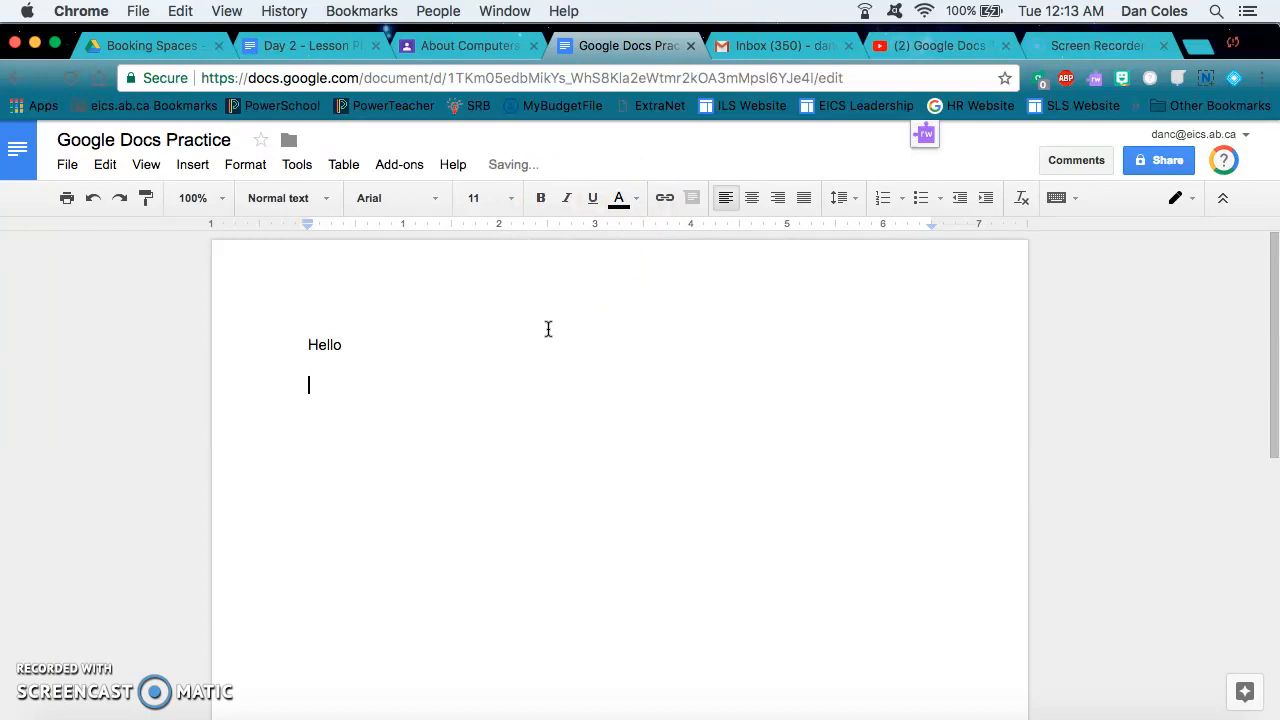
click(433, 199)
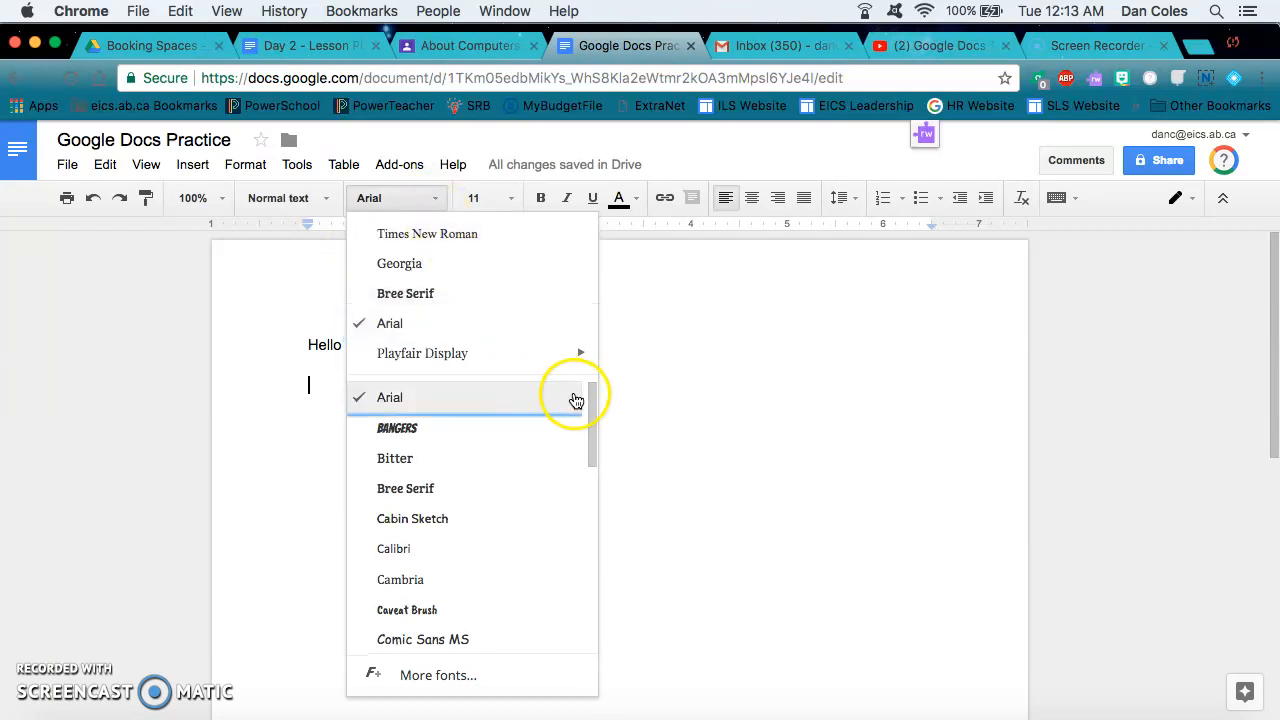
drag(590, 402, 596, 600)
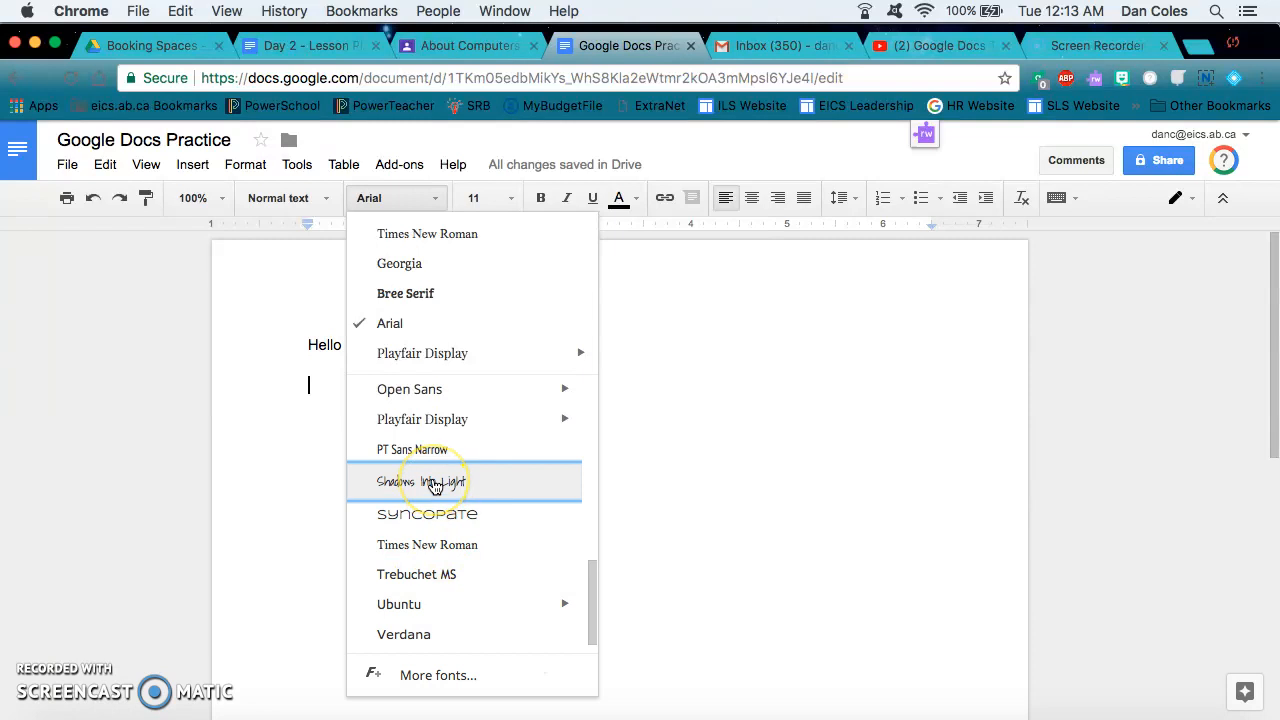
click(460, 487)
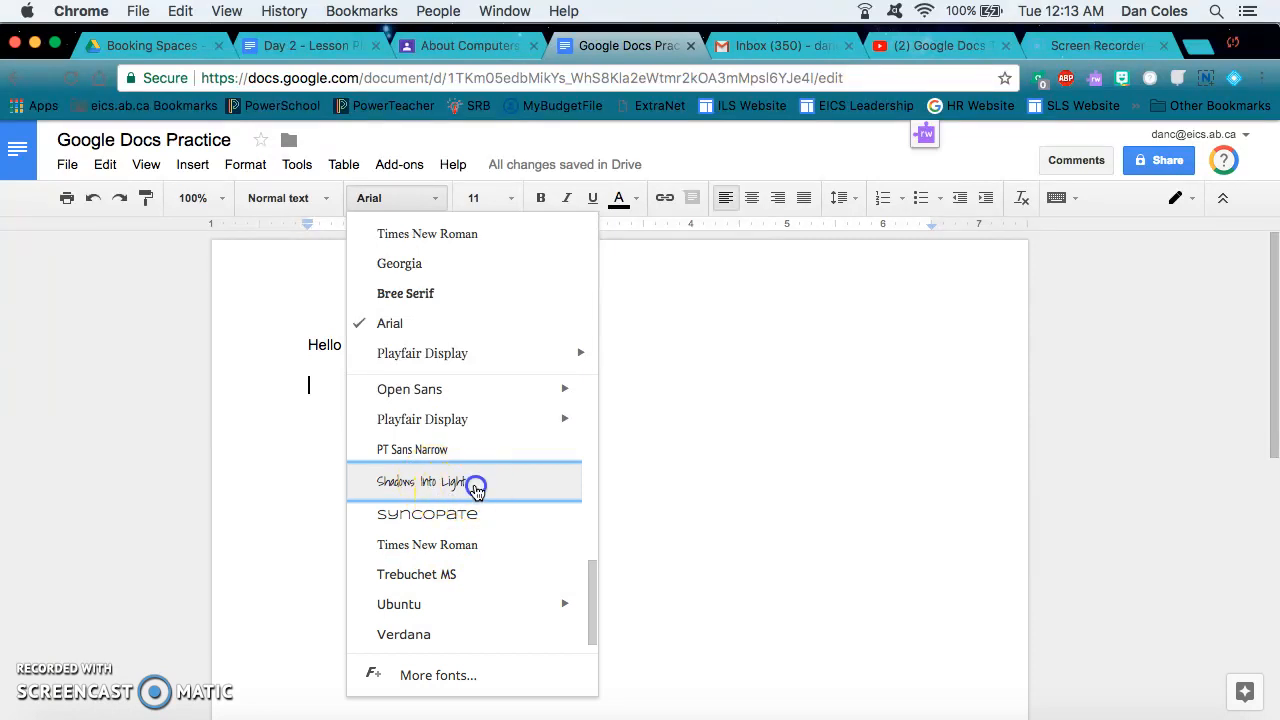
text(Goodbye)
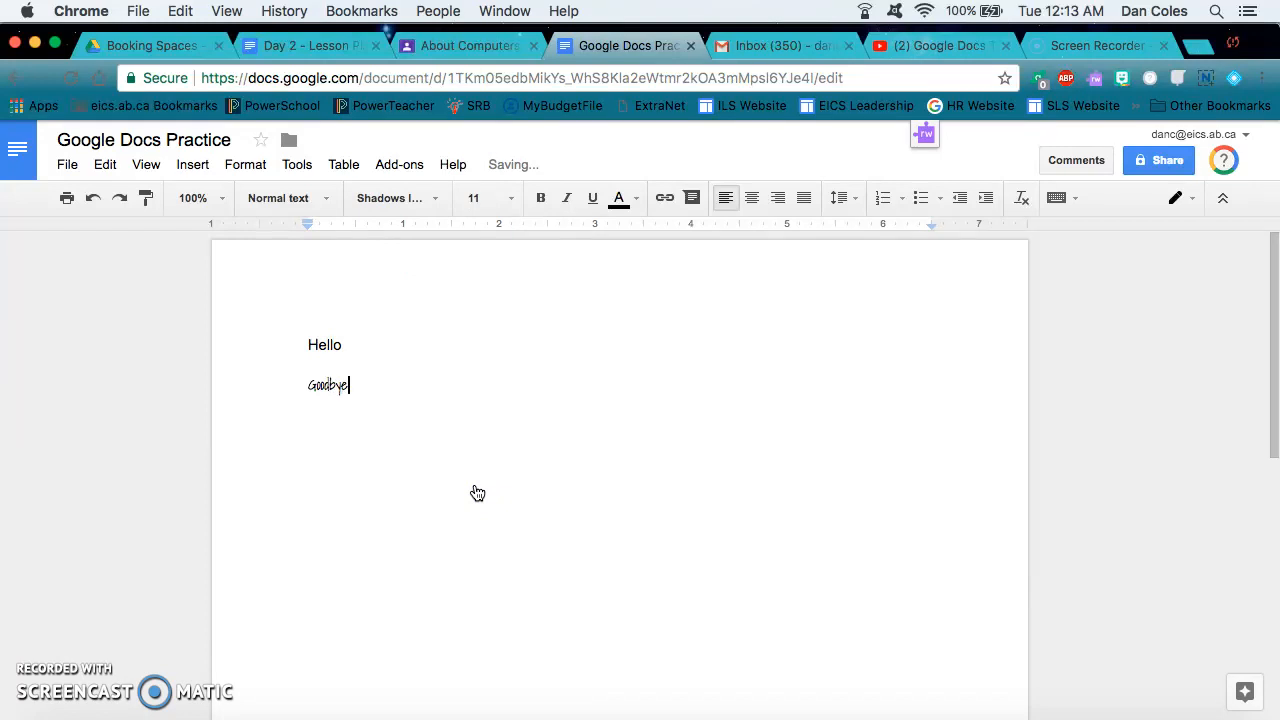
click(401, 300)
key(Return)
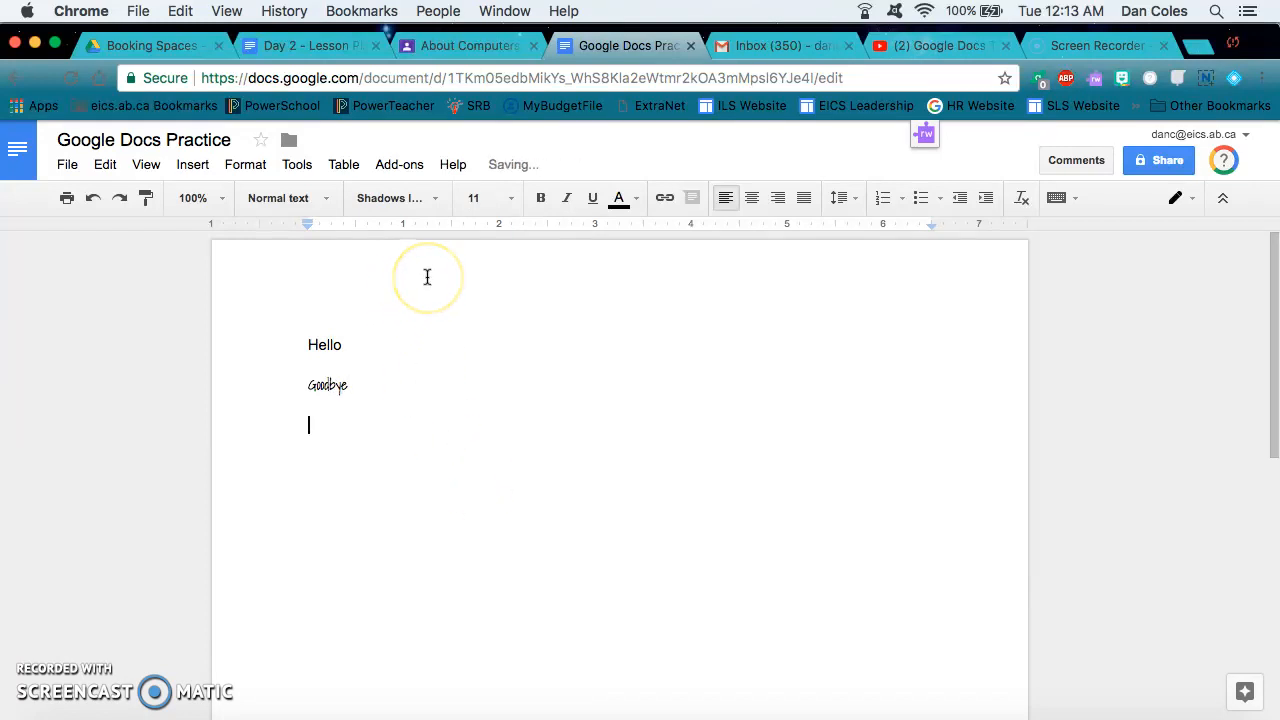
Write "How are you today?" in Times New Roman on the line below "Goodbye"
click(435, 198)
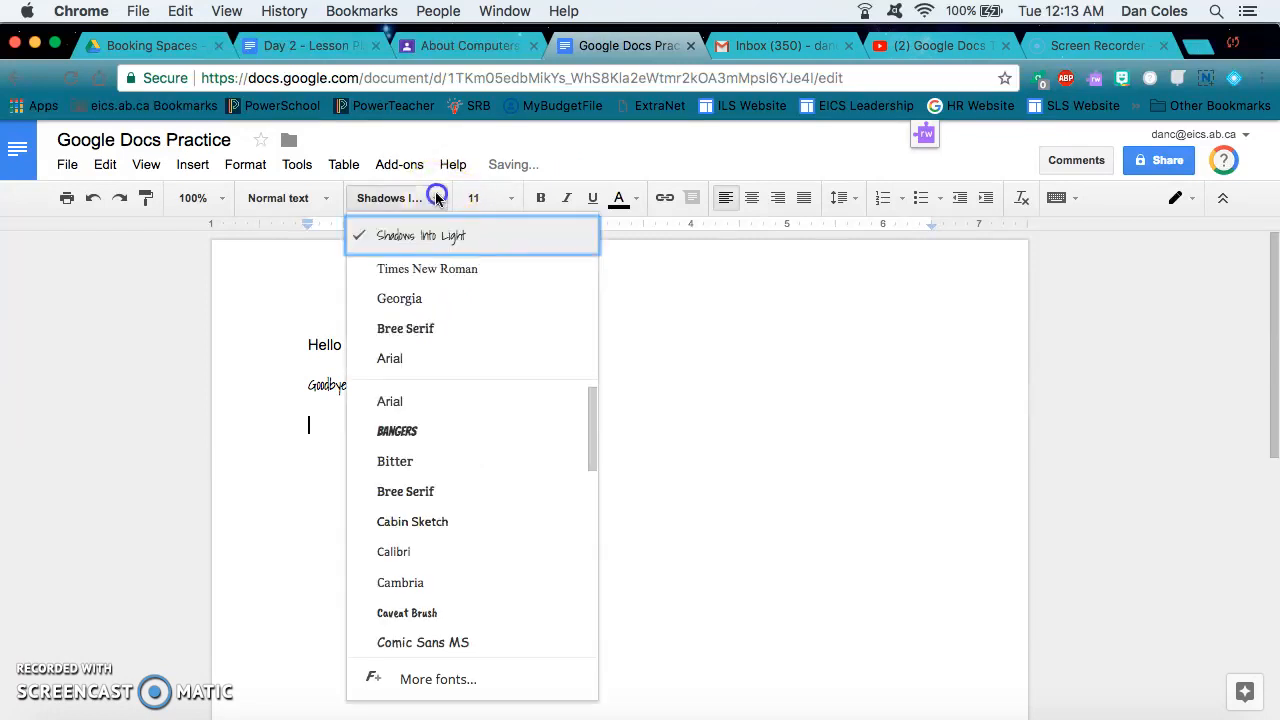
click(436, 271)
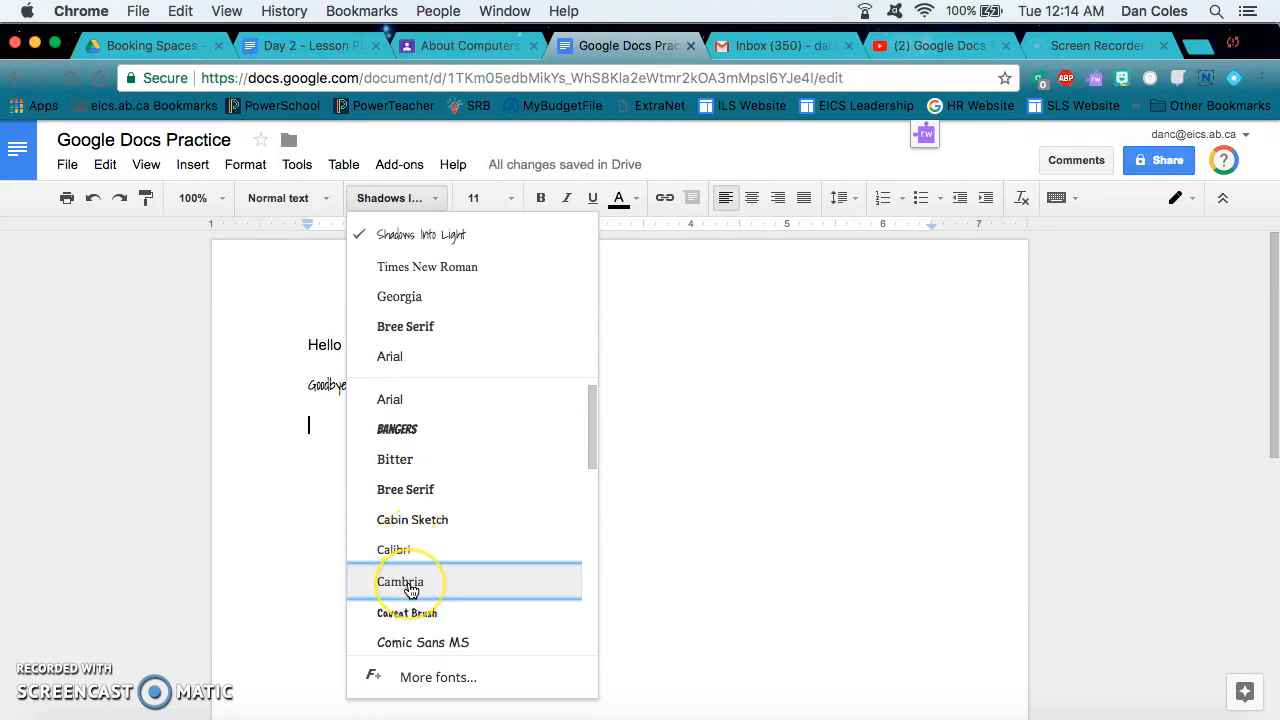
click(430, 278)
key(Return)
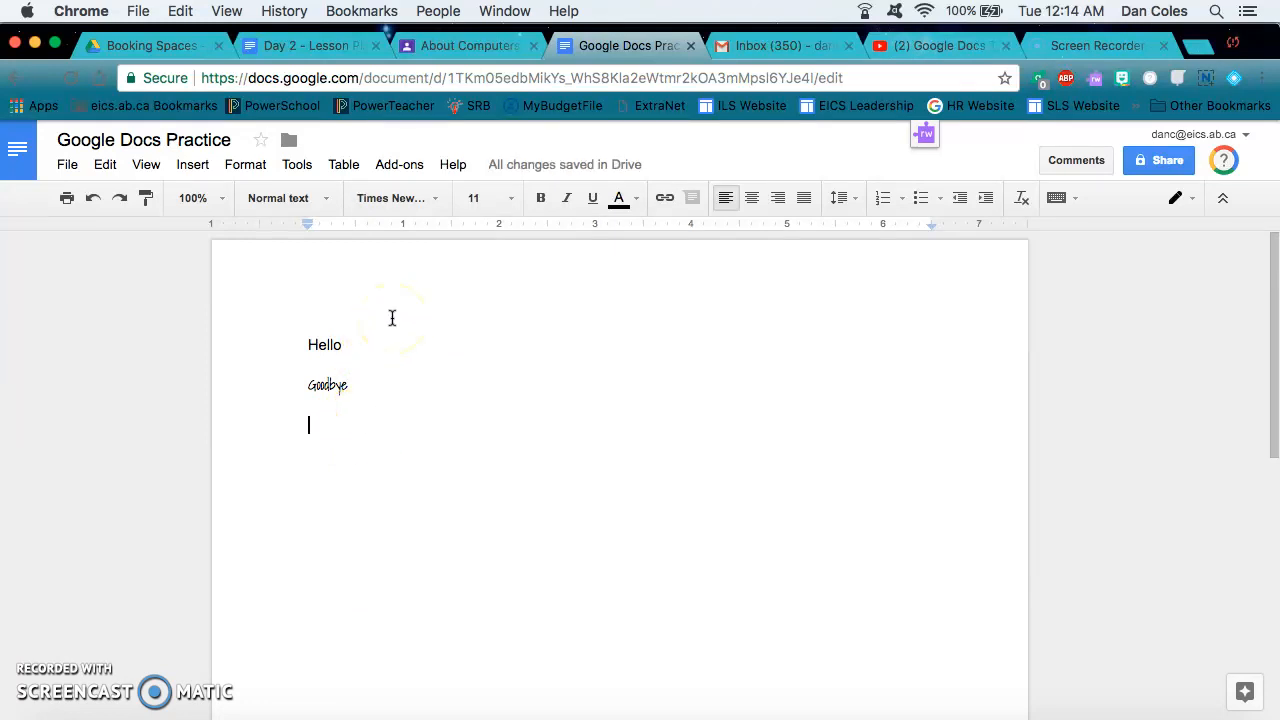
text(How are )
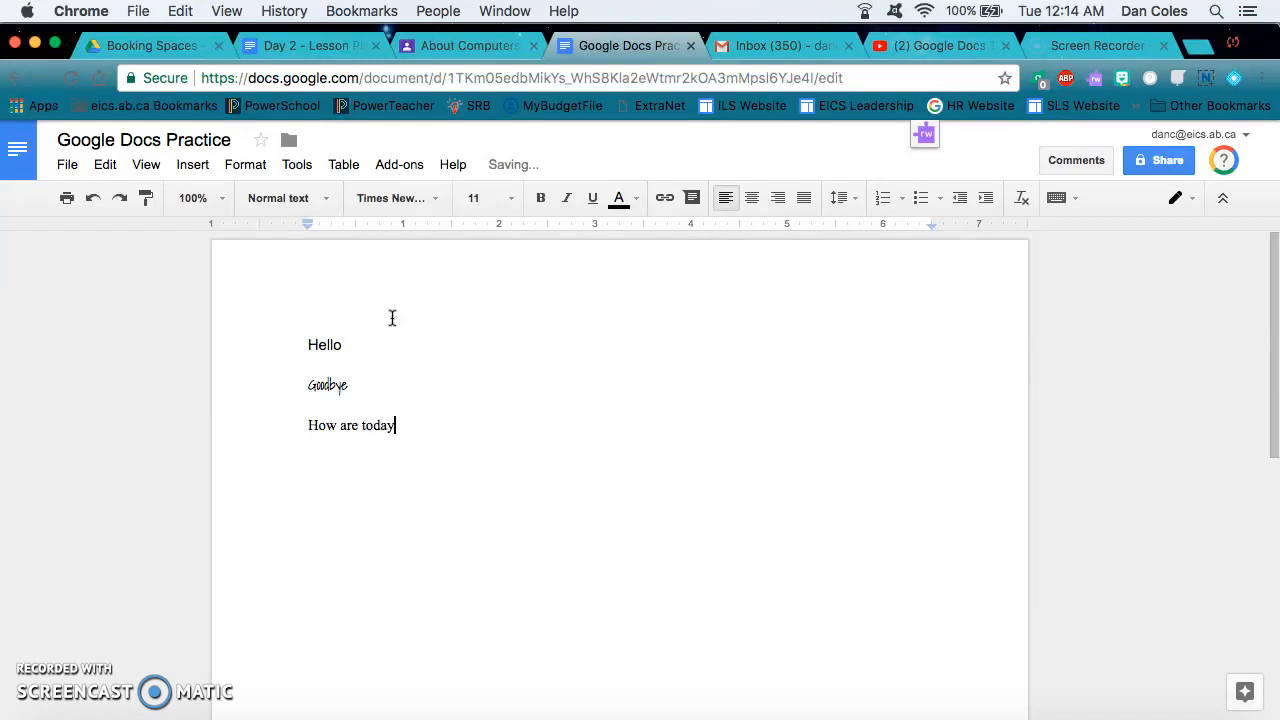
text(you)
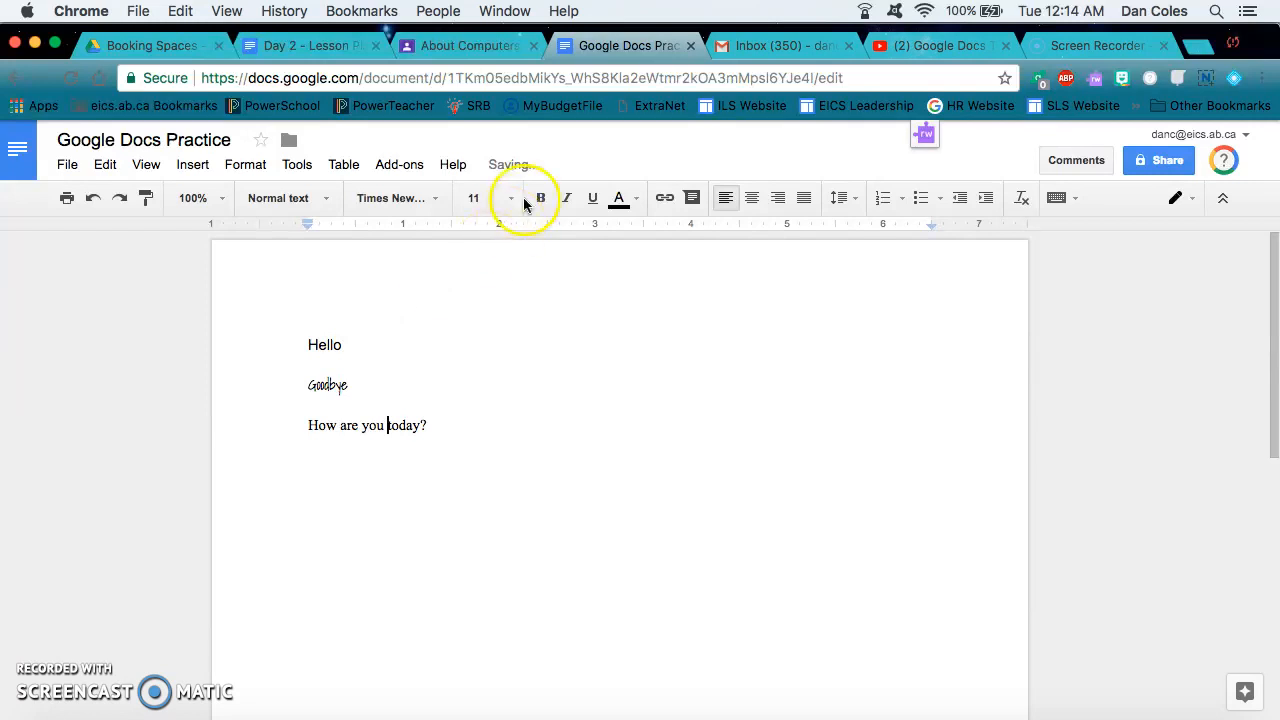
Add "I am well." in font size 18 after the question and start a new line
click(460, 426)
click(513, 200)
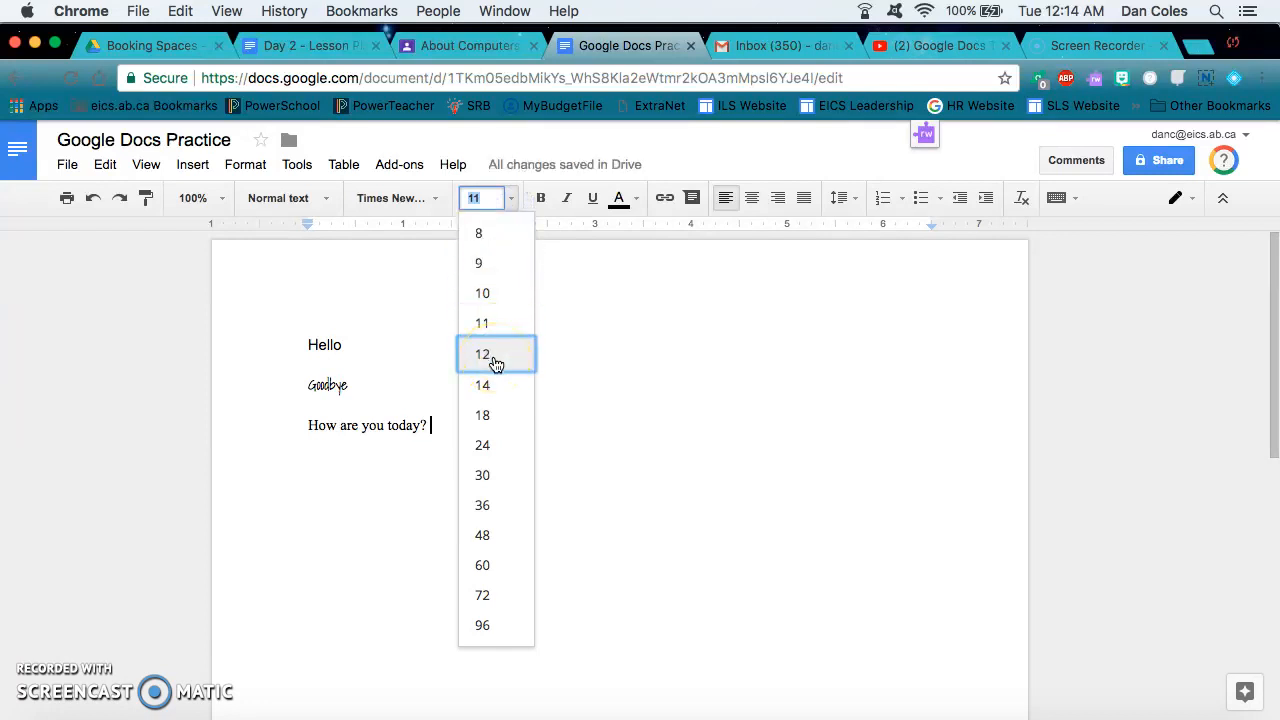
click(484, 414)
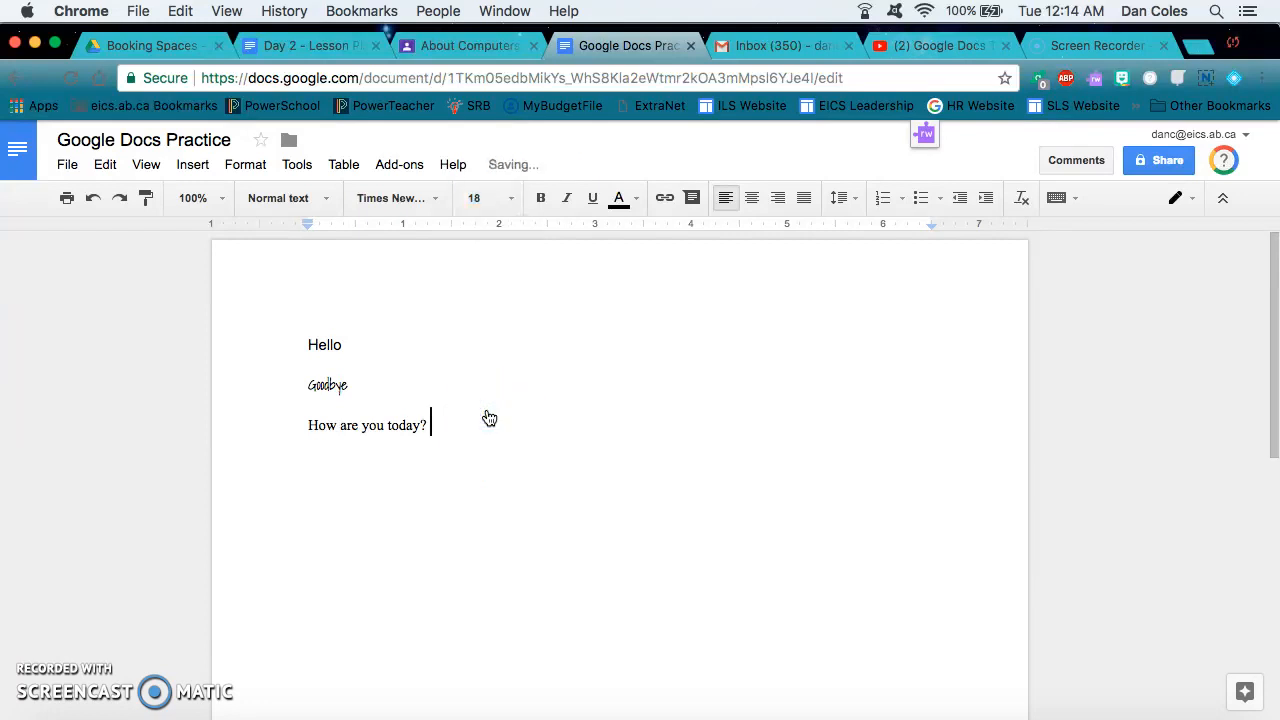
text(I am well.)
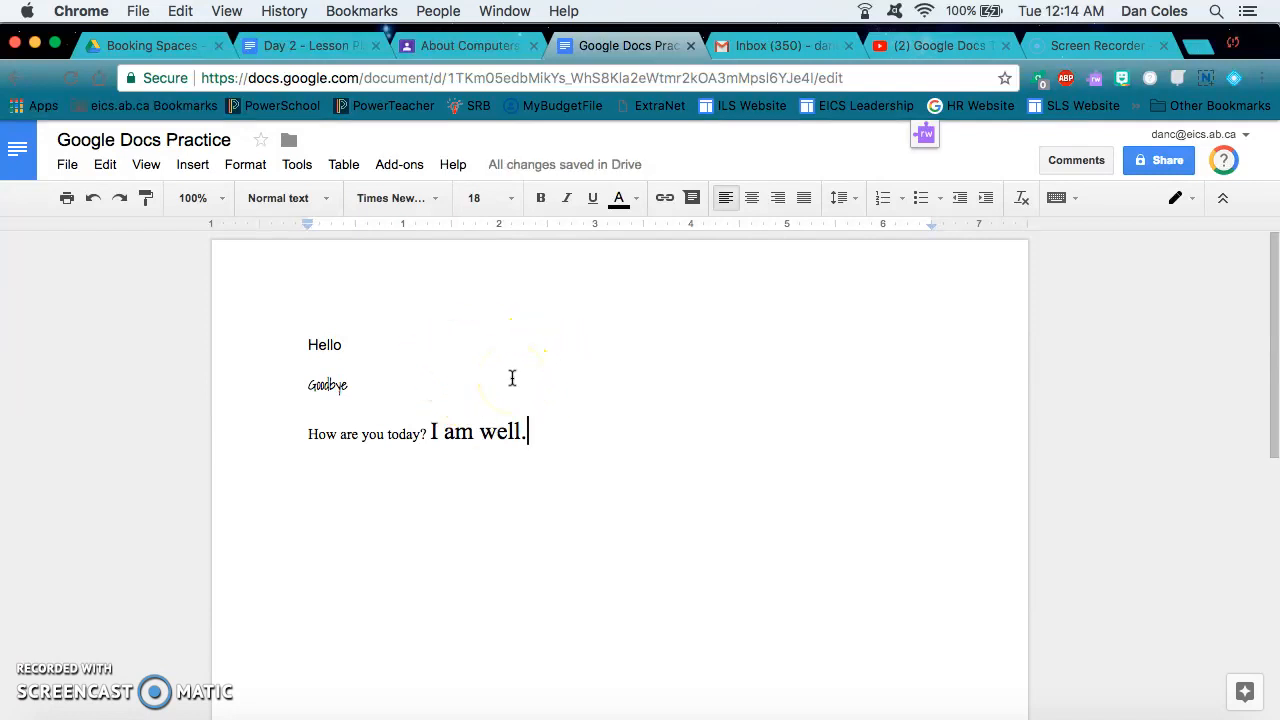
key(Return)
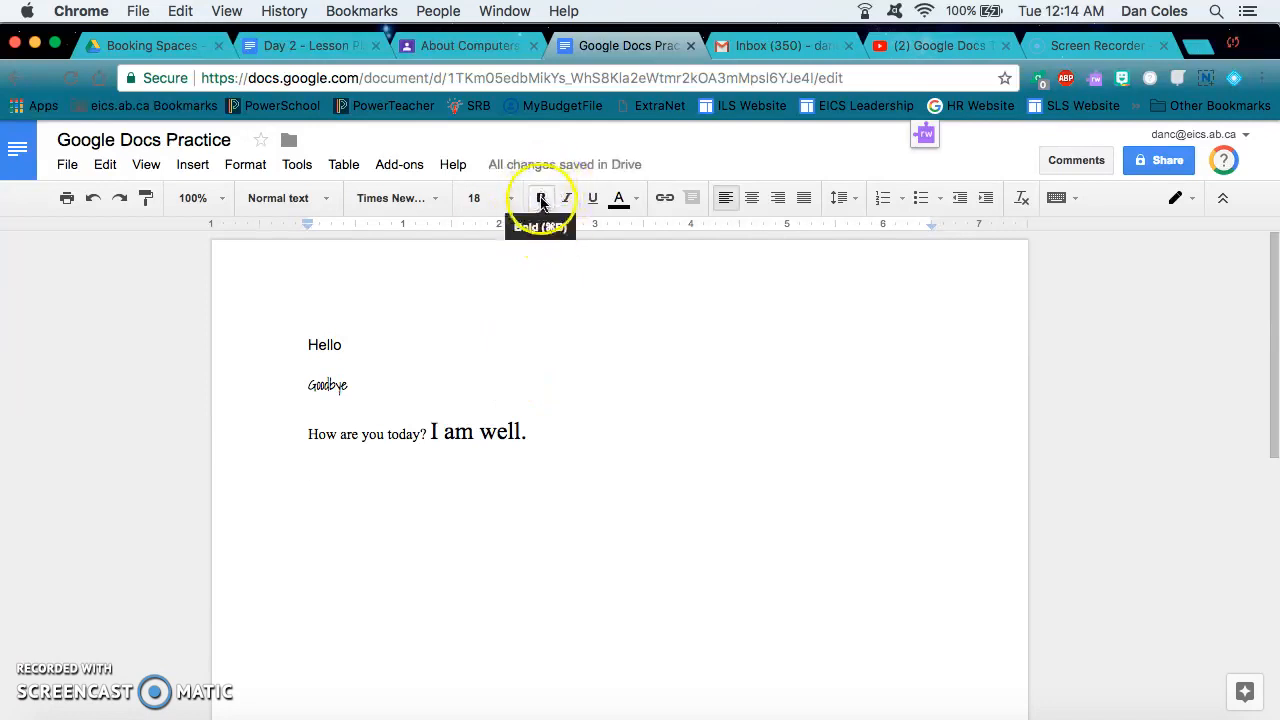
Write "That is good" in bold on the new line and start another line below it
click(540, 199)
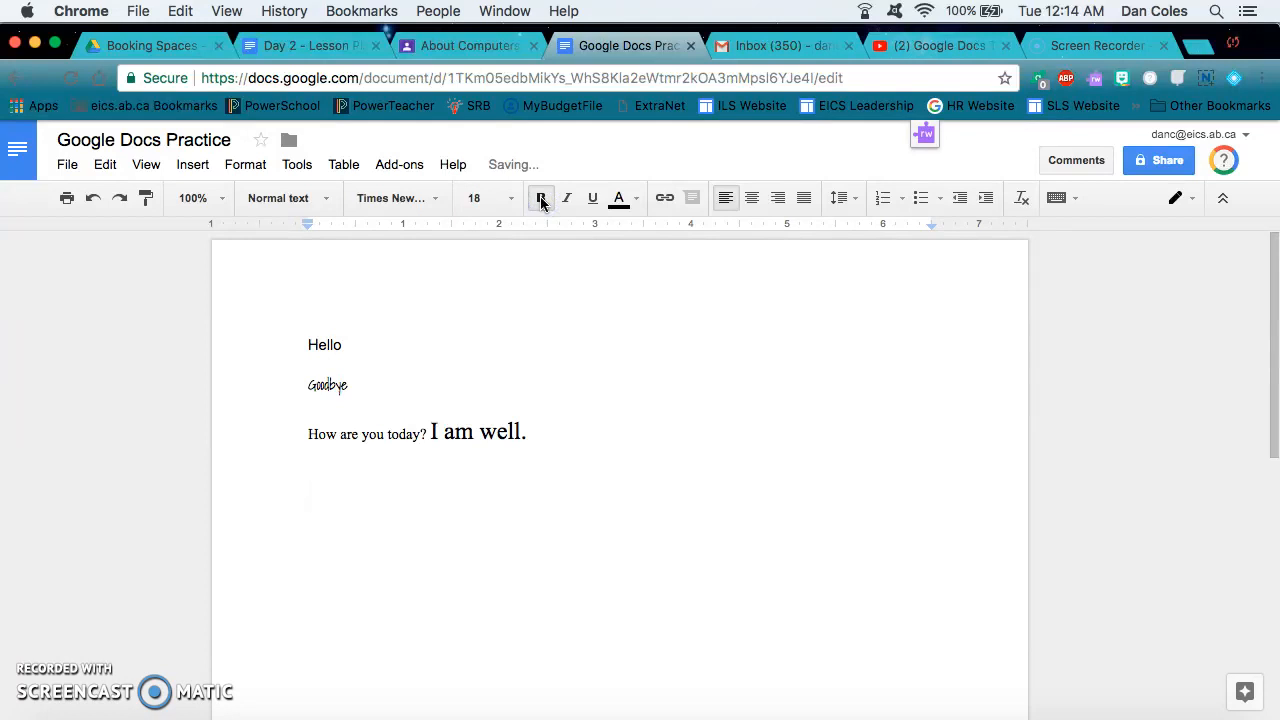
text(That is)
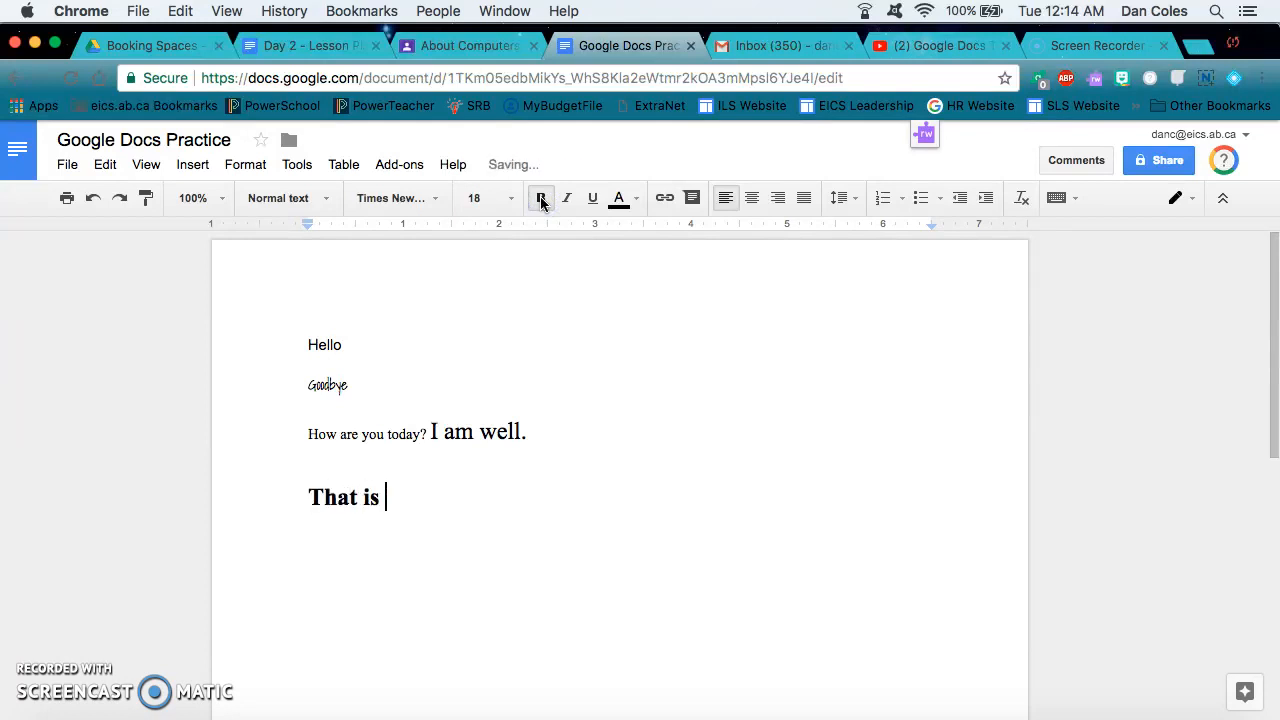
text( good)
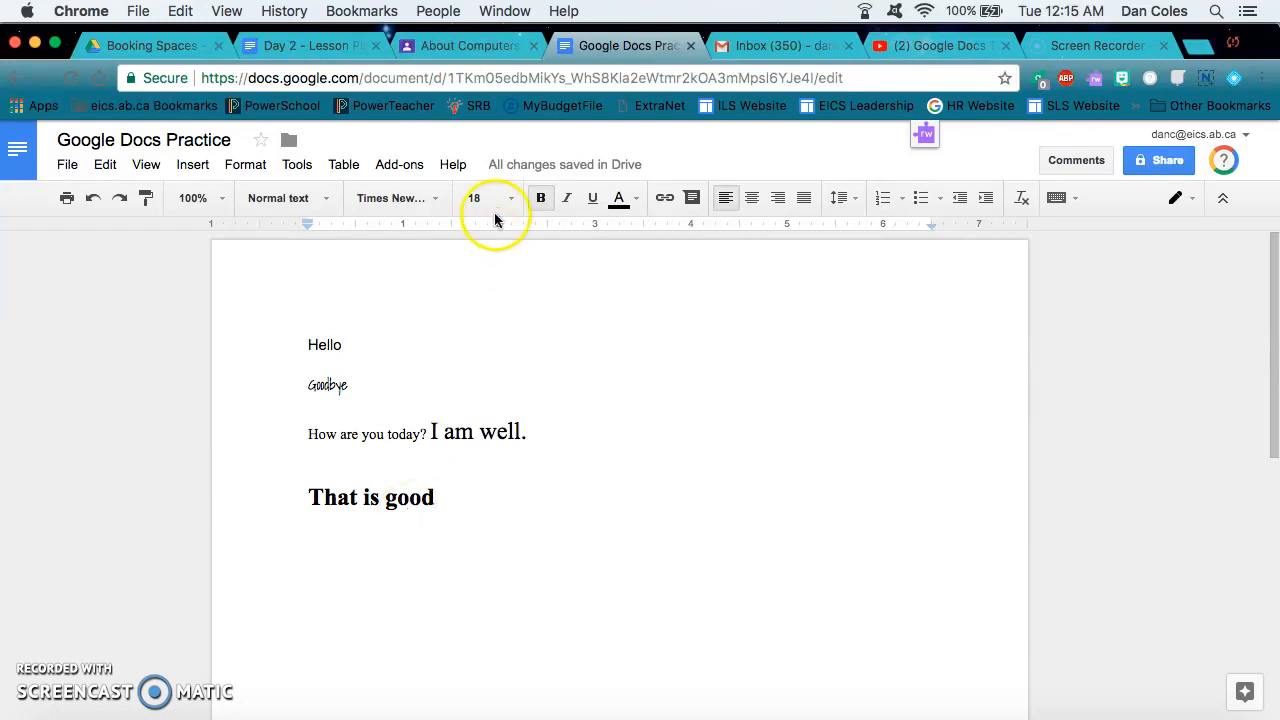
key(Return)
Add two non-bold lines: "Italics" in italic only and "Underlined" with underline only
click(540, 198)
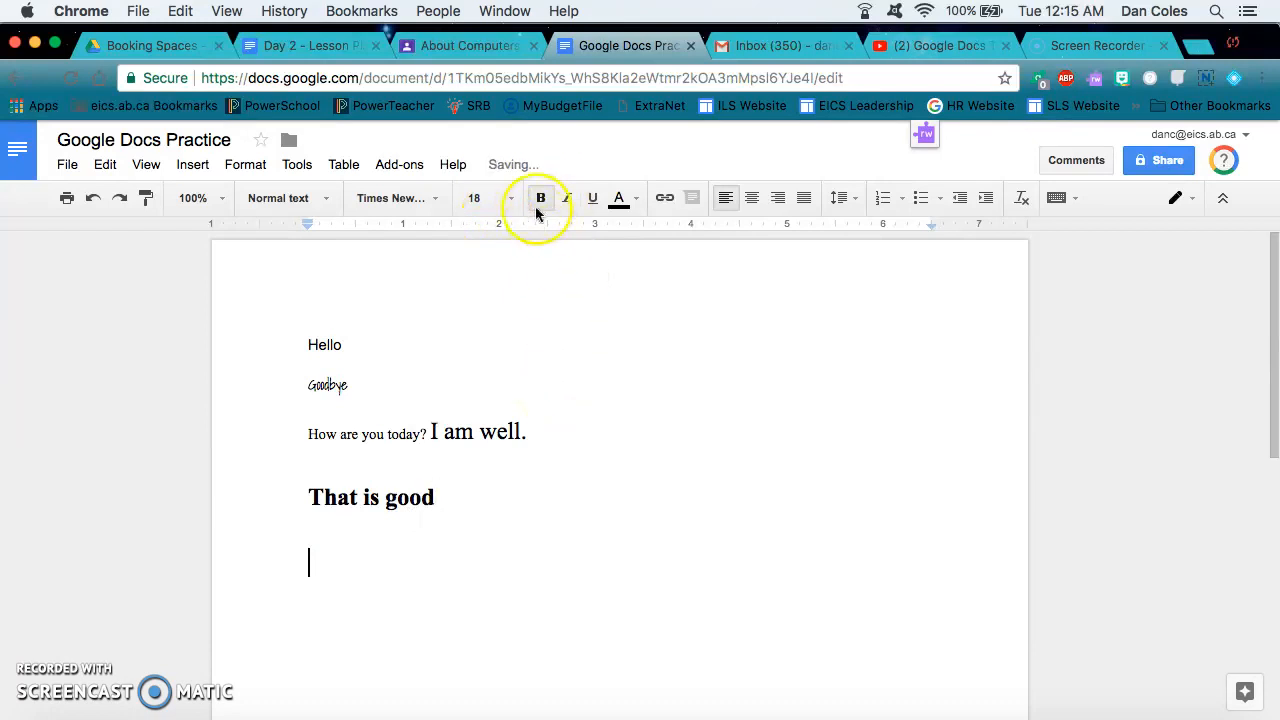
click(566, 199)
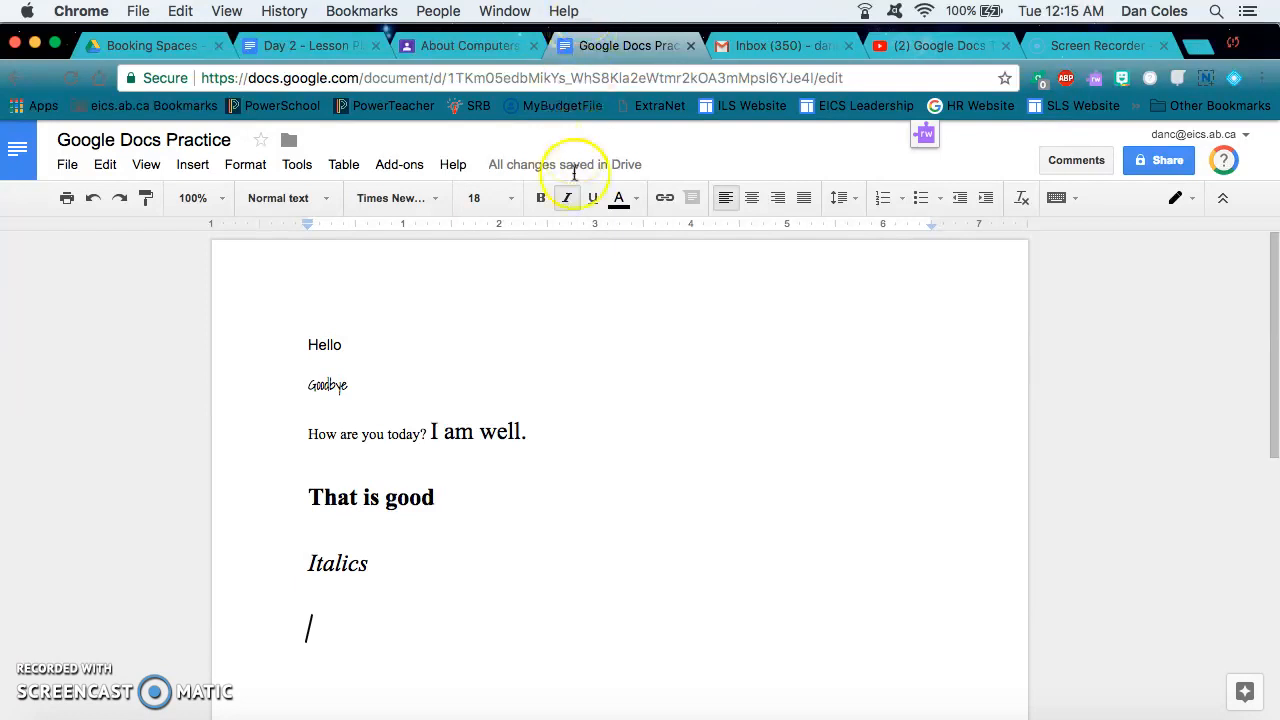
click(568, 200)
click(593, 200)
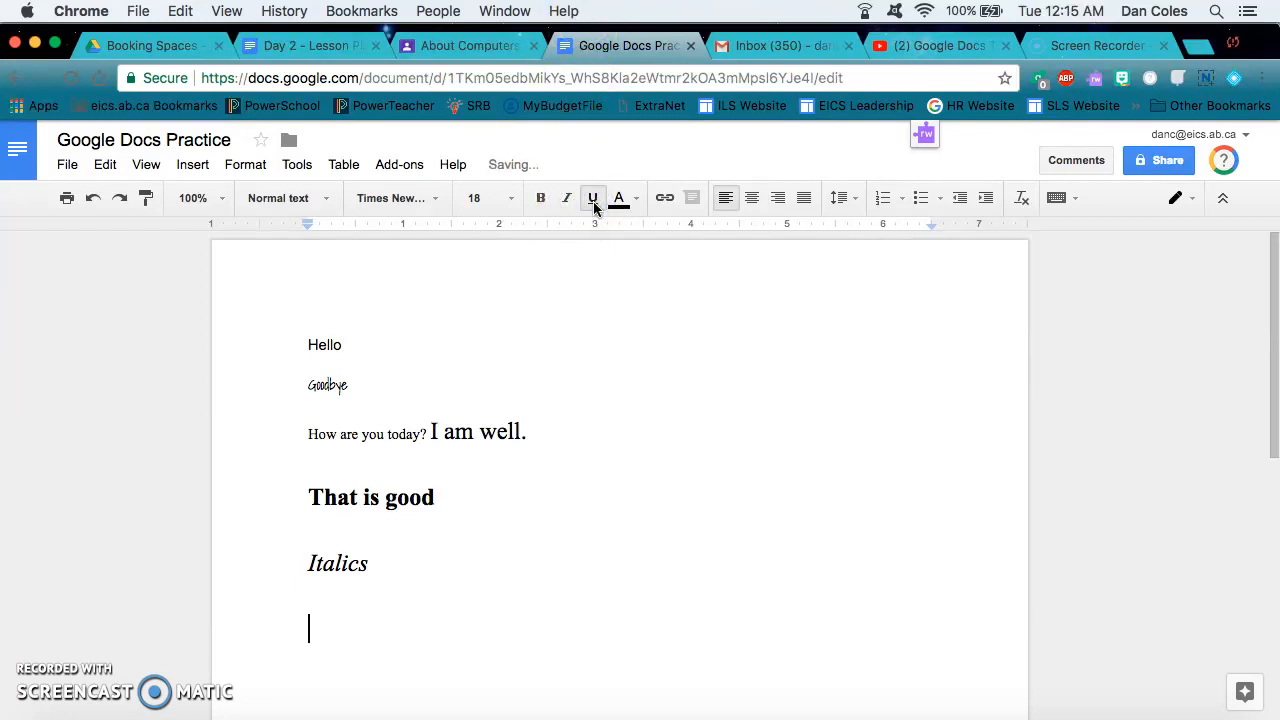
text(Underlined)
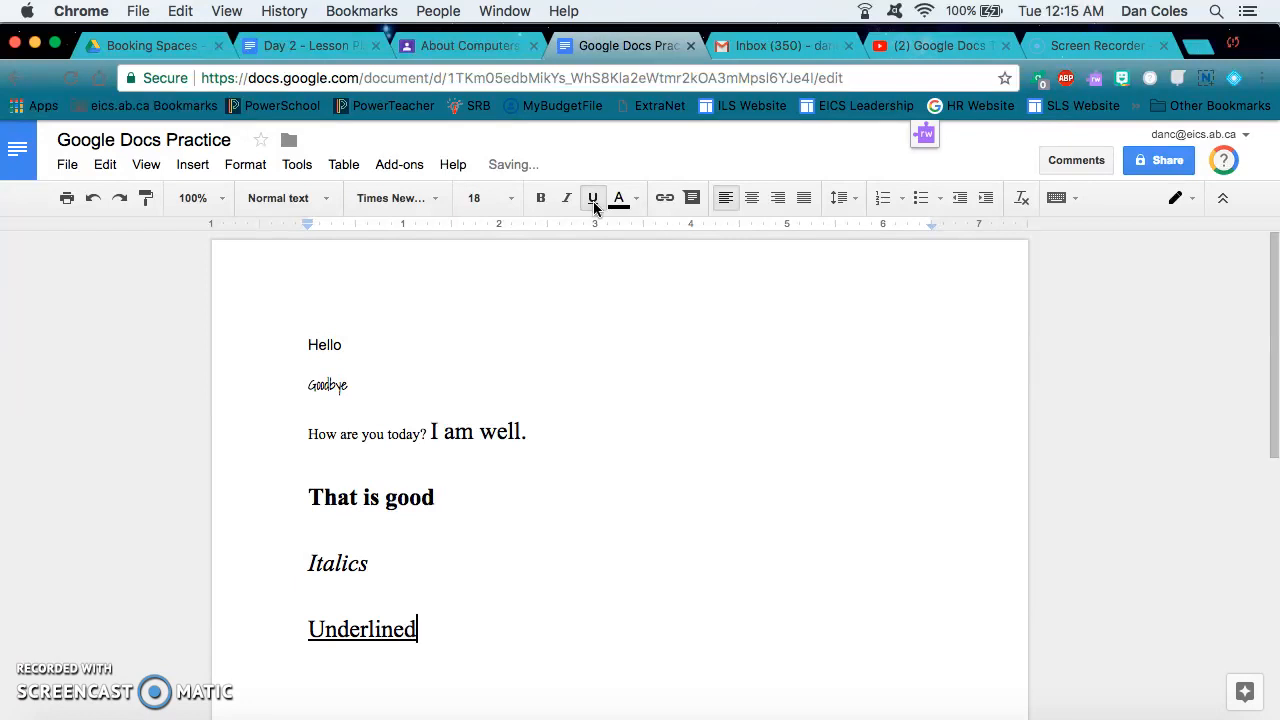
Replace the bold text "That is good" with "Bold" and return the cursor to the end of "Underlined"
drag(435, 497, 313, 494)
text(Bold)
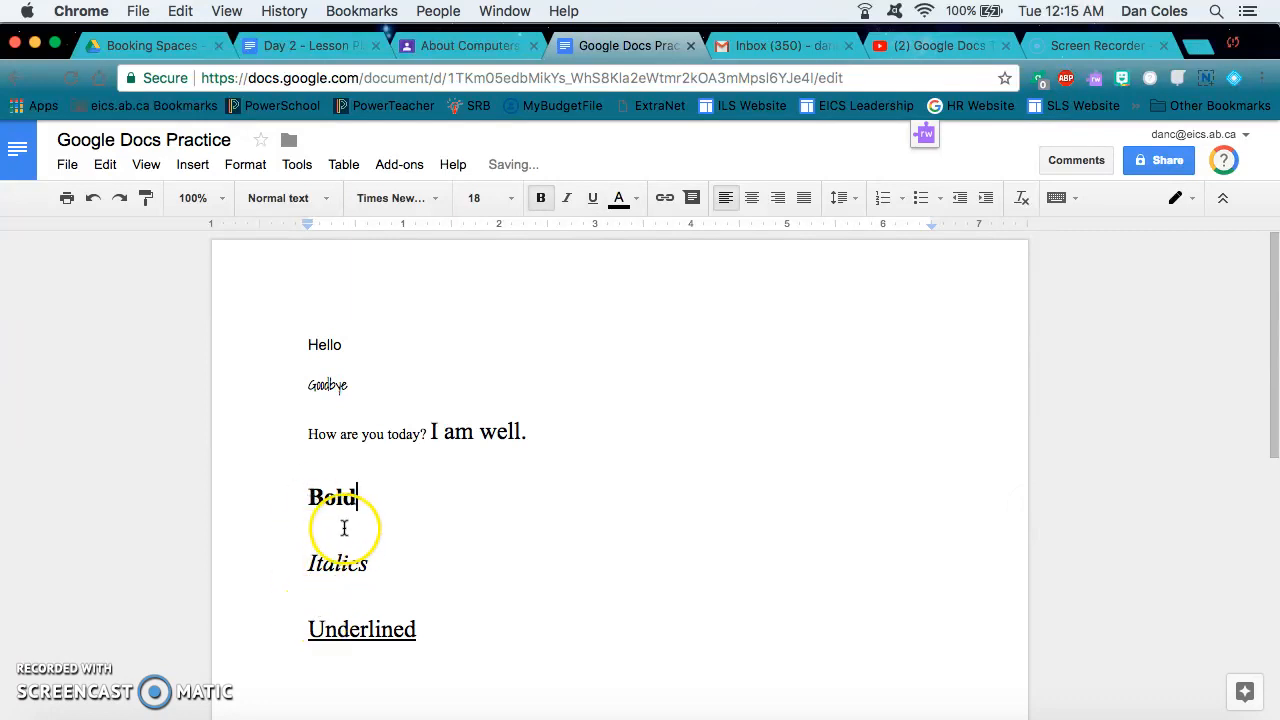
click(418, 626)
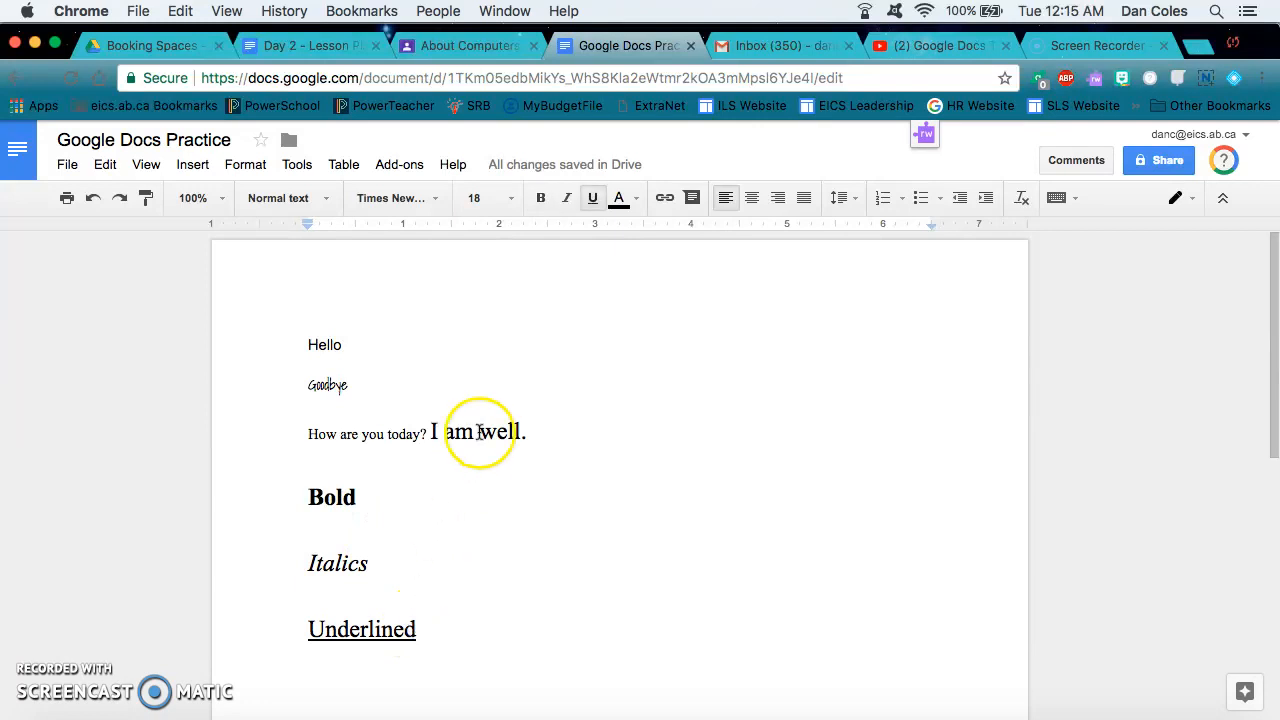
Underline the existing sentence "I am well."
drag(527, 431, 429, 431)
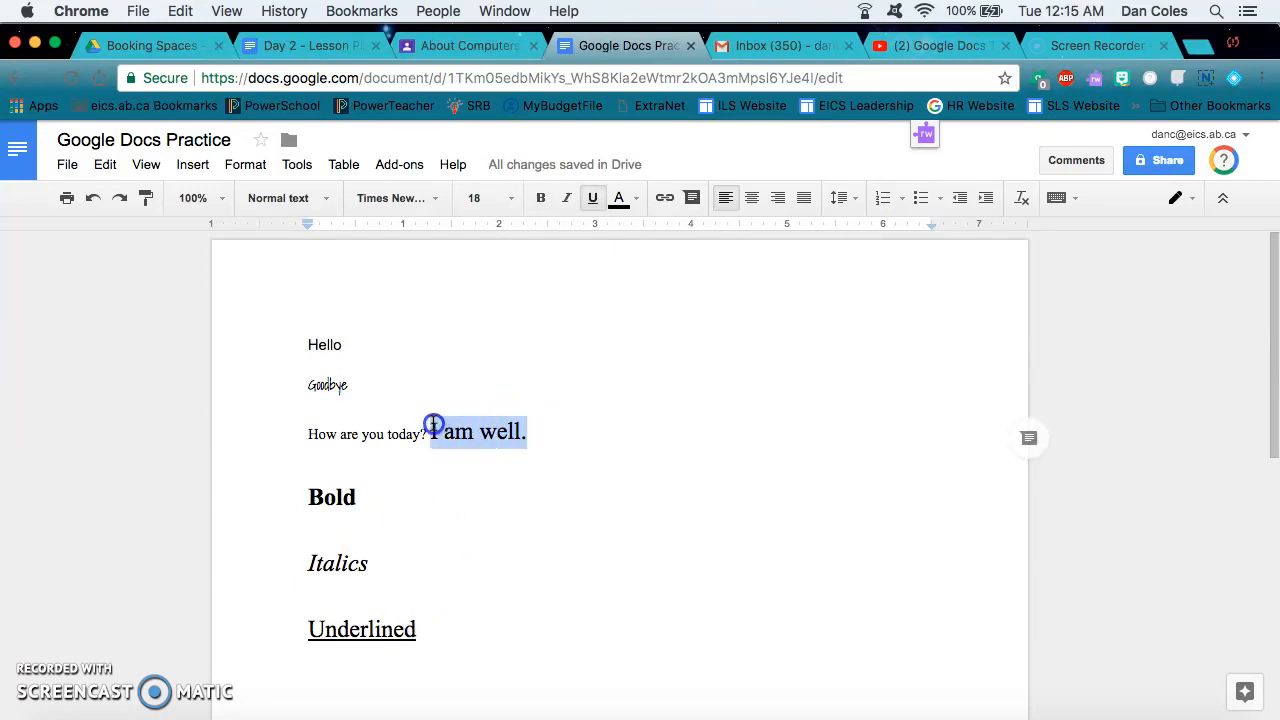
click(593, 198)
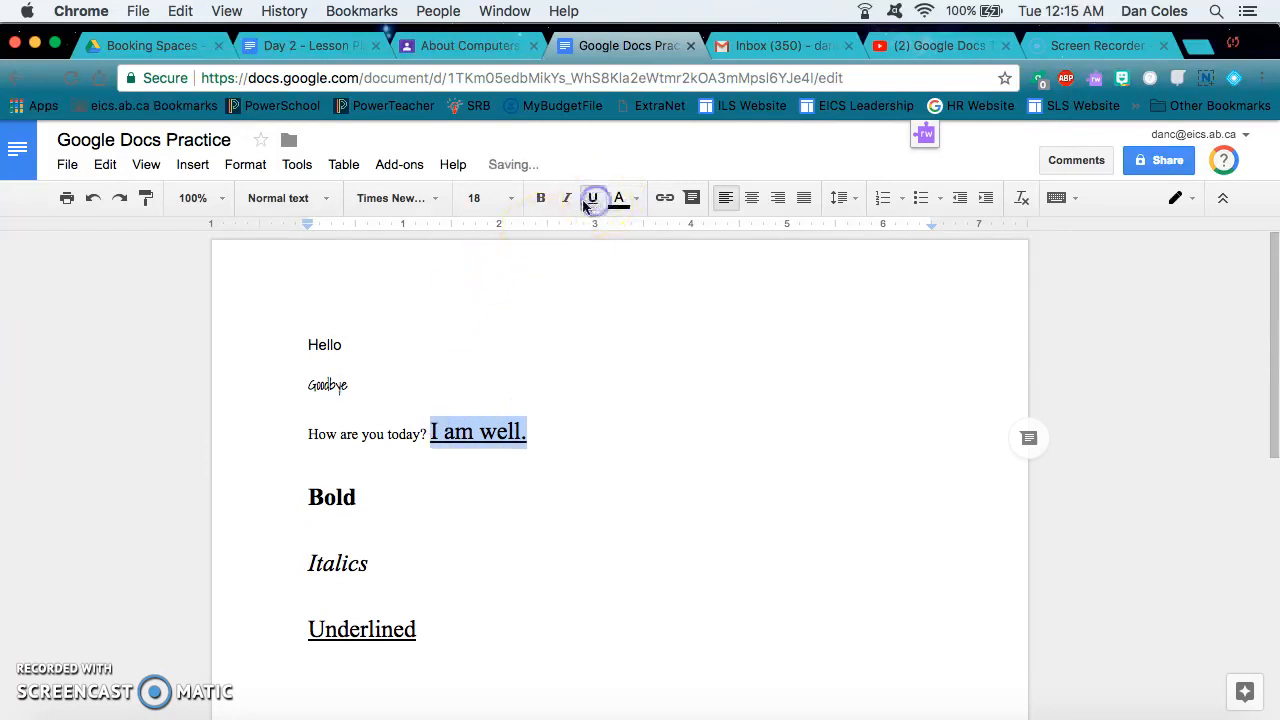
Try italics and bold on the sentence "I am well.", and clear all its bold, italic and underline formatting
click(569, 198)
click(541, 198)
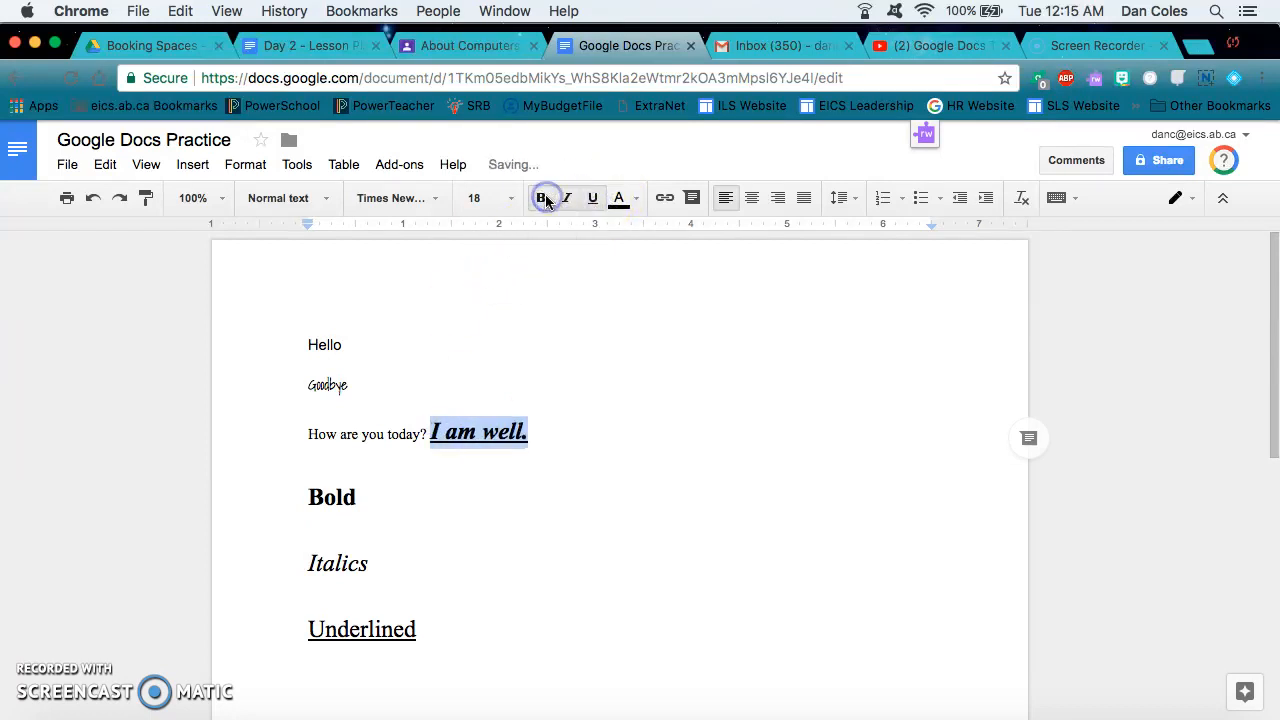
click(540, 198)
click(567, 198)
click(593, 198)
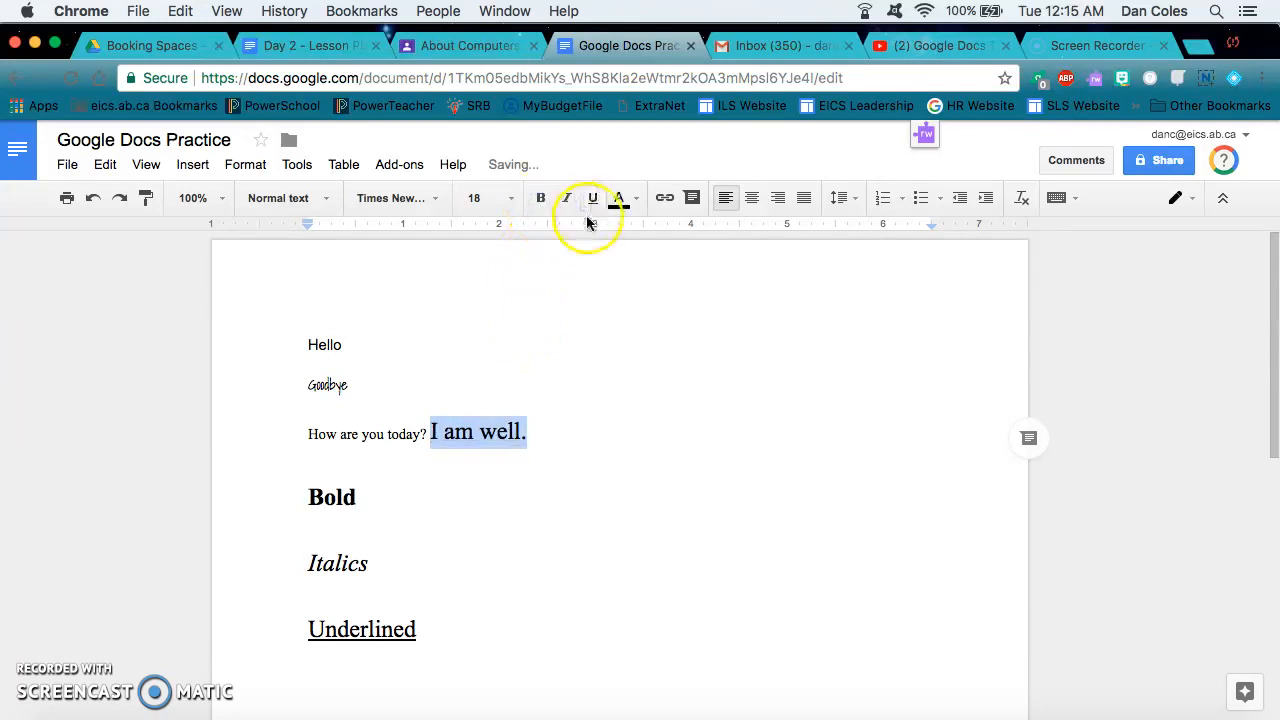
Add a new line reading "Coloured" without underline below "Underlined"
click(422, 630)
key(Return)
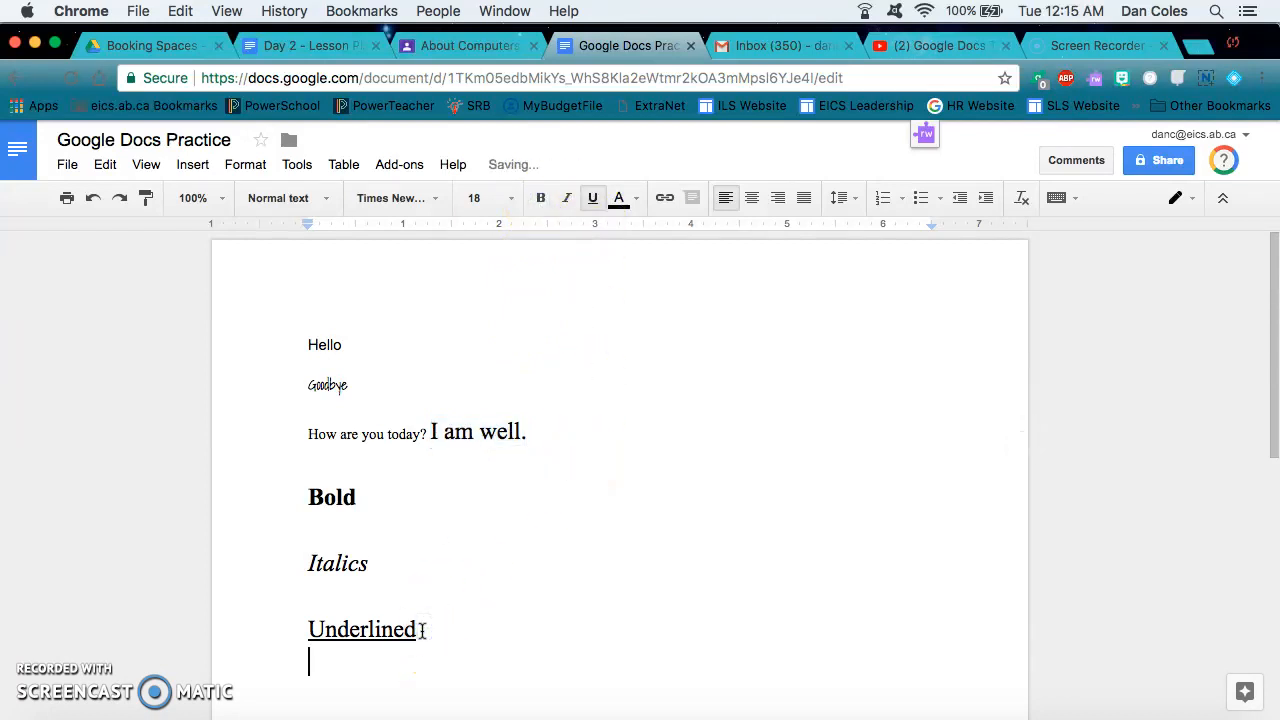
key(super+u)
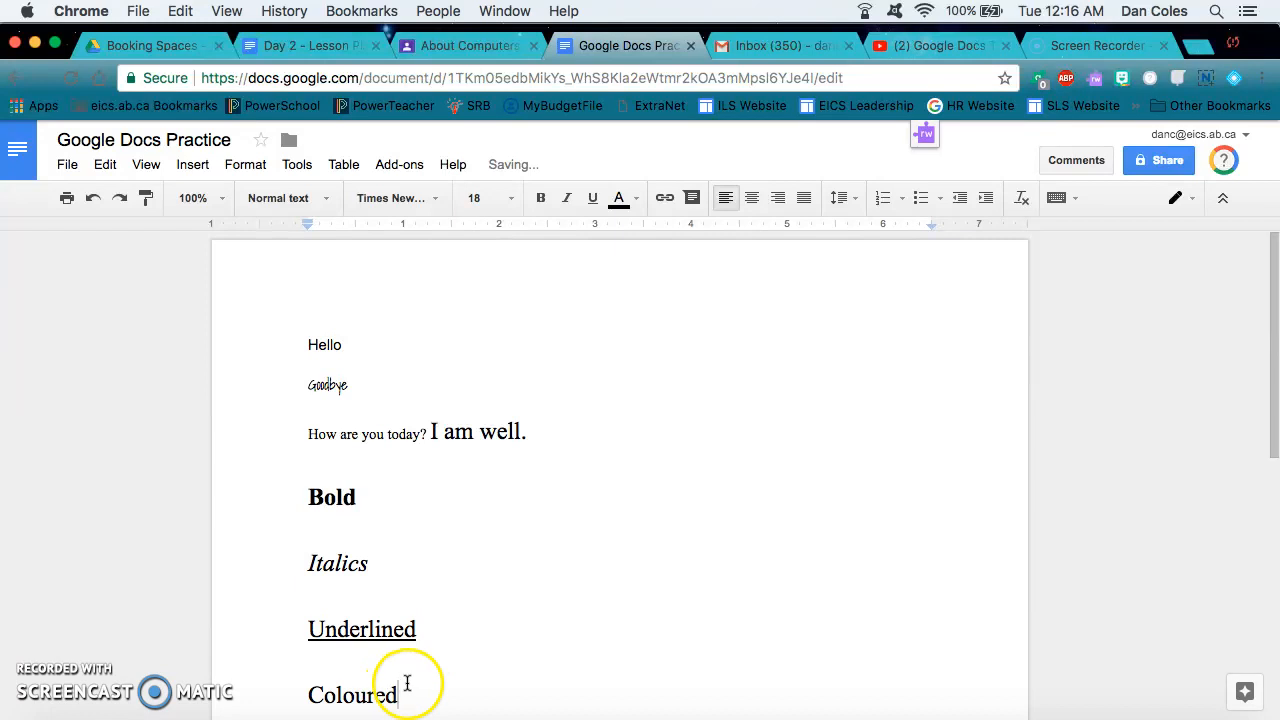
Try red and blue text colours on the word "Coloured" and settle on magenta
drag(379, 703, 308, 692)
click(619, 198)
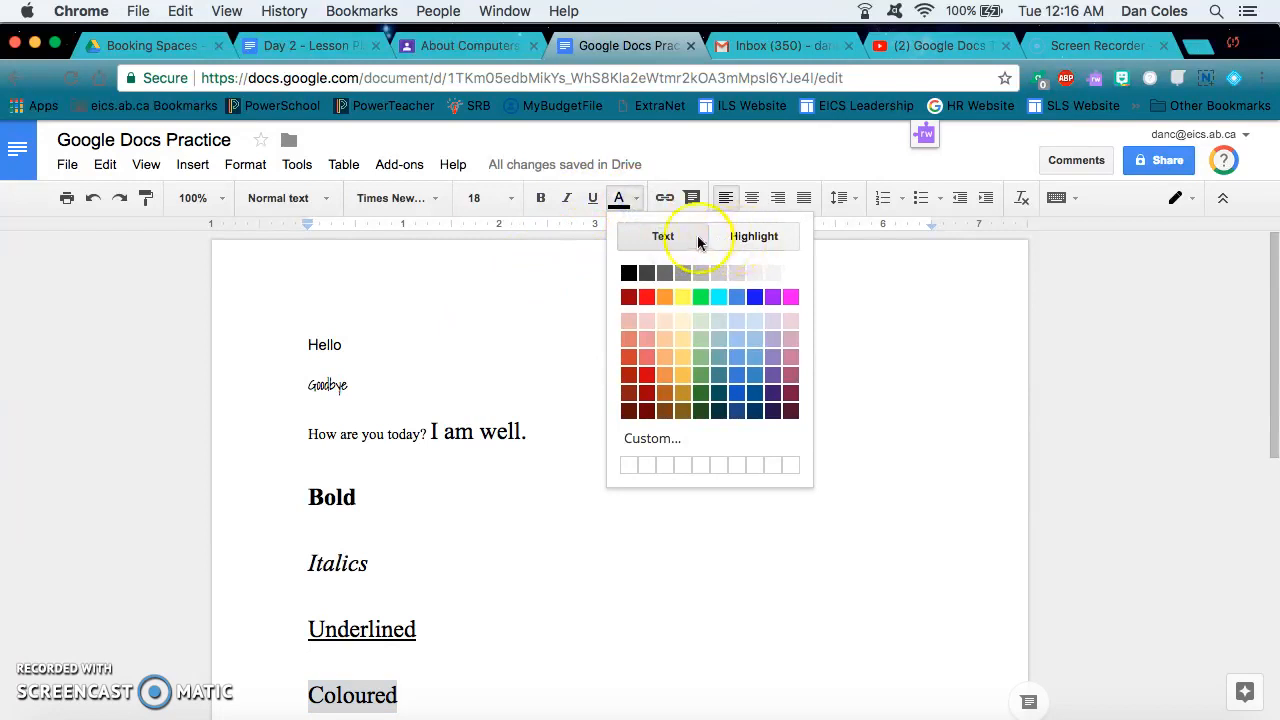
click(646, 297)
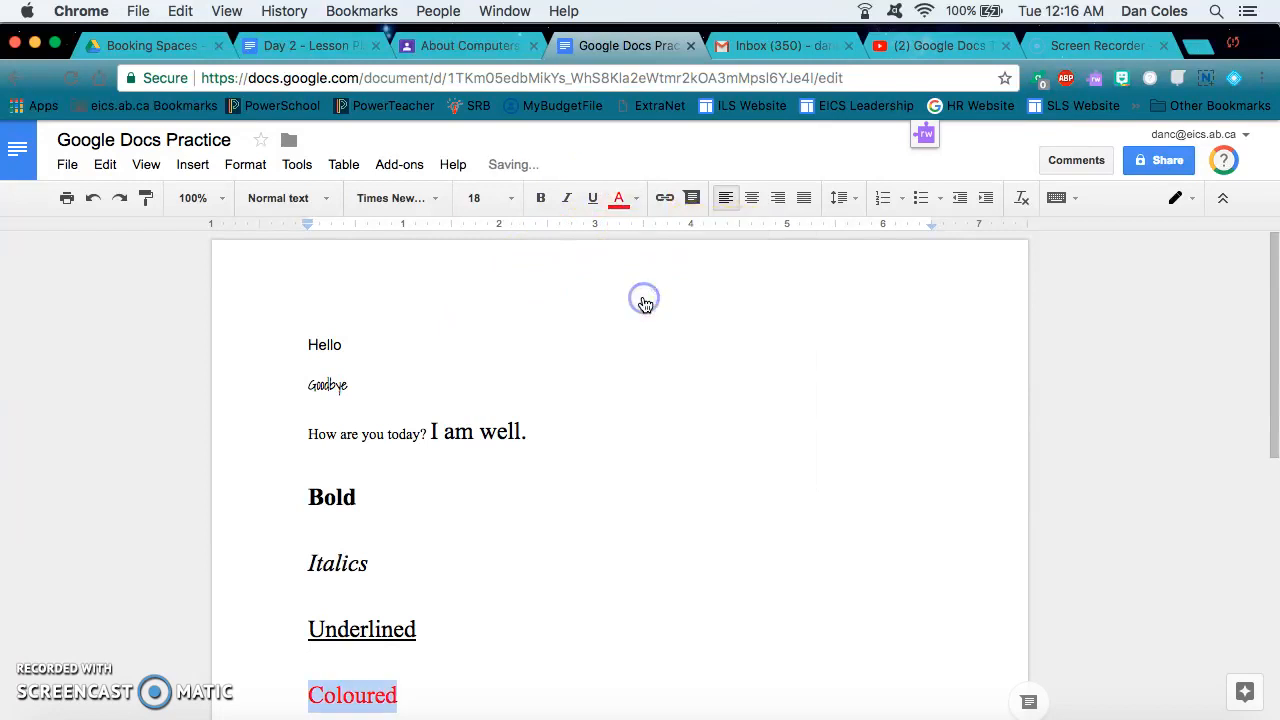
click(640, 198)
click(749, 294)
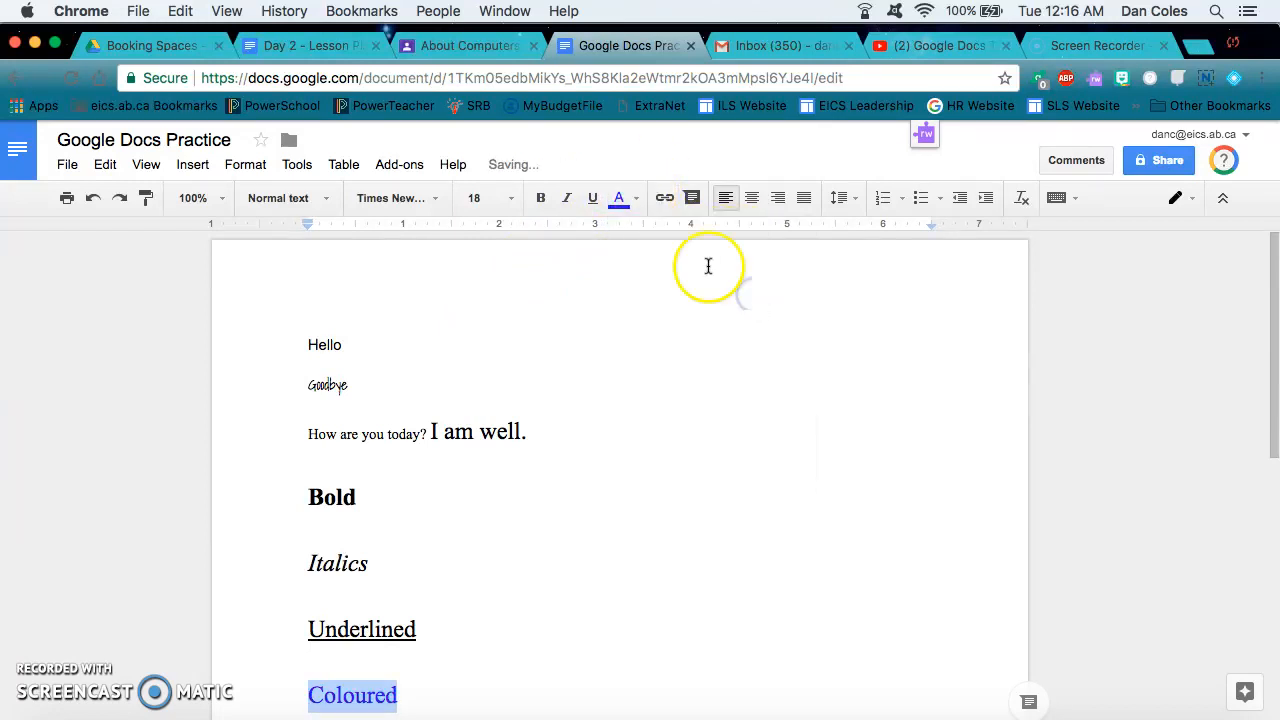
click(630, 205)
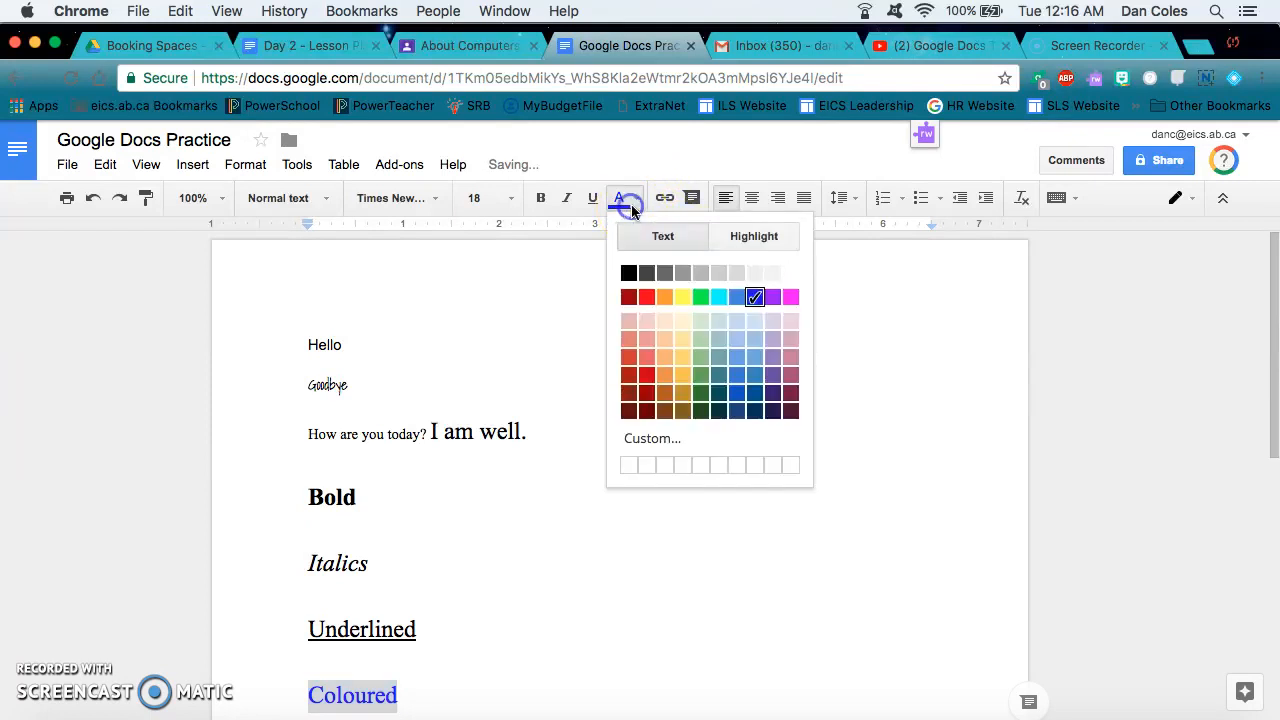
click(790, 297)
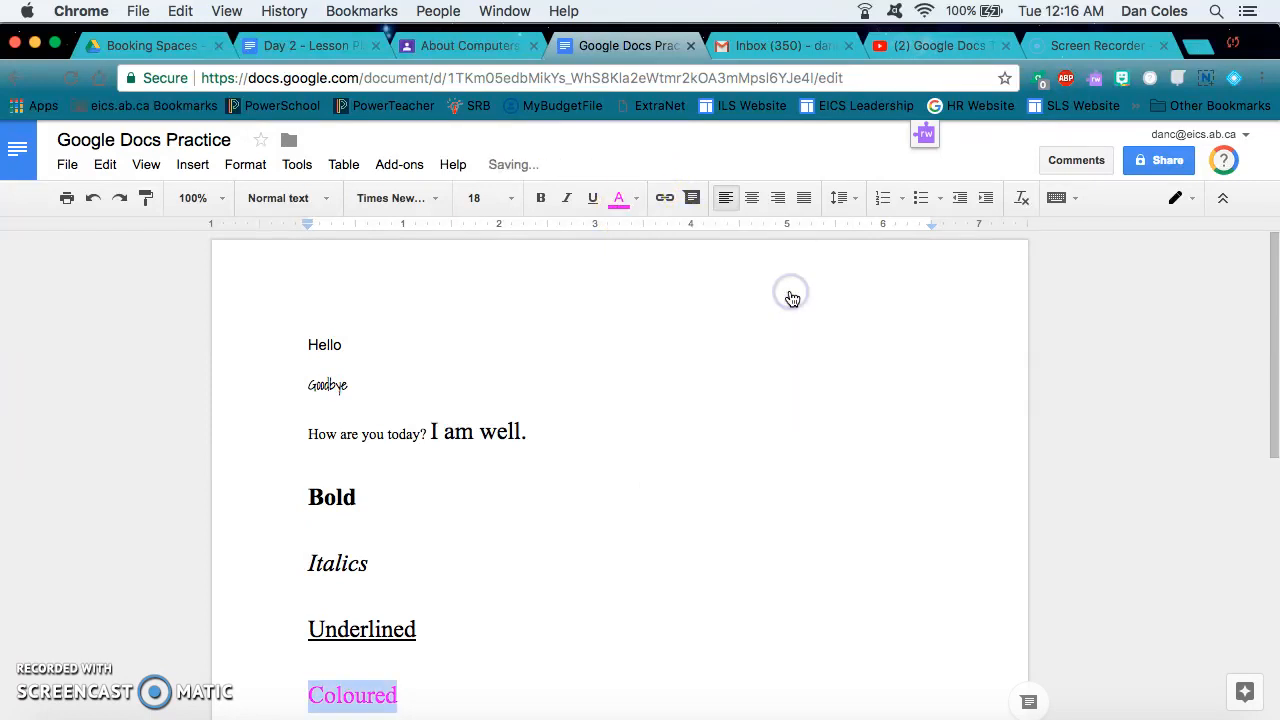
Highlight the word "Coloured" in yellow and deselect it
click(640, 198)
click(742, 238)
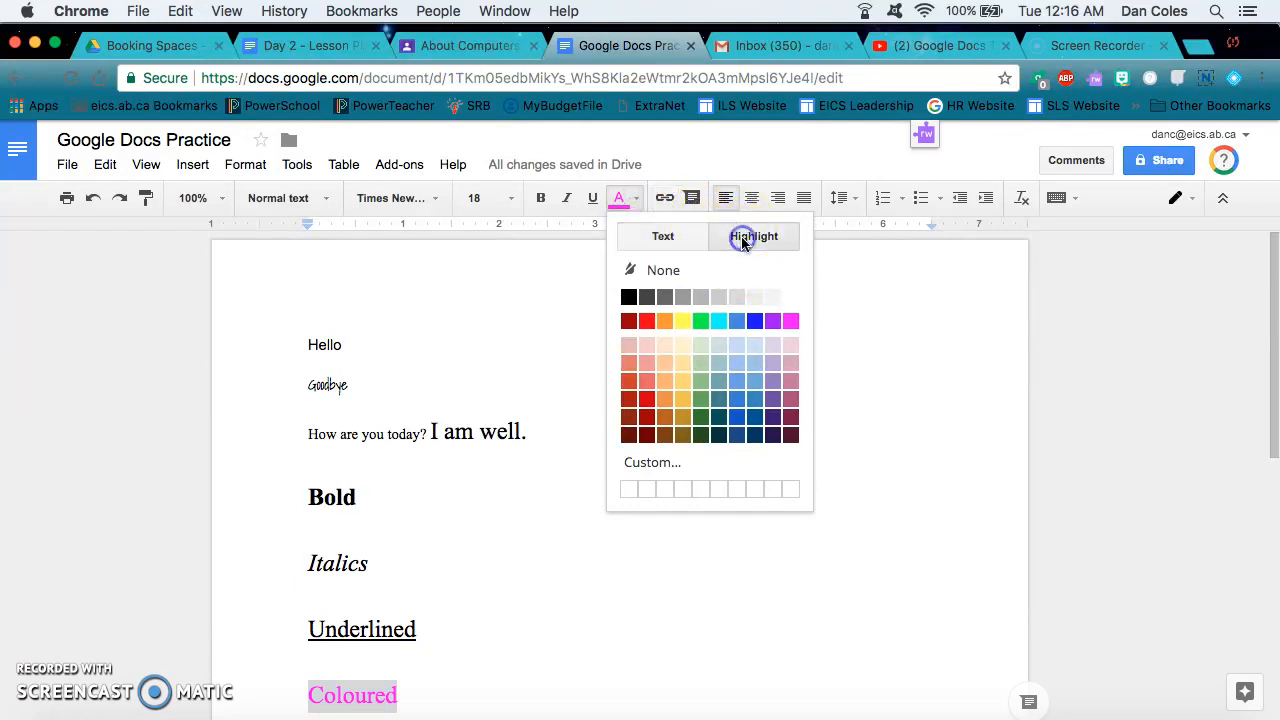
click(680, 321)
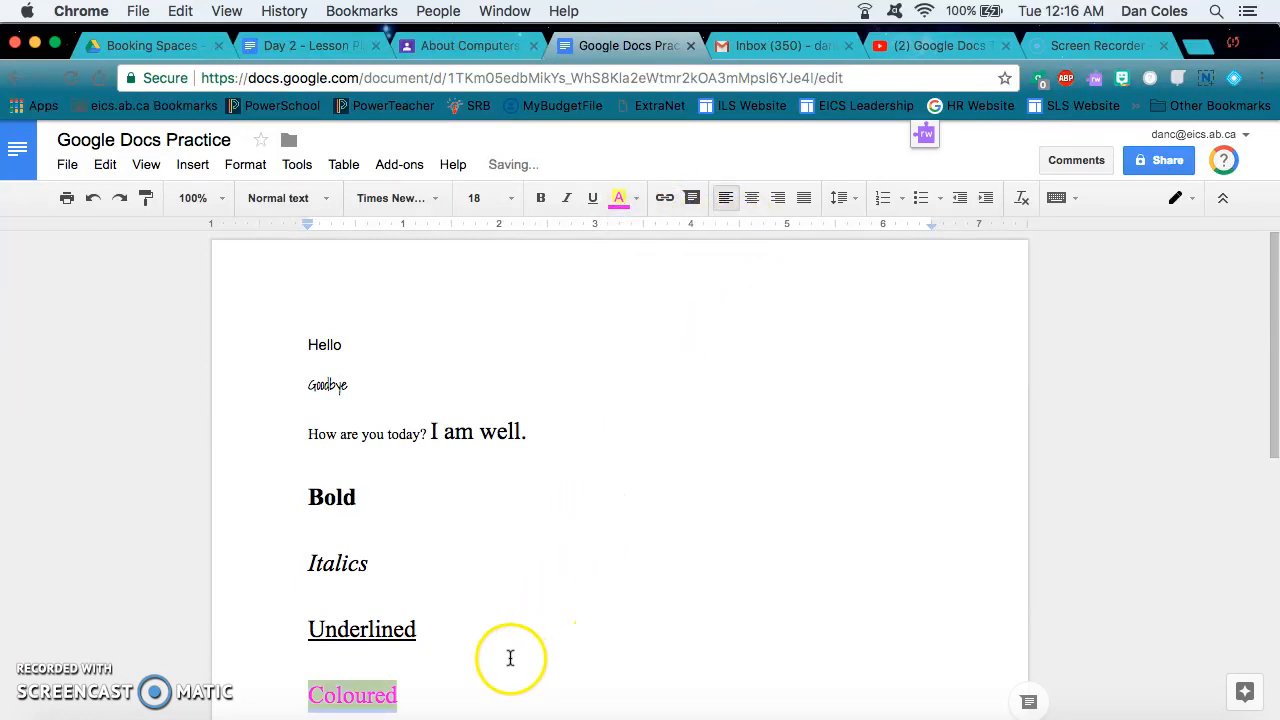
click(431, 697)
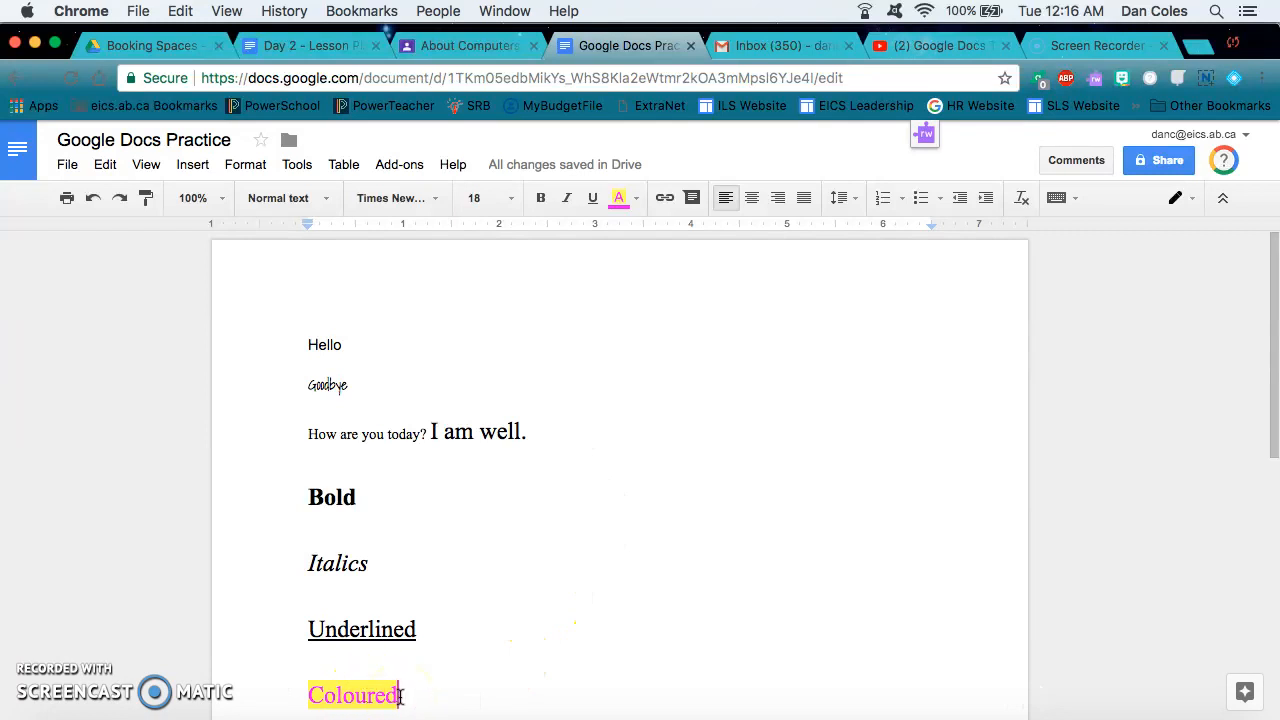
Remove the highlight from "Coloured" and set its text colour to black
drag(402, 696, 315, 690)
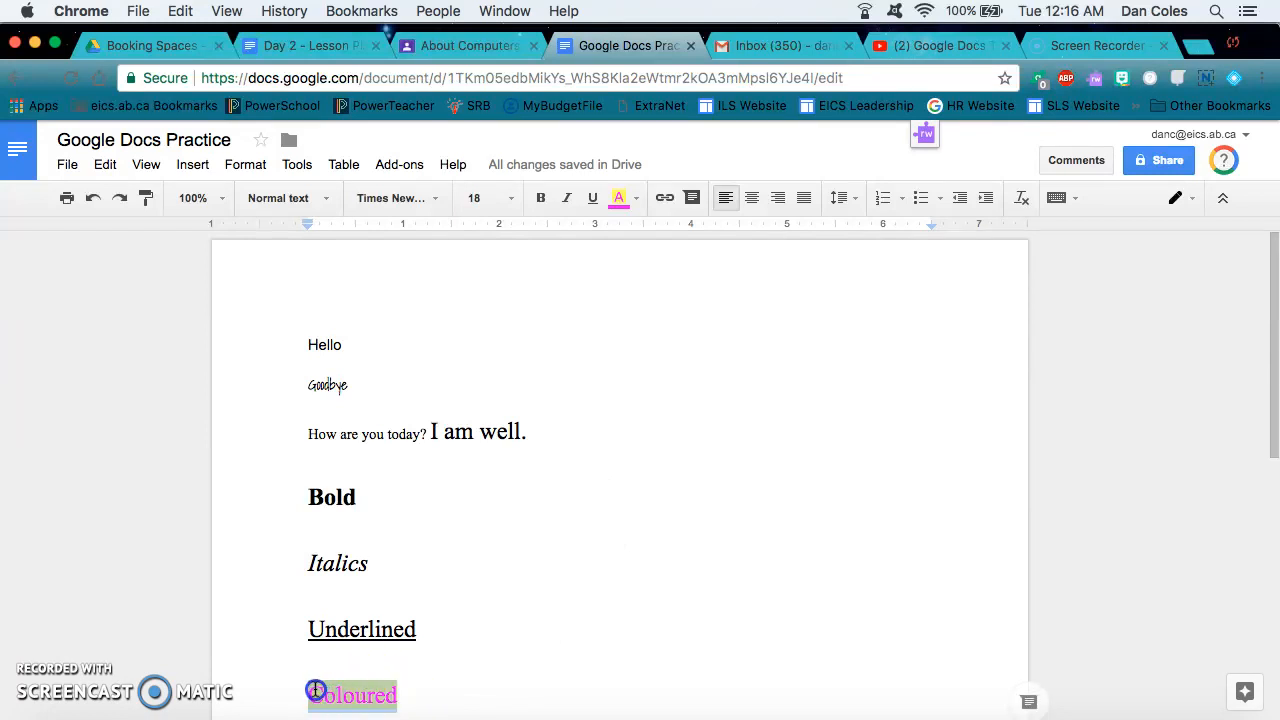
click(636, 199)
click(667, 267)
click(637, 200)
click(658, 236)
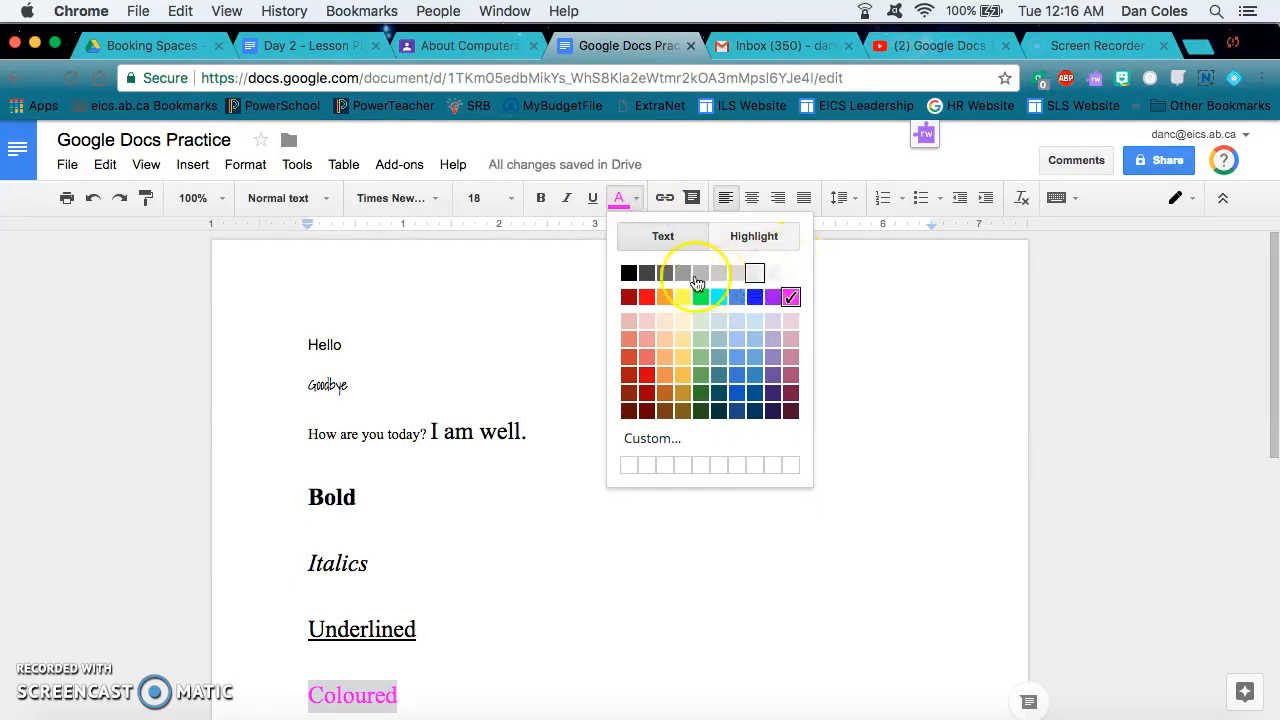
click(628, 272)
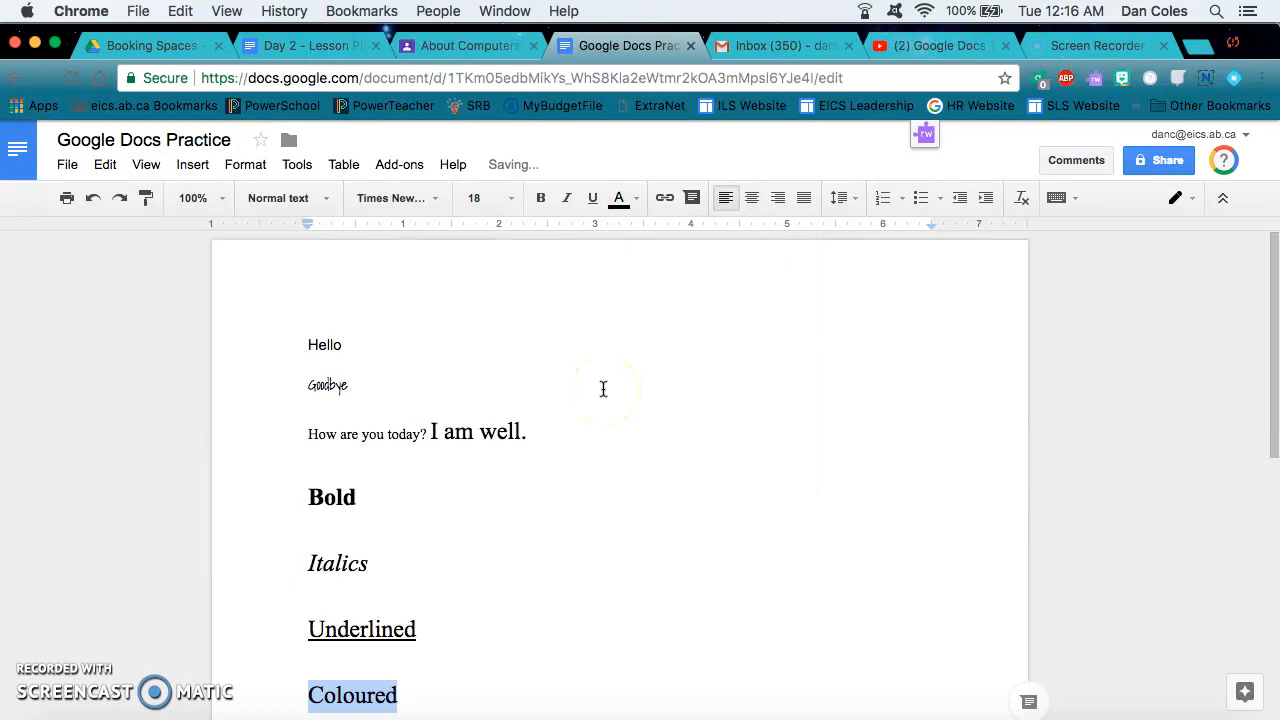
click(409, 683)
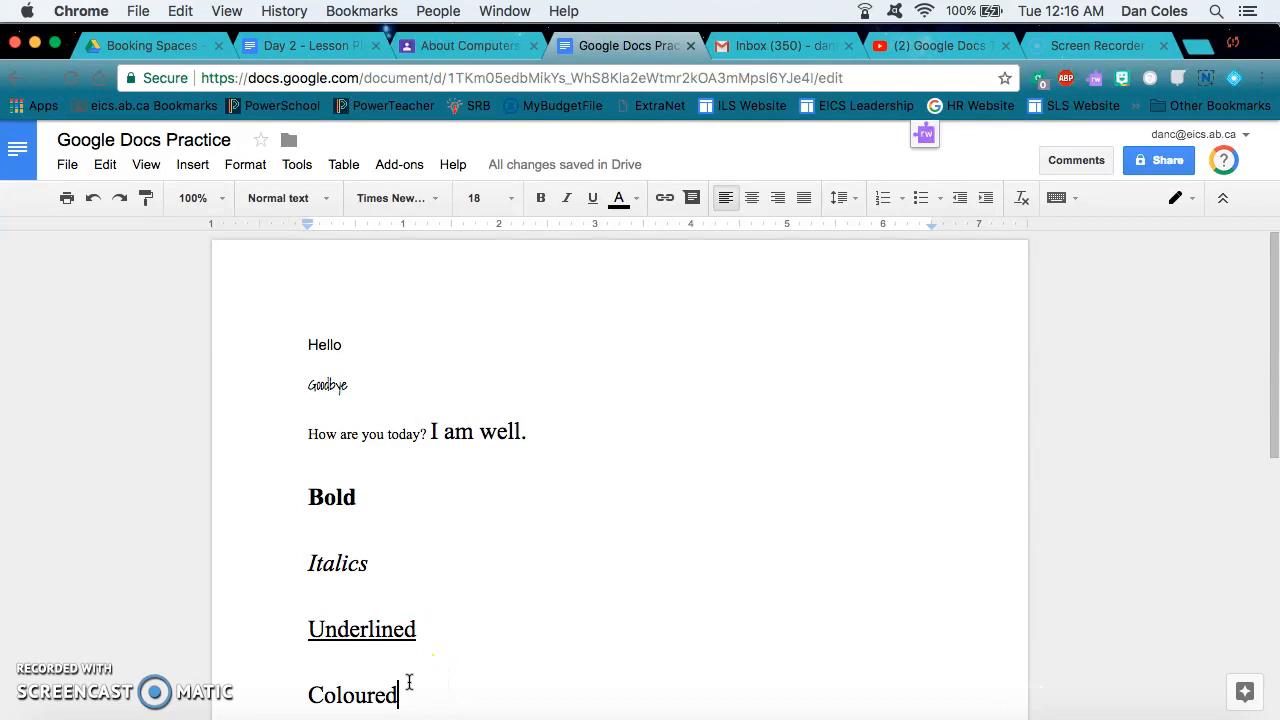
Set the text colour of the word "Coloured" to dark blue
click(636, 199)
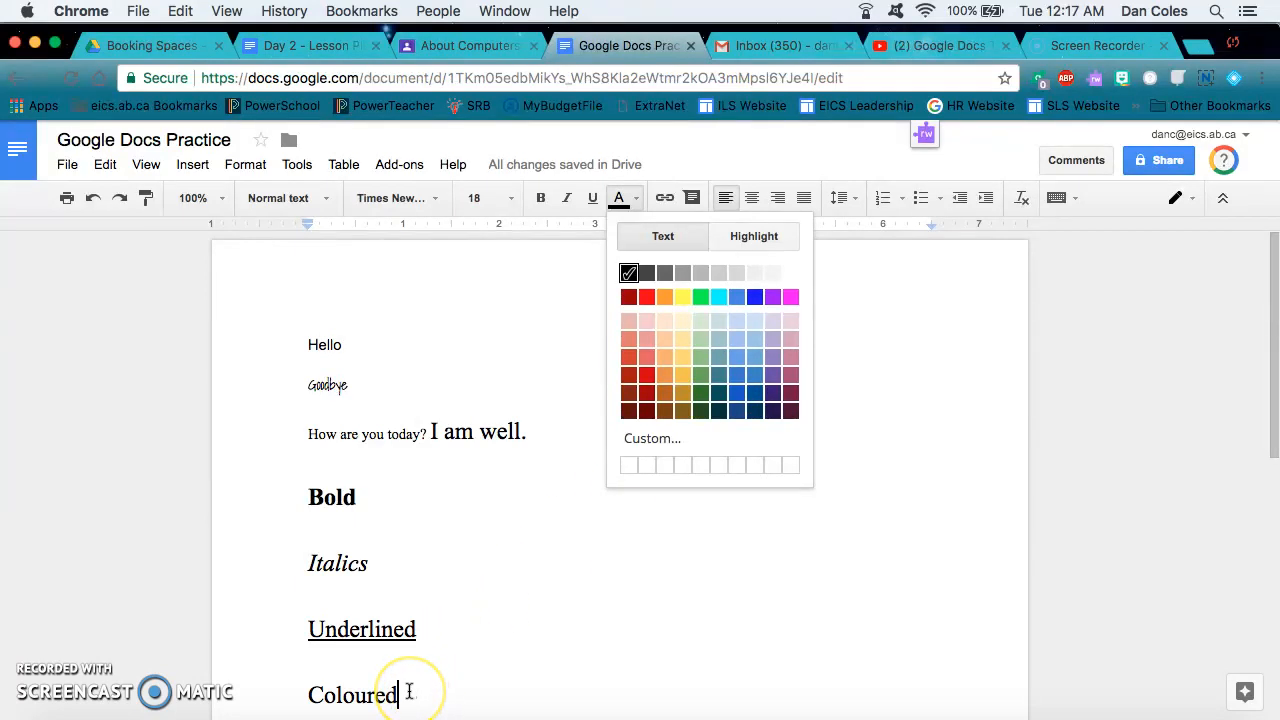
drag(403, 692, 306, 694)
click(632, 198)
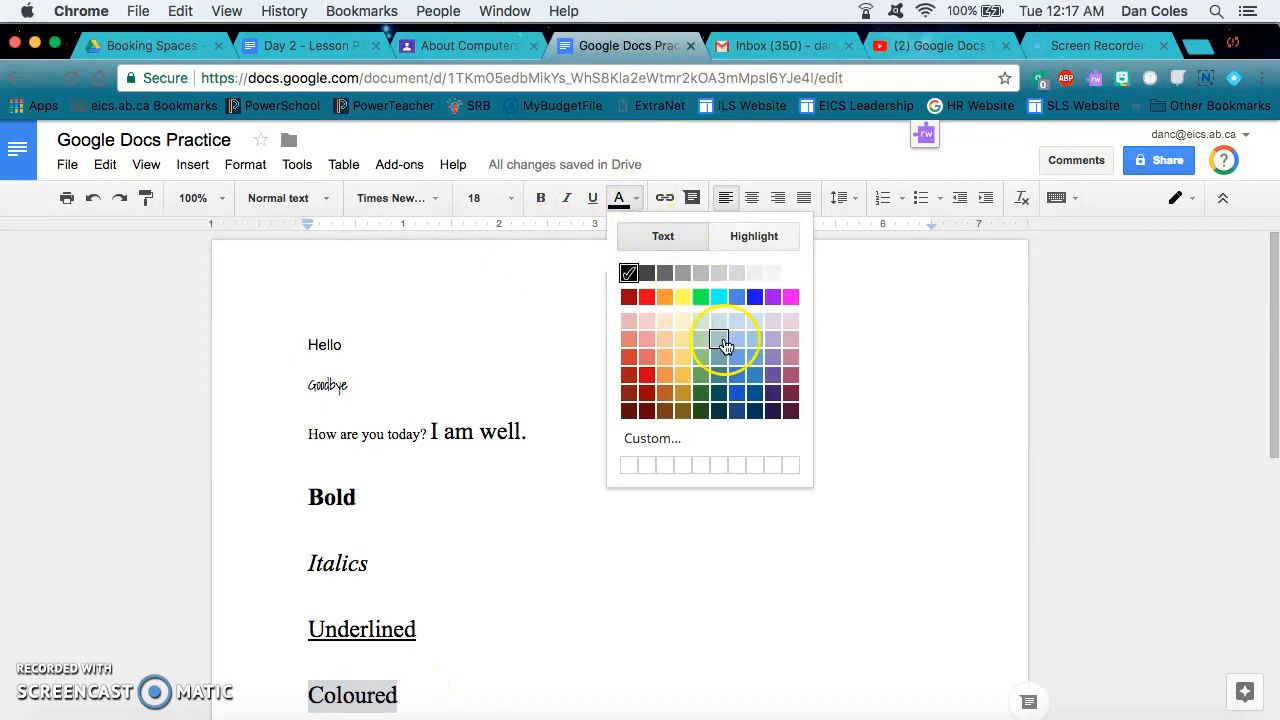
click(755, 393)
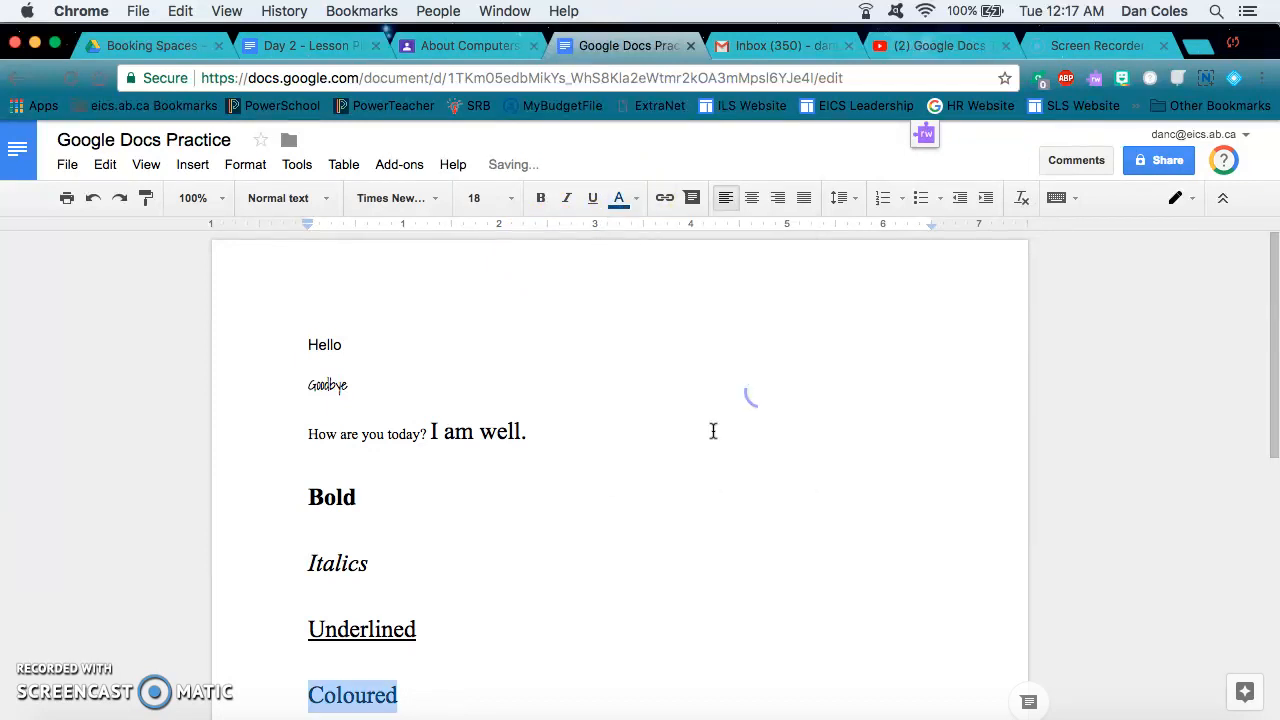
Start a new line below "Coloured", leaving one blank line between, and set its text colour to black
click(443, 673)
key(Return)
key(Return)
key(Return)
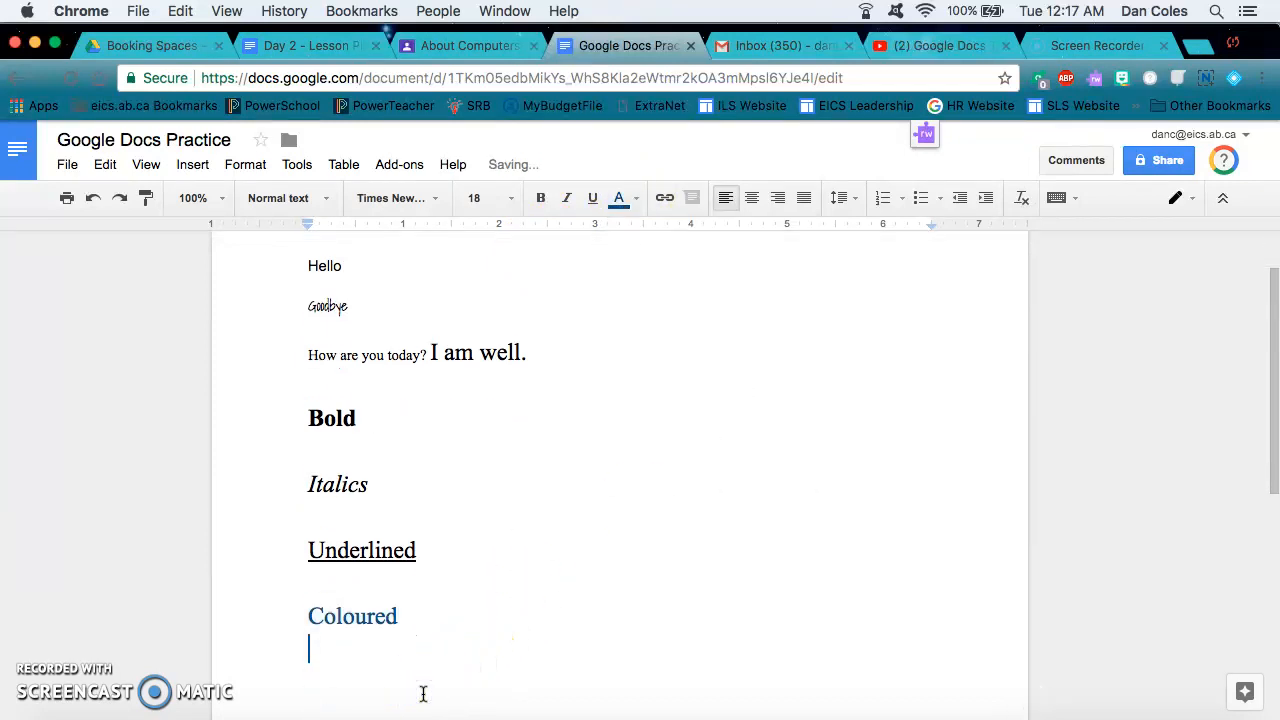
key(BackSpace)
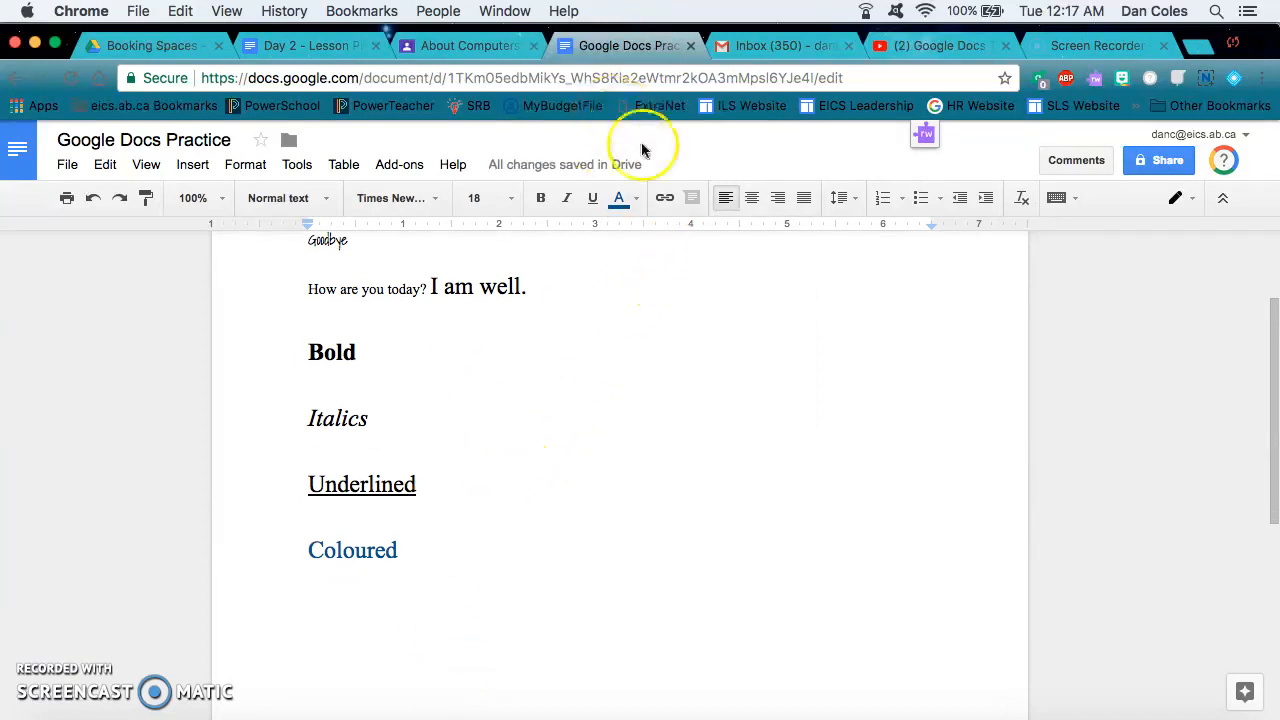
click(621, 198)
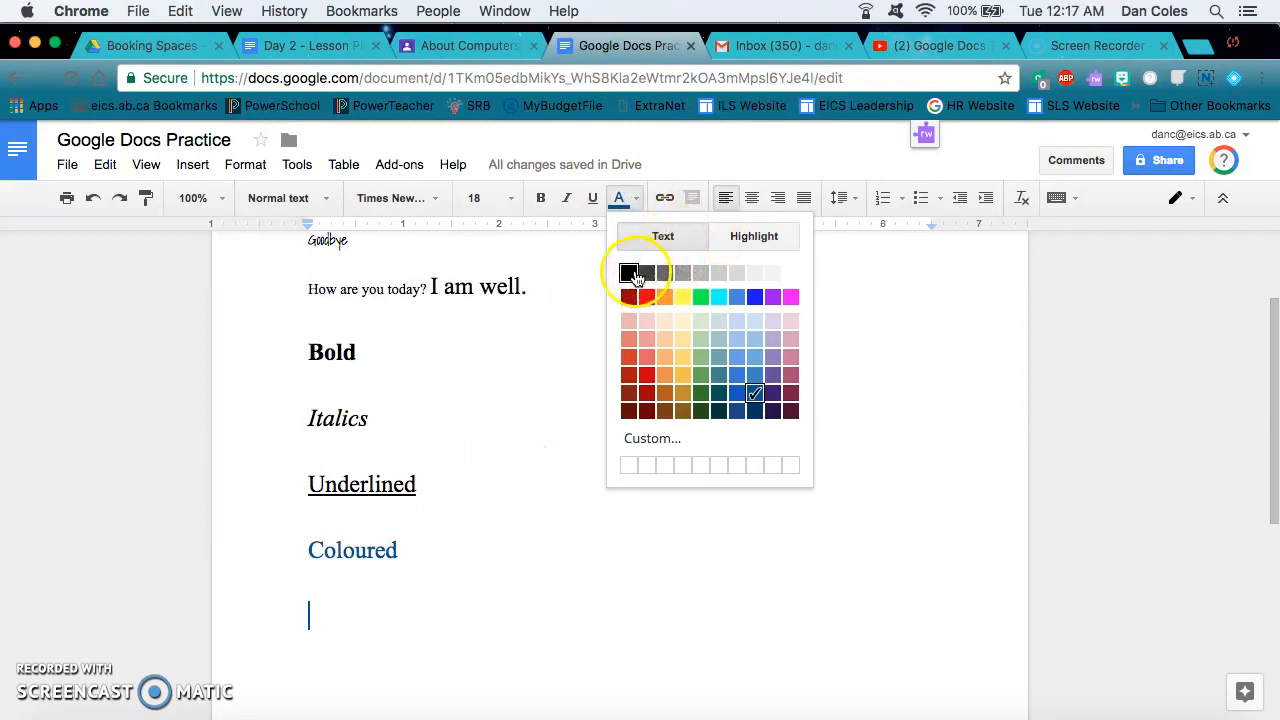
click(630, 273)
Write "Center" as a centred line and start another line below it
click(754, 198)
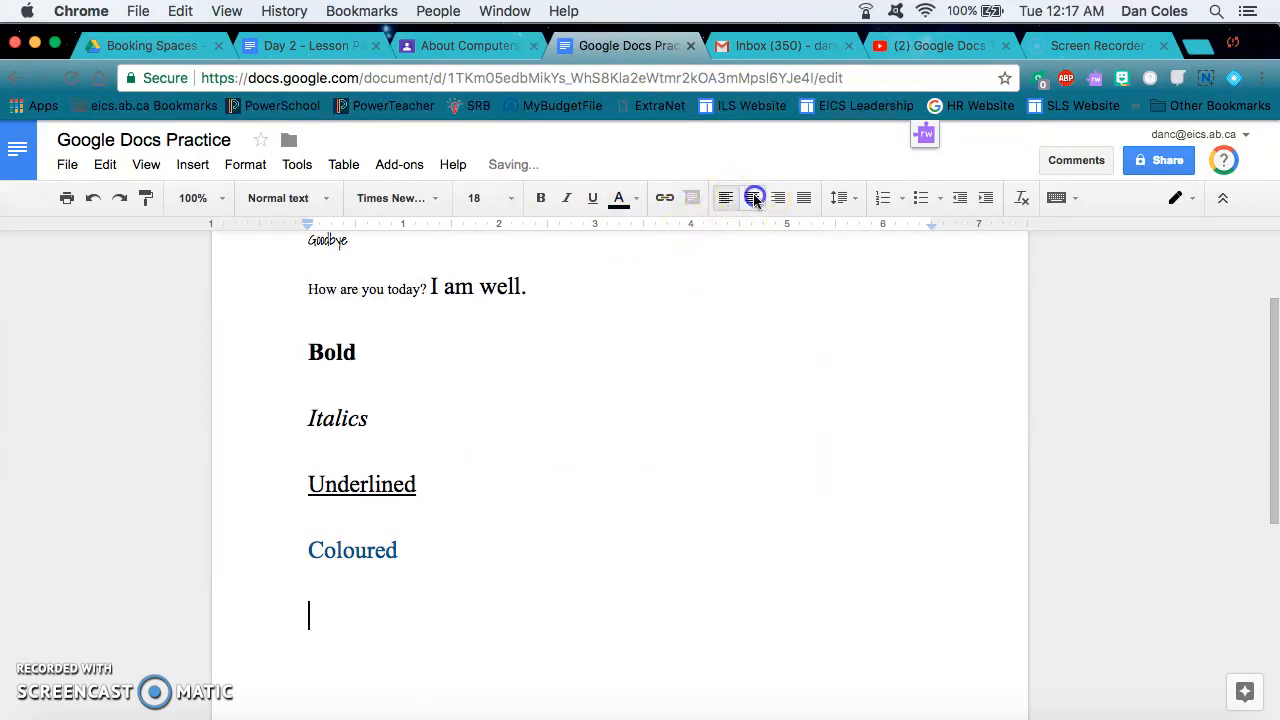
text(Center)
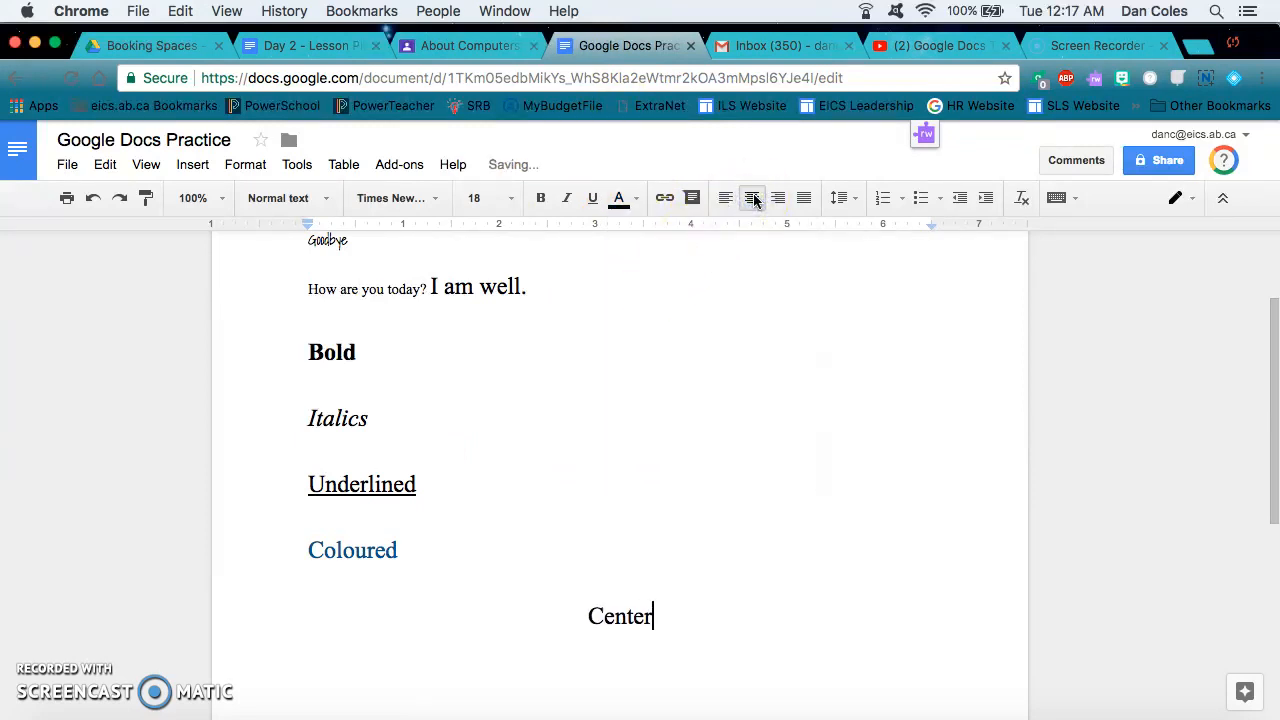
click(735, 367)
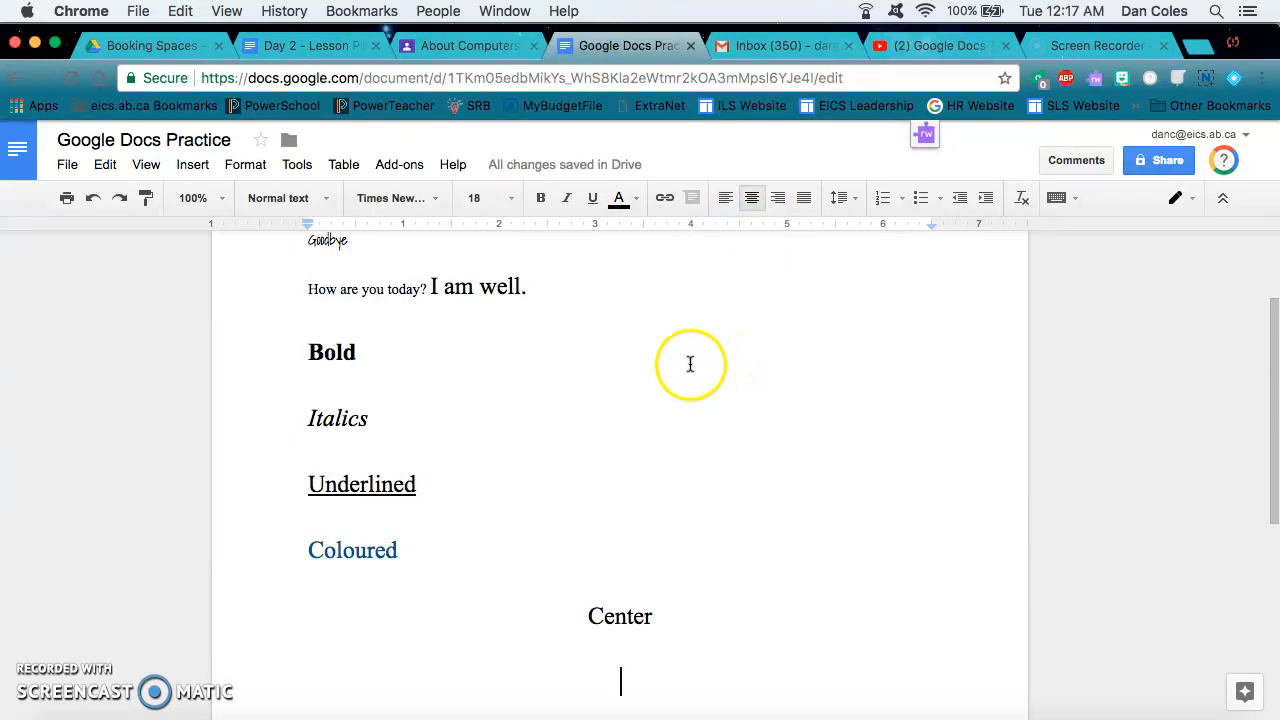
Write "Right Justified" as a right-aligned line and leave the cursor at its end
click(779, 198)
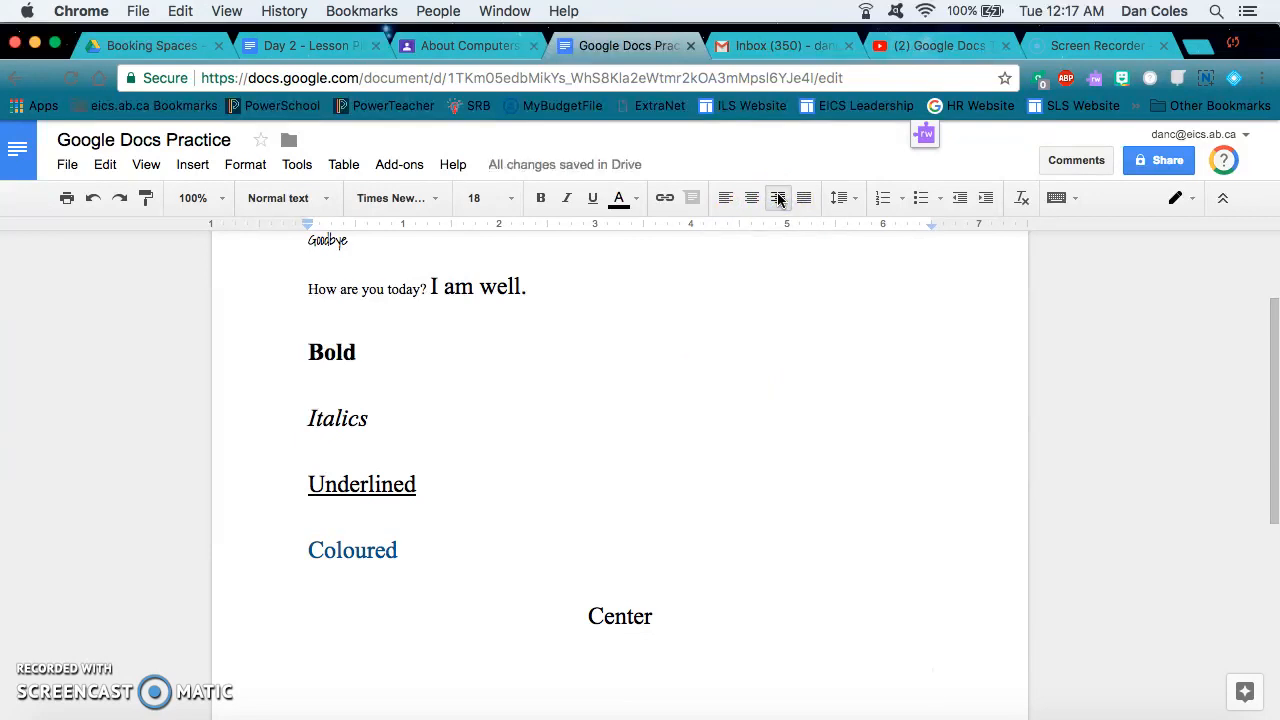
text(Right Just)
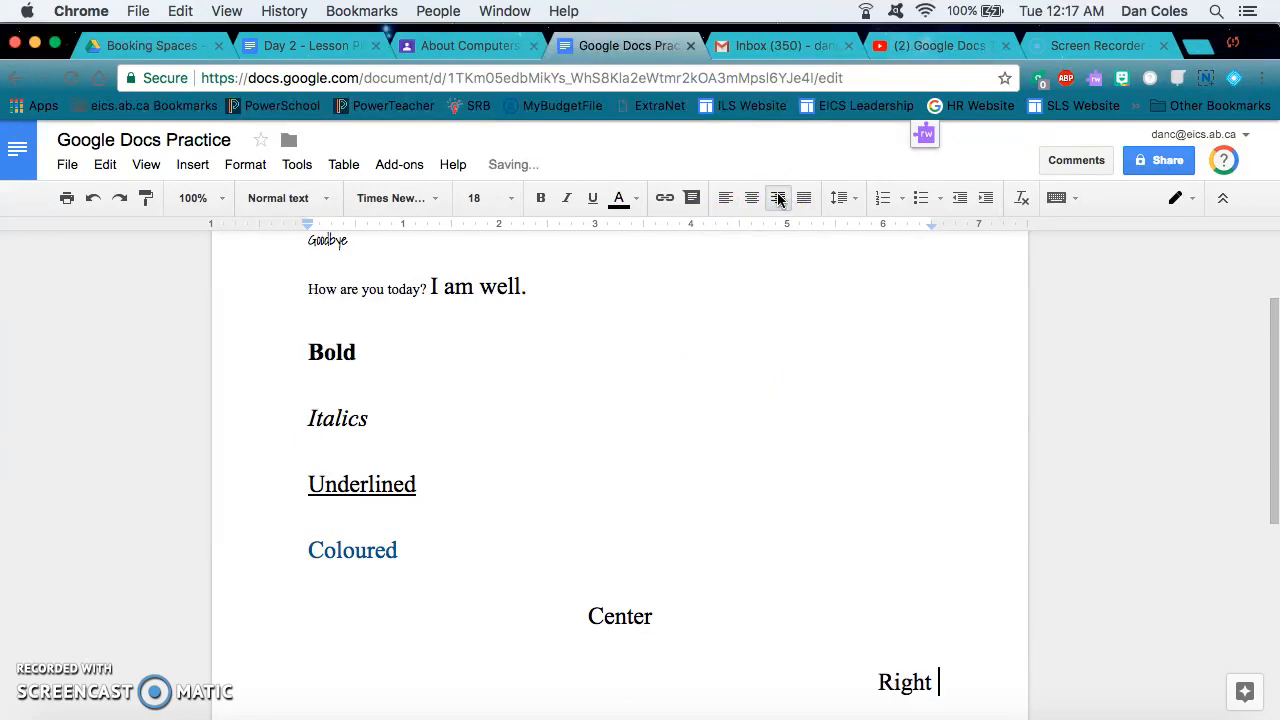
text(d)
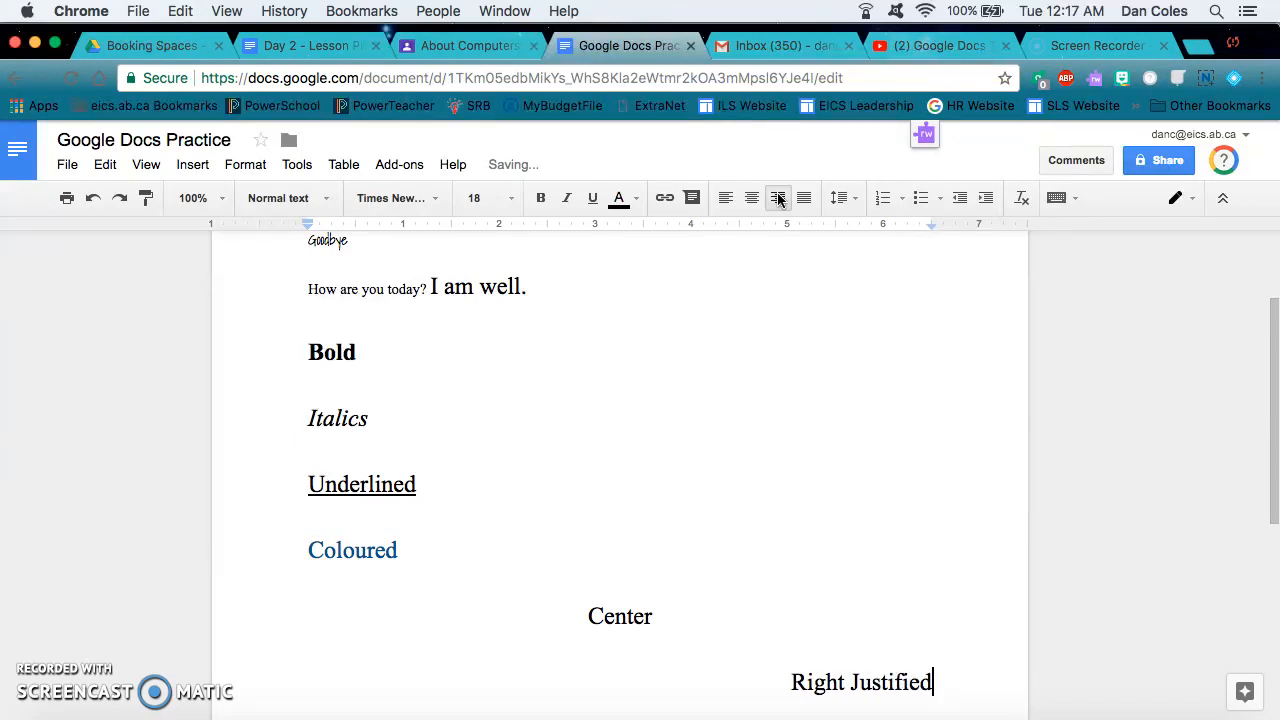
drag(933, 680, 791, 671)
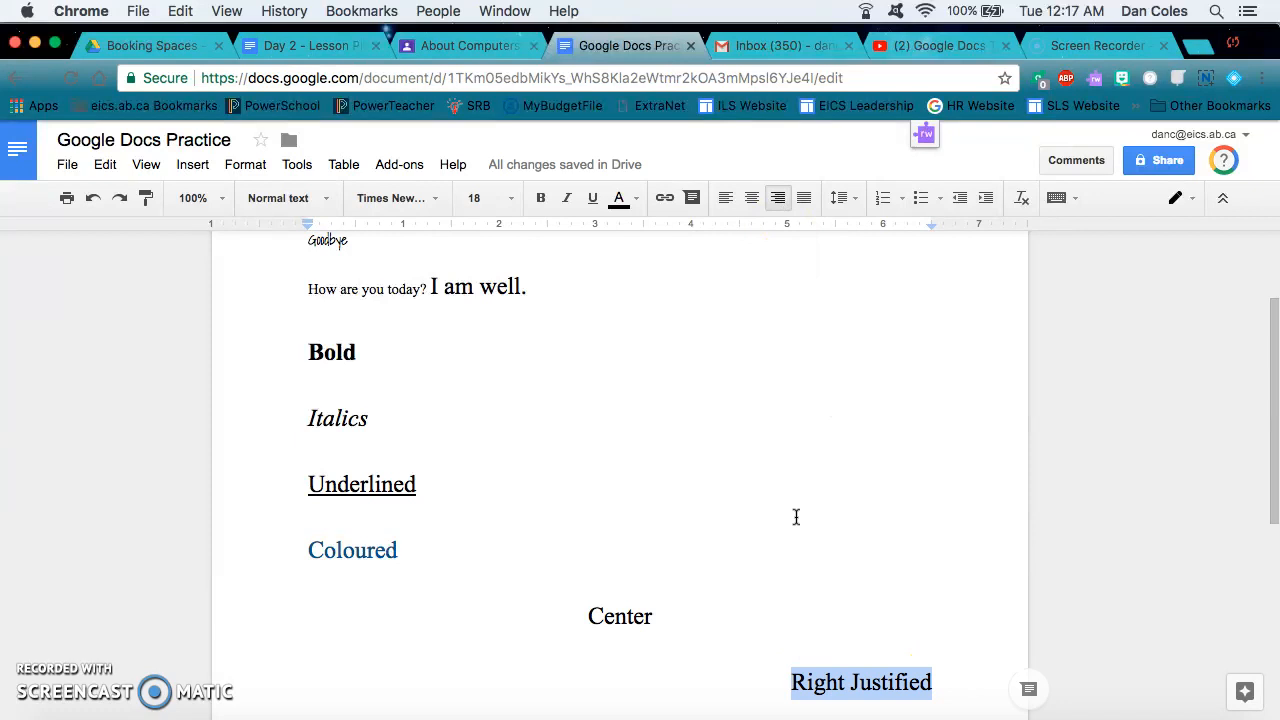
click(932, 681)
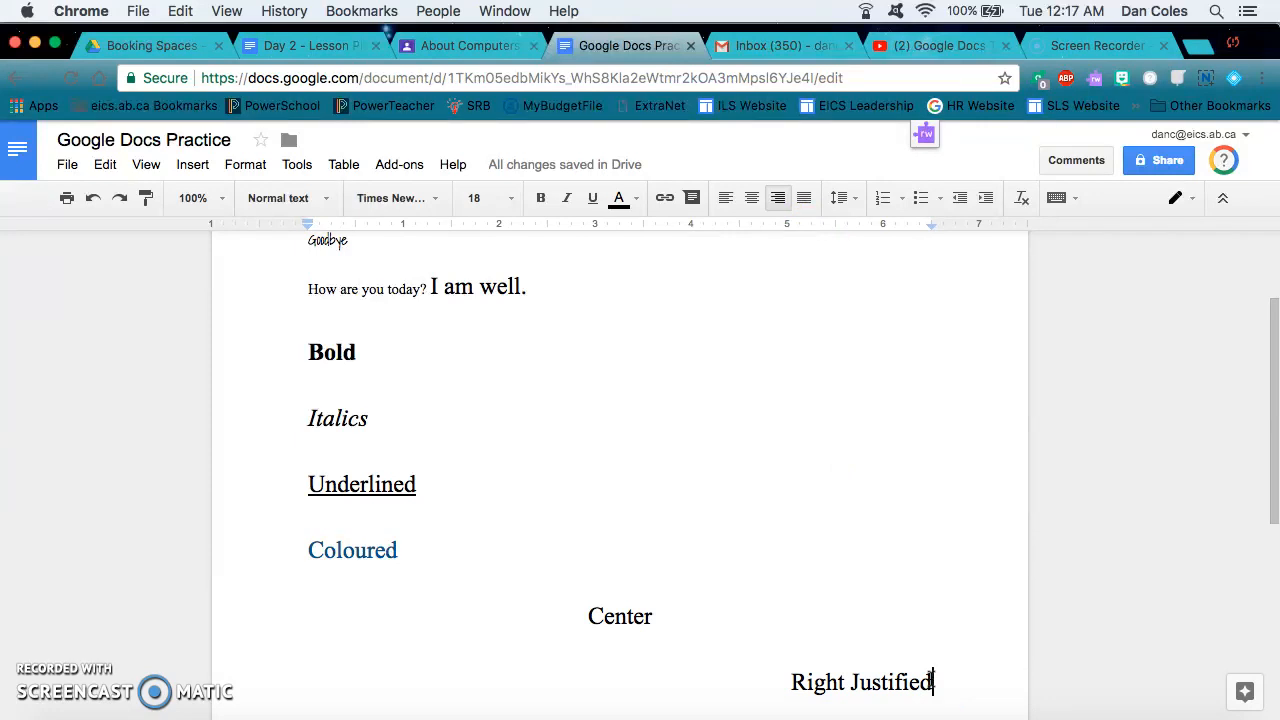
Add a left-aligned line reading "Left Justified" below "Right Justified"
key(Return)
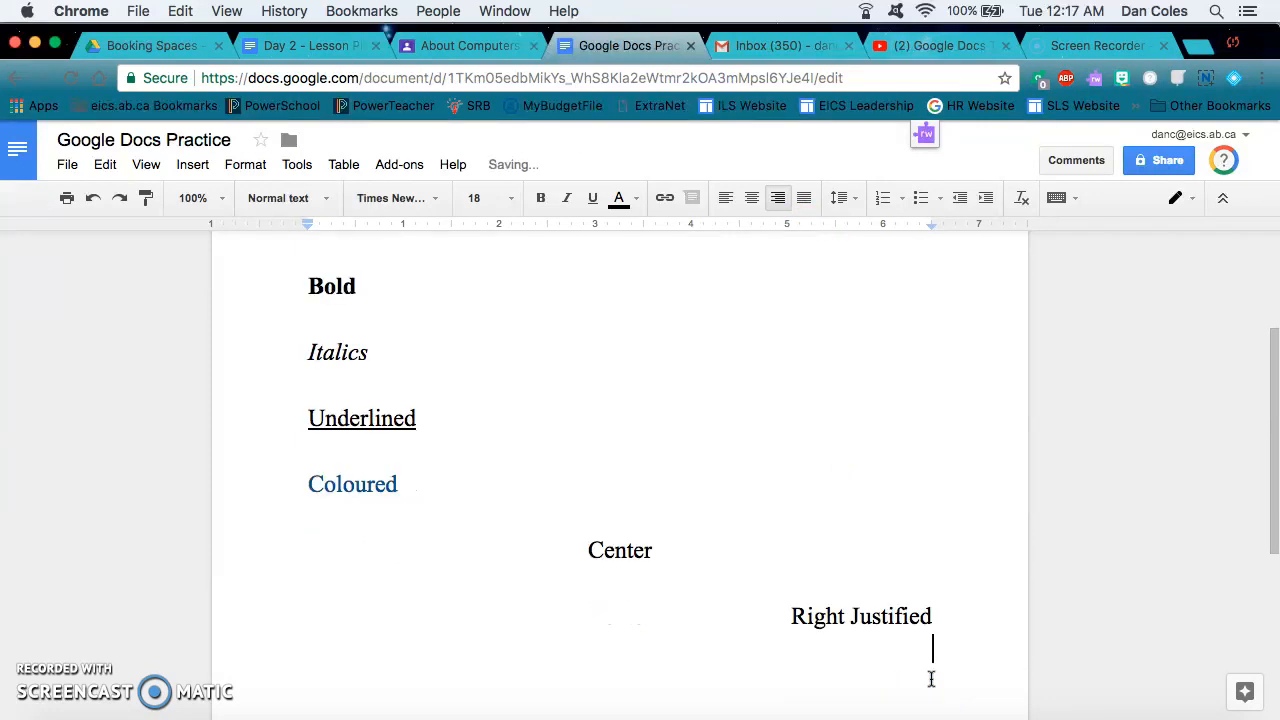
click(727, 201)
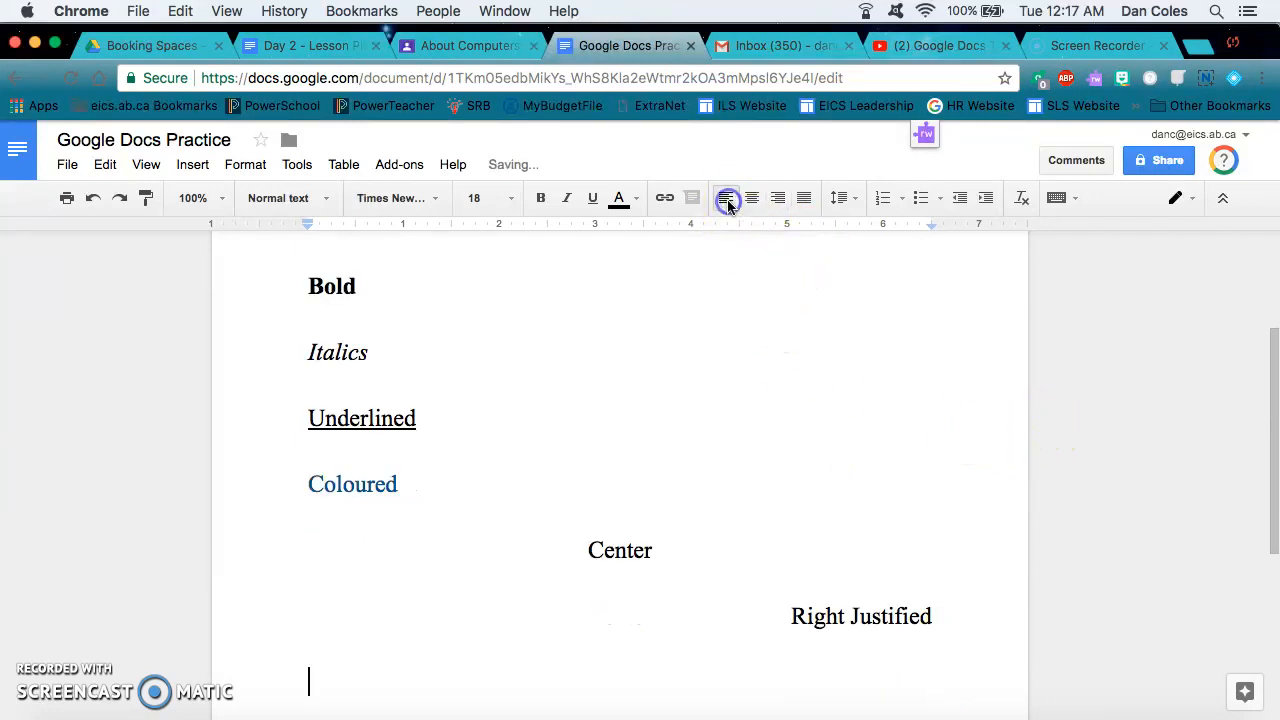
text(Left Justified)
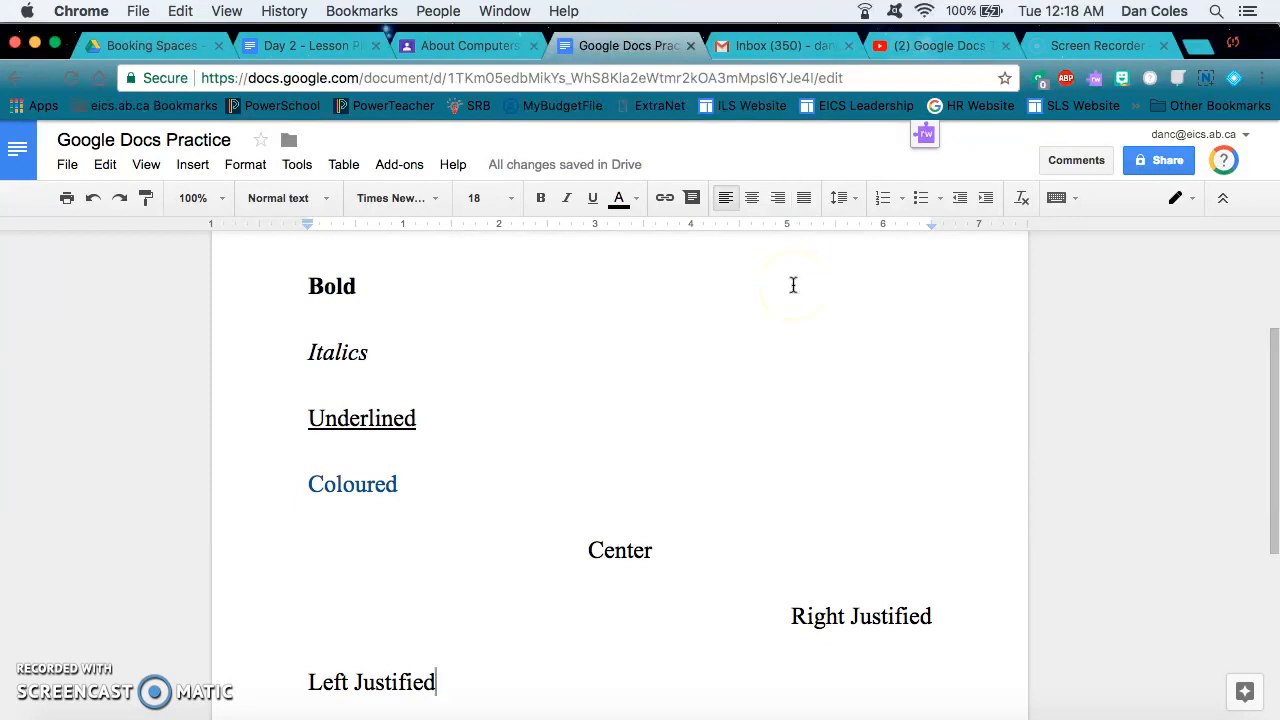
Examine the available line-spacing options and the numbered-list styles without applying any of them
click(848, 200)
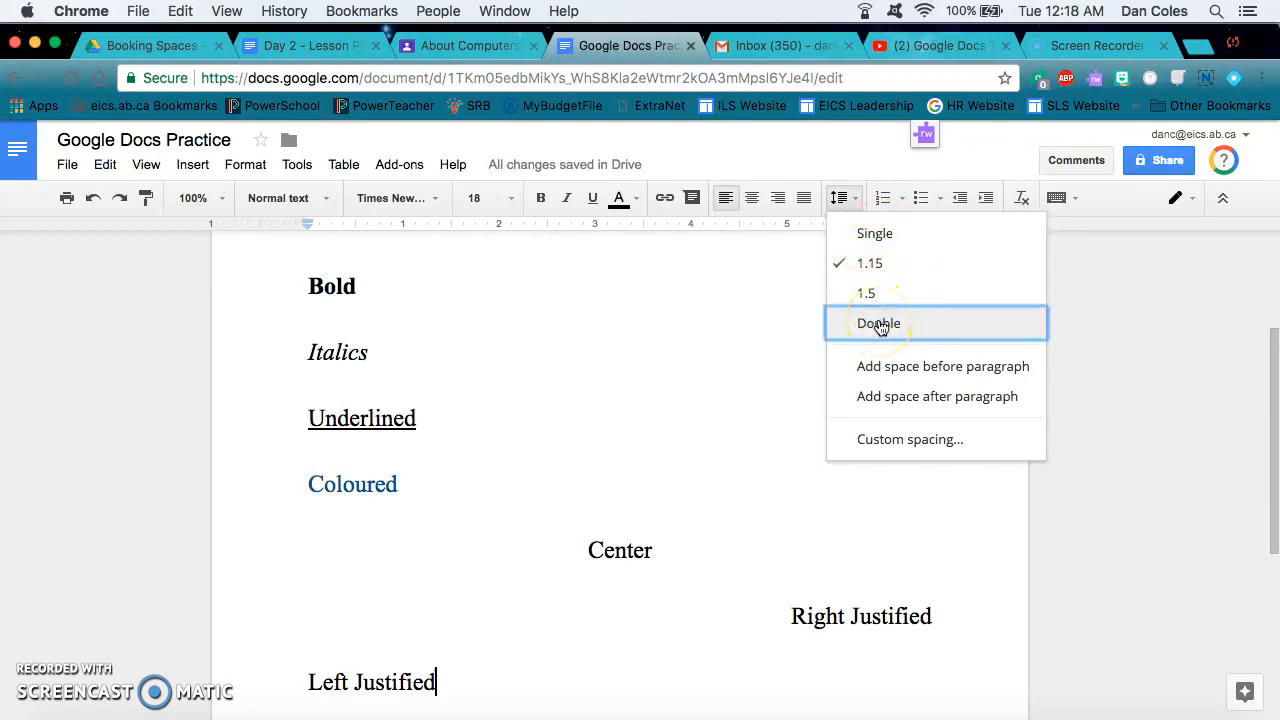
click(850, 266)
click(901, 199)
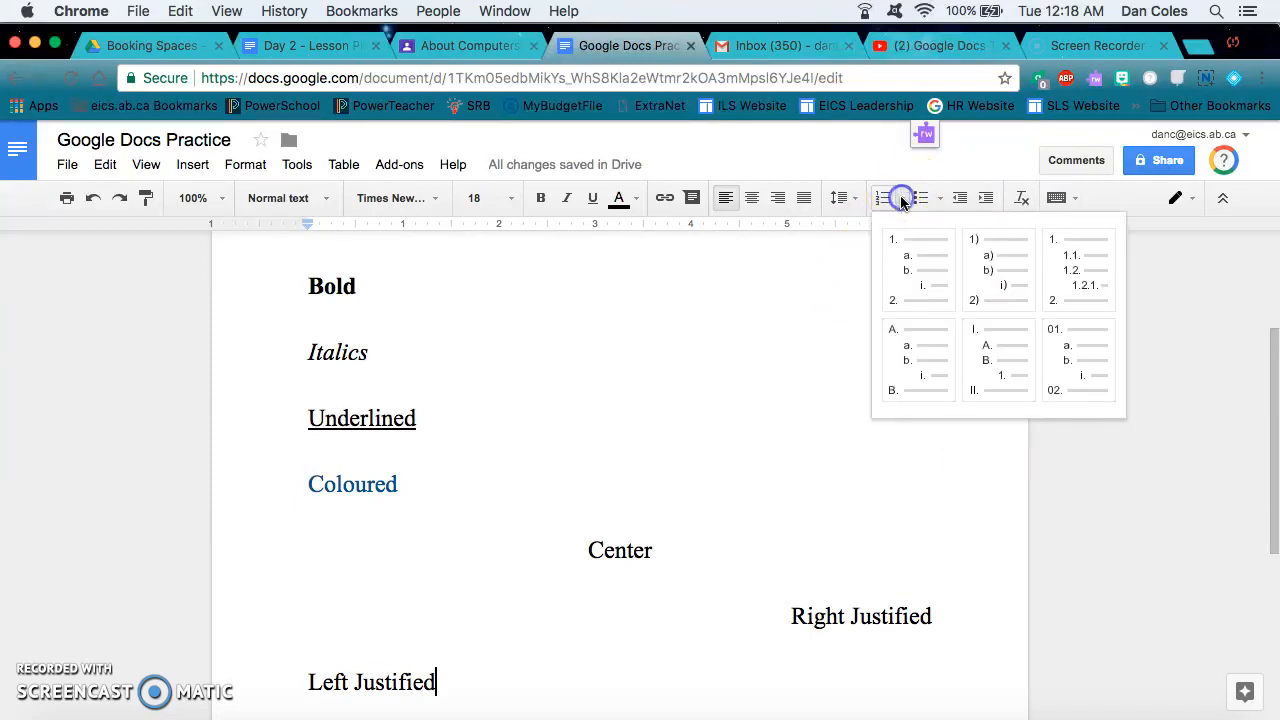
click(916, 270)
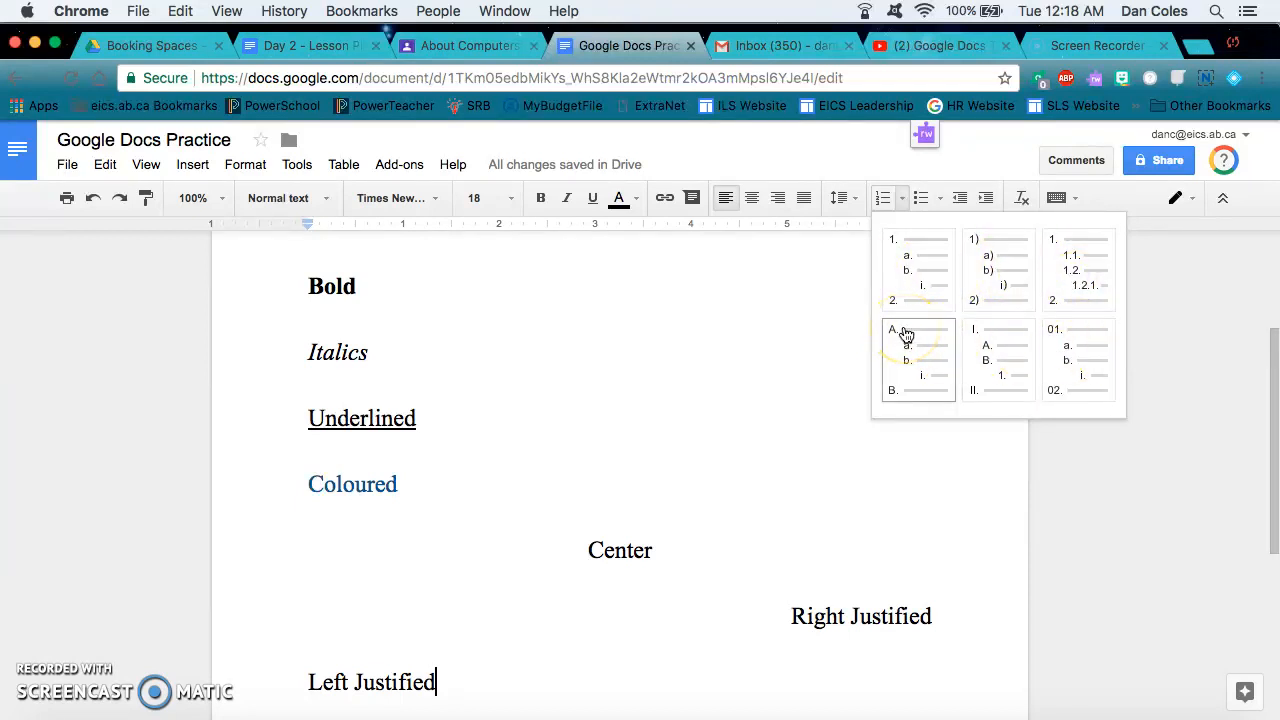
Add the line "My favourite teams:" below "Left Justified" and start a new line under it
click(440, 682)
key(Return)
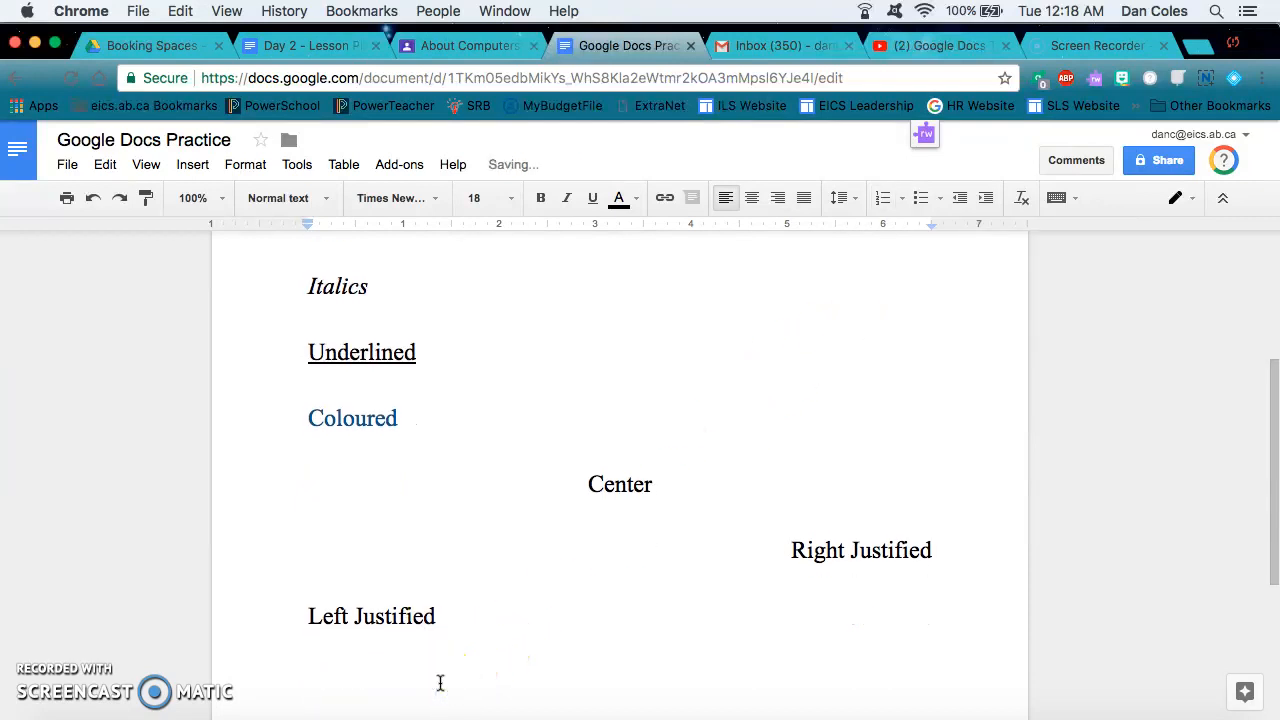
text(My favourite te)
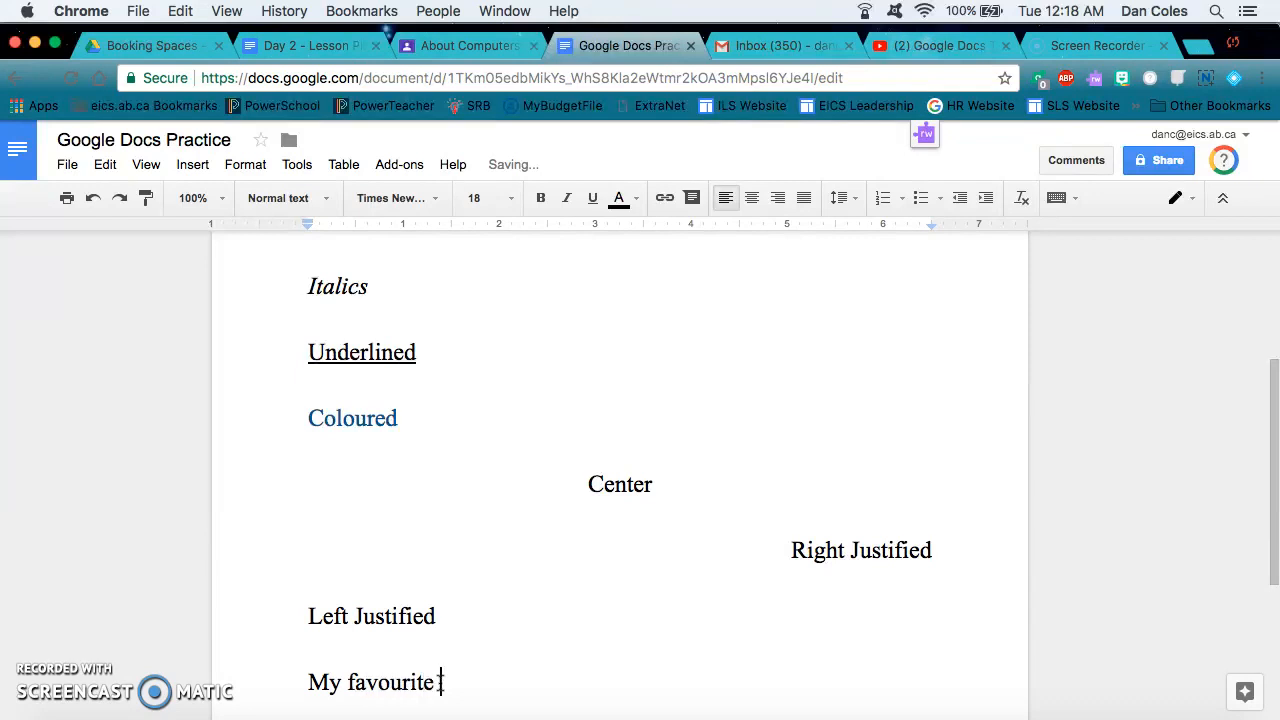
text(ams:)
key(Return)
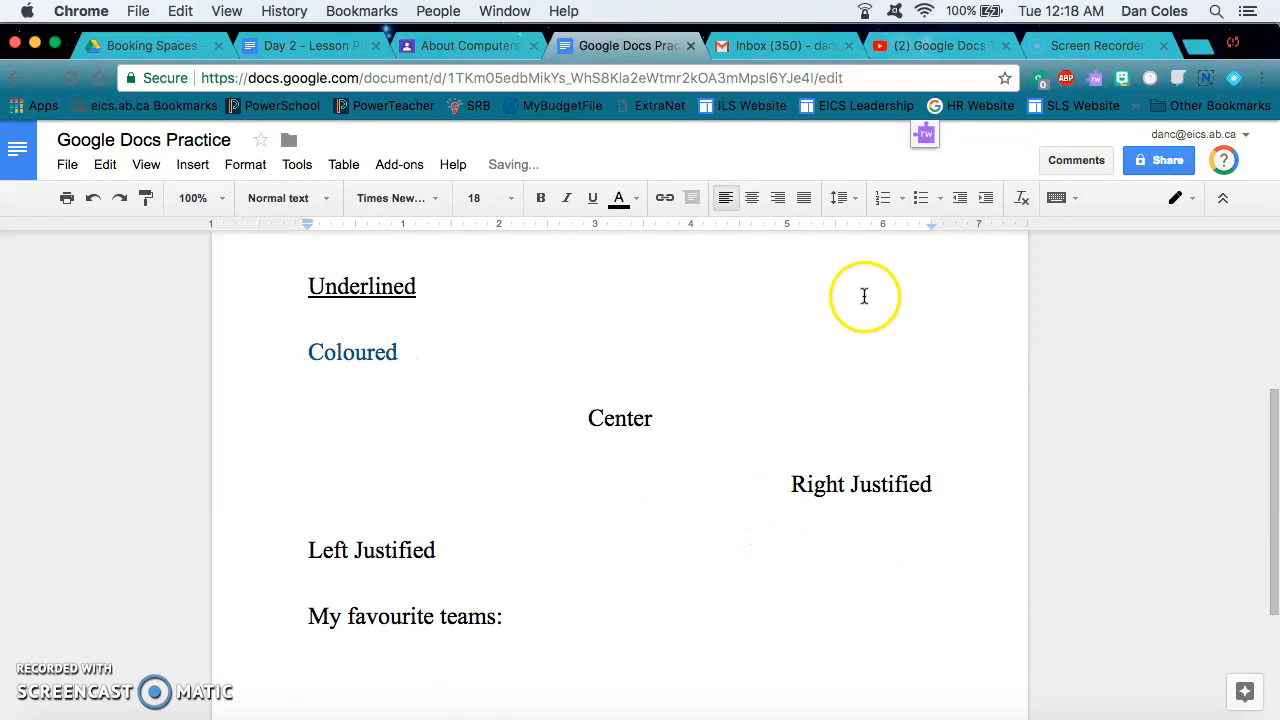
Create a numbered list under "My favourite teams:" with the items Oilers, Eskimos and Blue Jays
click(884, 199)
text(Oilers)
key(Return)
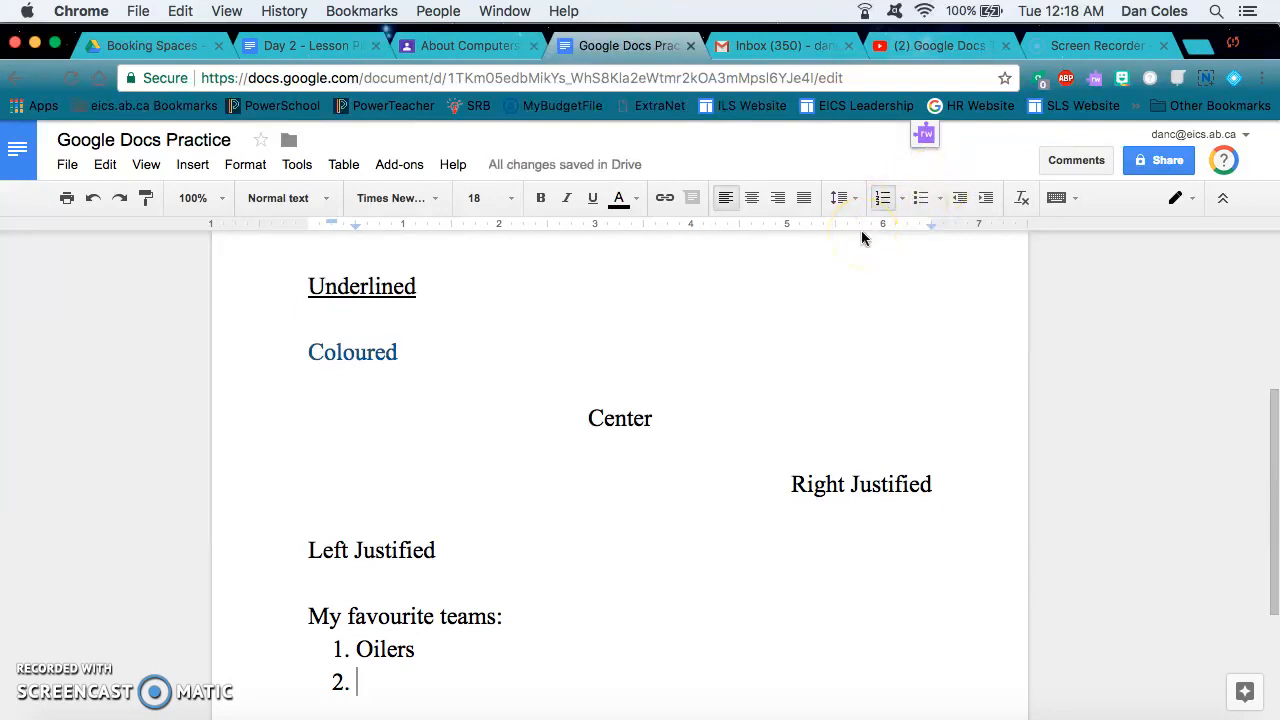
text(Eskimos)
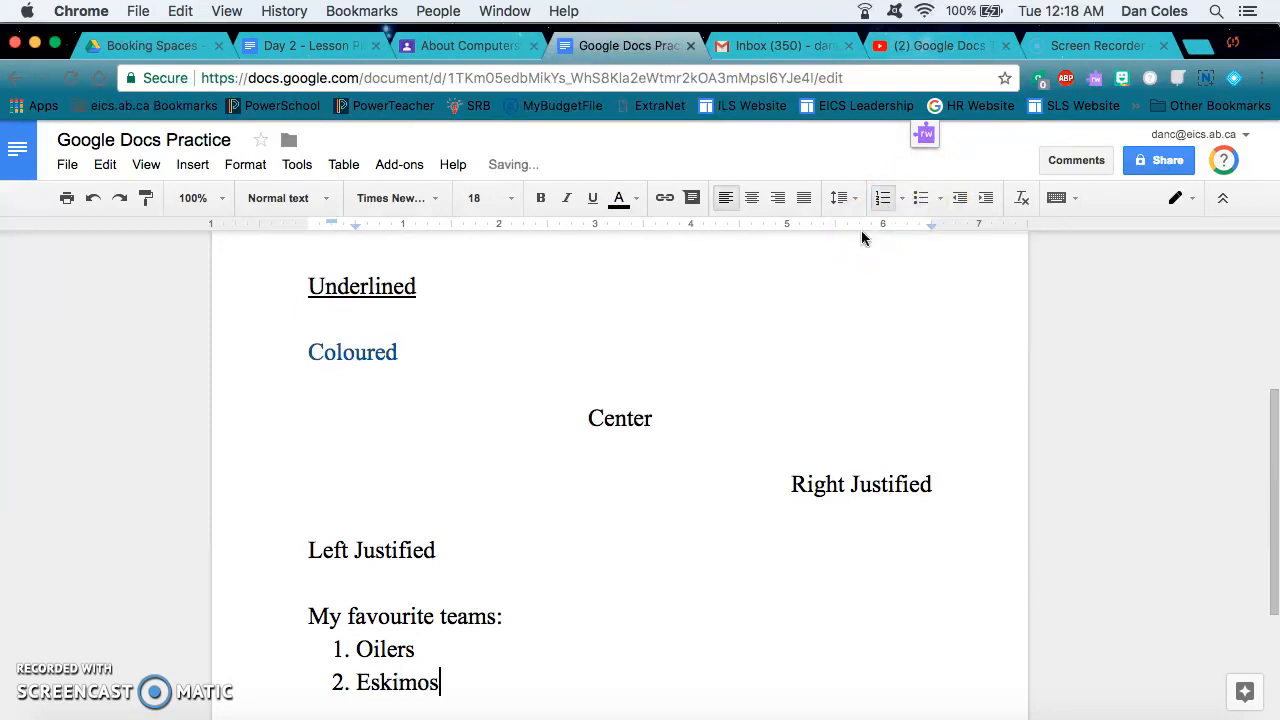
key(Return)
text(Blue)
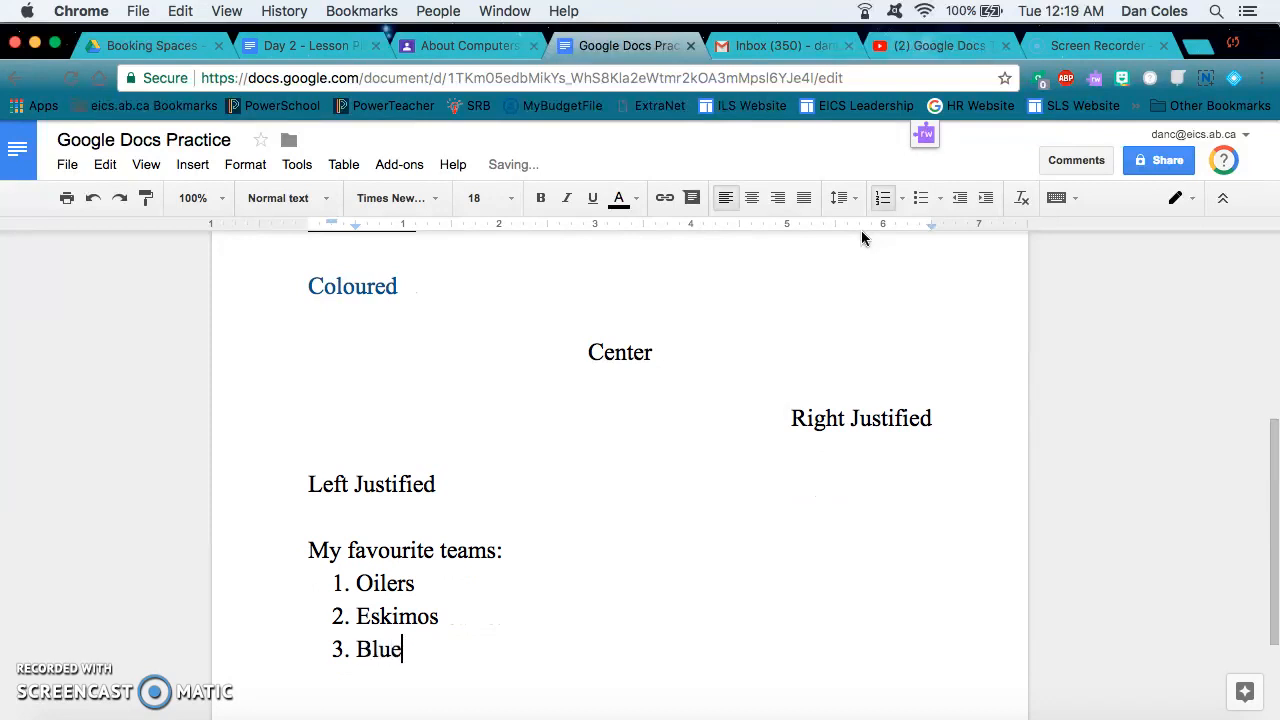
text(jays)
key(BackSpace)
key(BackSpace)
key(BackSpace)
key(BackSpace)
text(Jays)
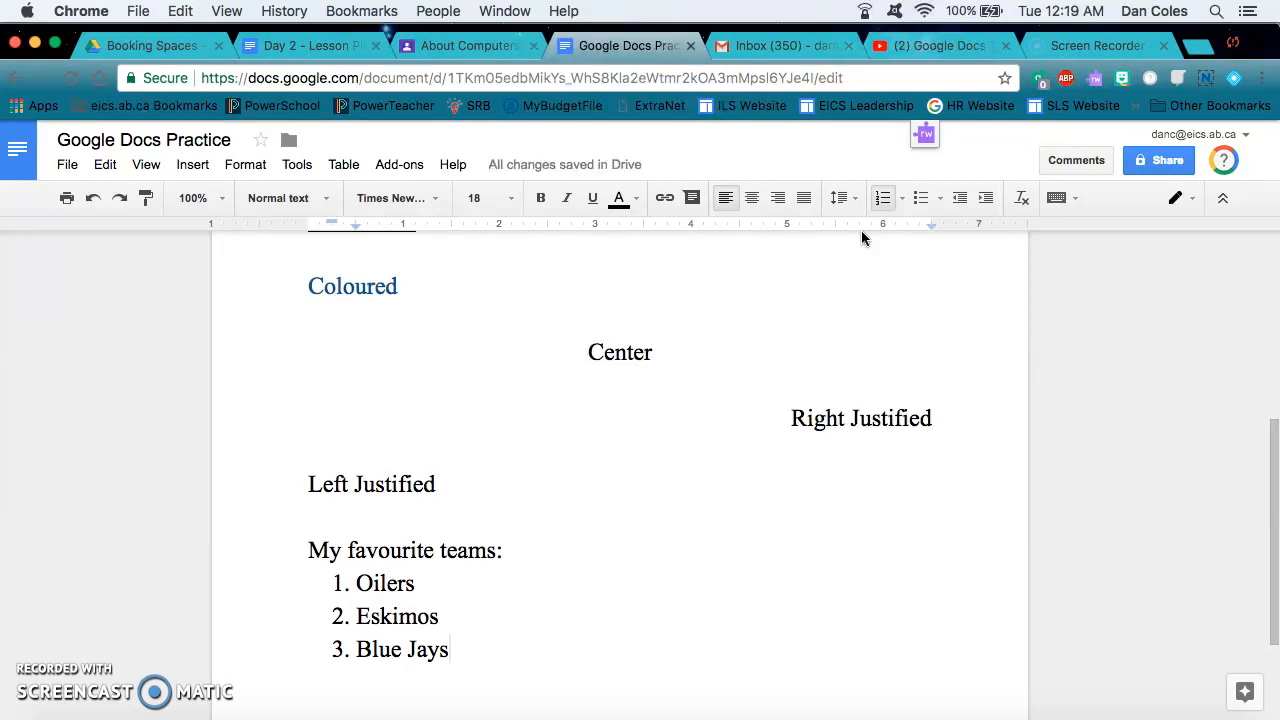
End the numbered list, write "My favourite movies:" after a blank line and add empty lines below it
key(Return)
key(Return)
key(Return)
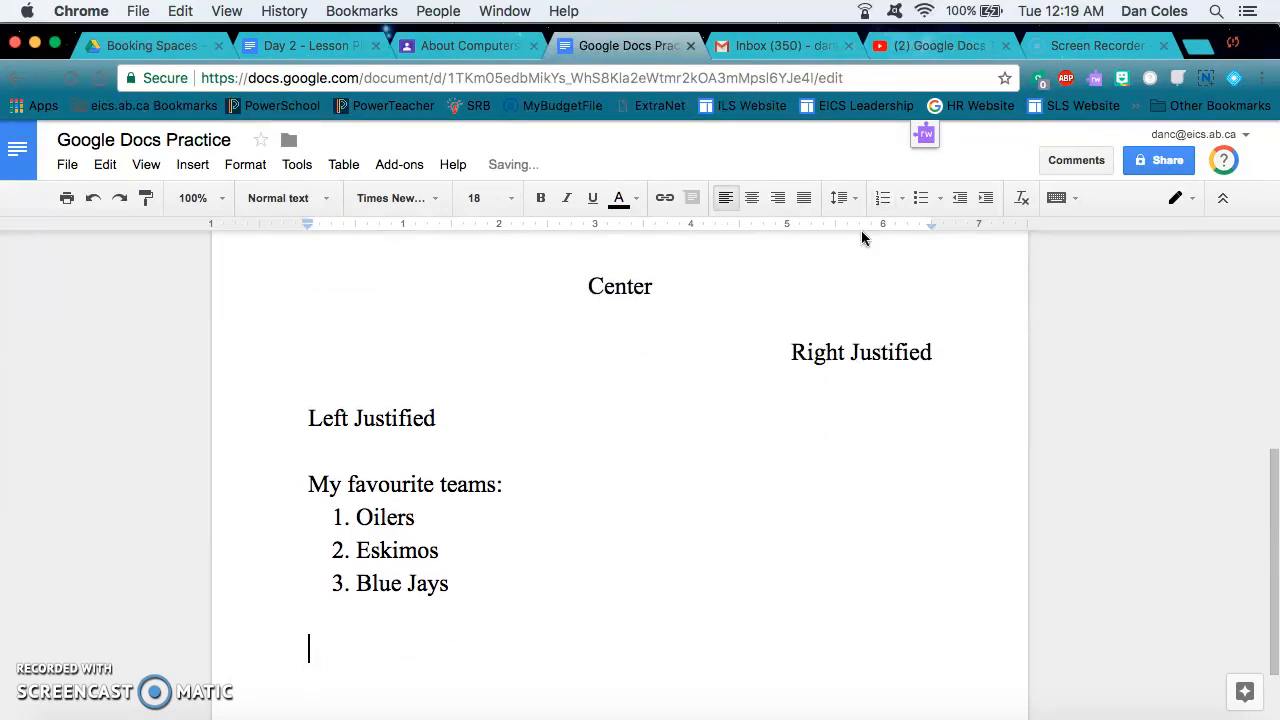
text(My favourite moviesL)
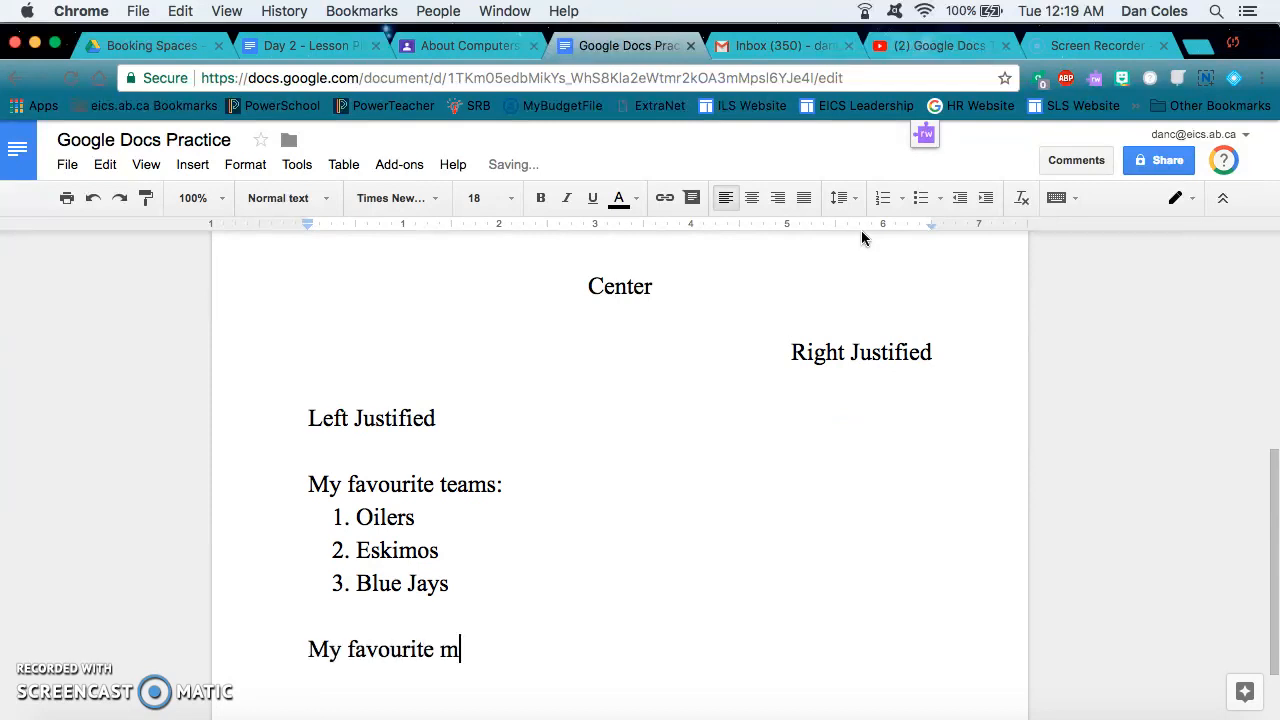
key(BackSpace)
text(:)
key(Return)
key(Return)
key(Return)
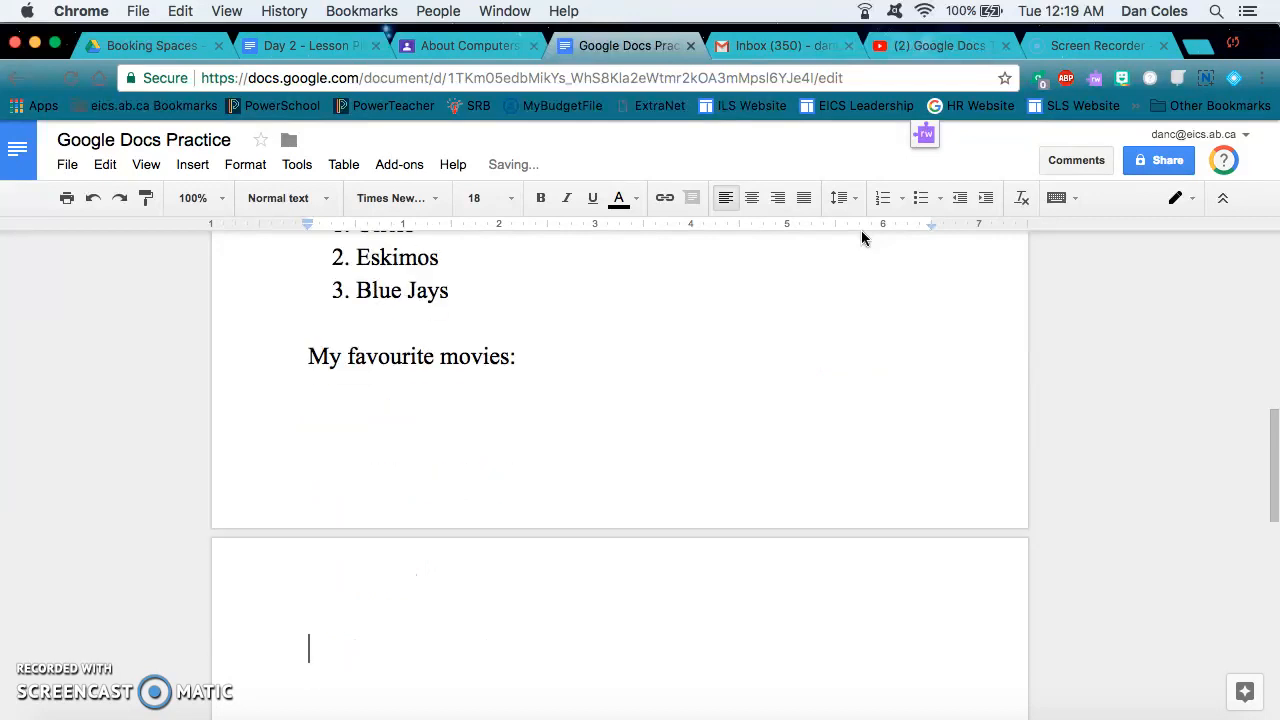
Create a bulleted list below "My favourite movies:" with the items Top Gun, Tangled and Enchanted
click(920, 201)
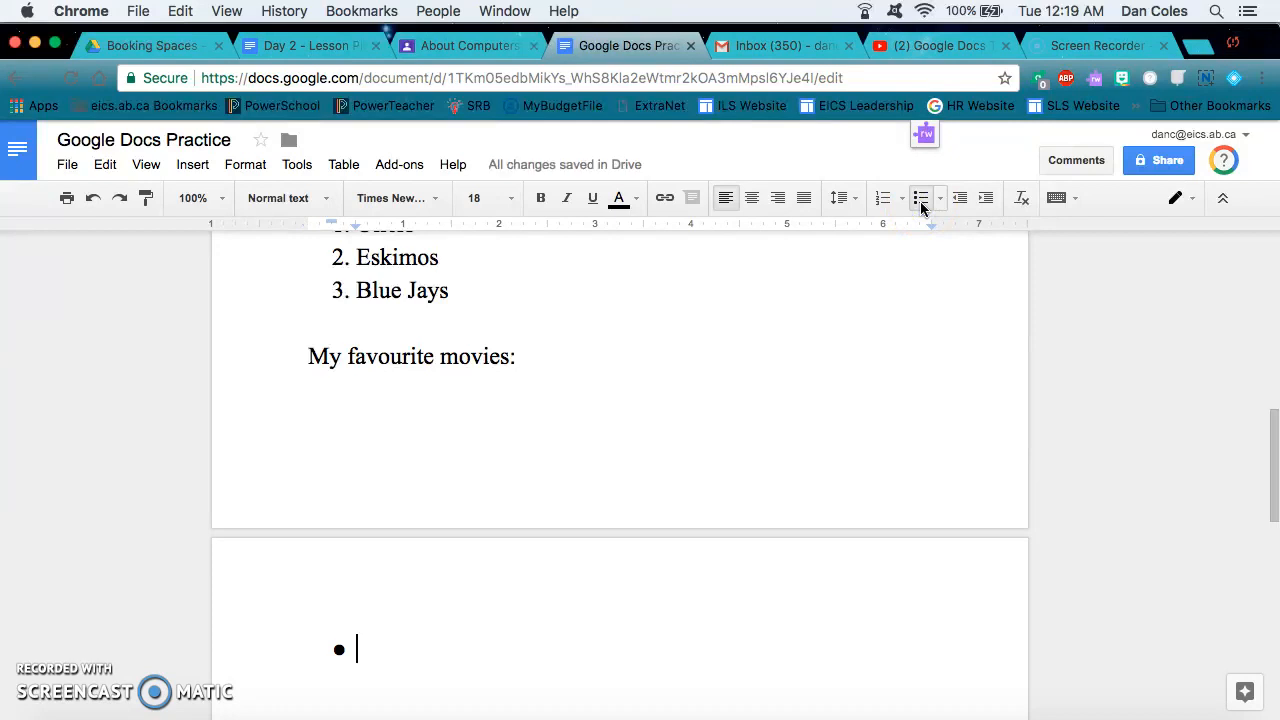
text(Top Gun)
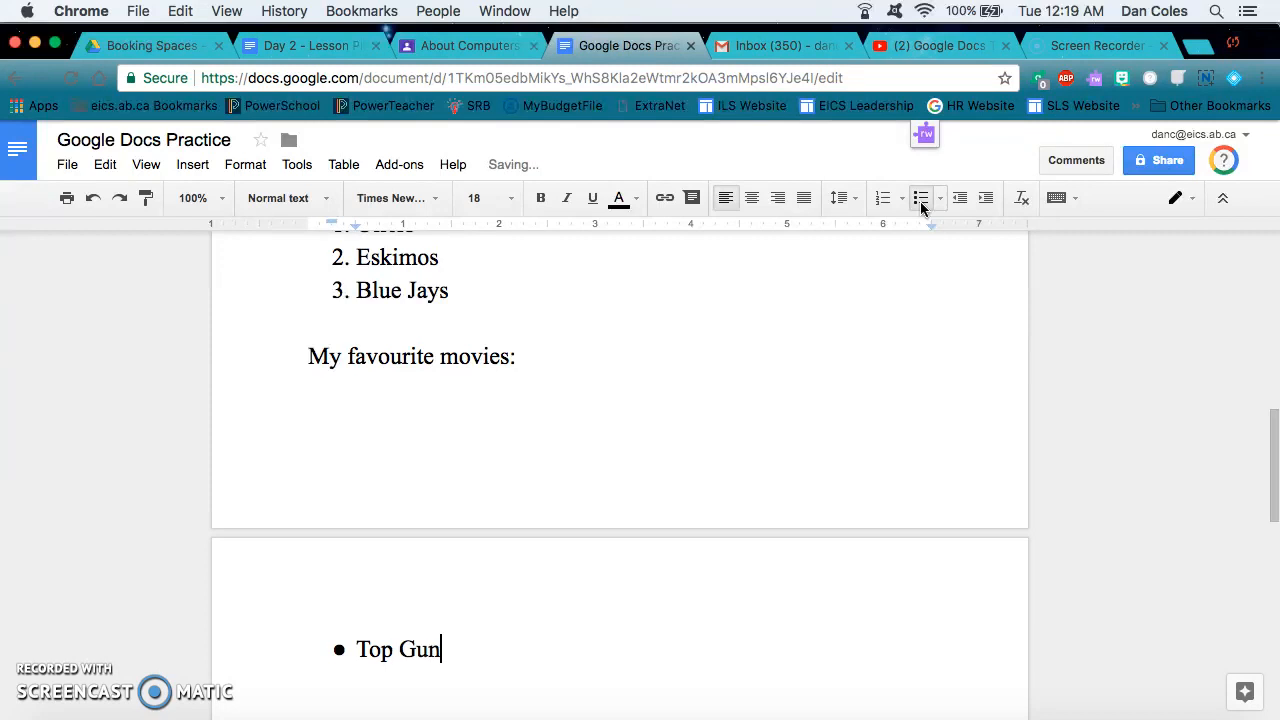
key(Return)
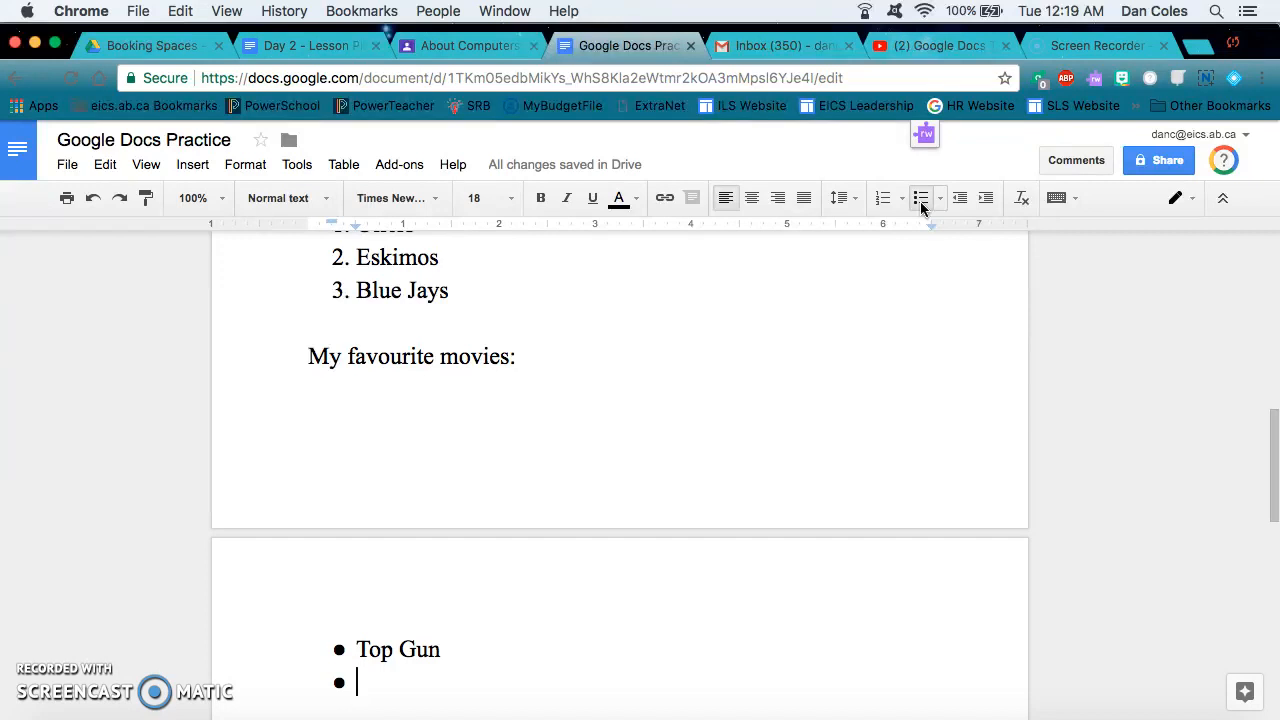
text(Tangled)
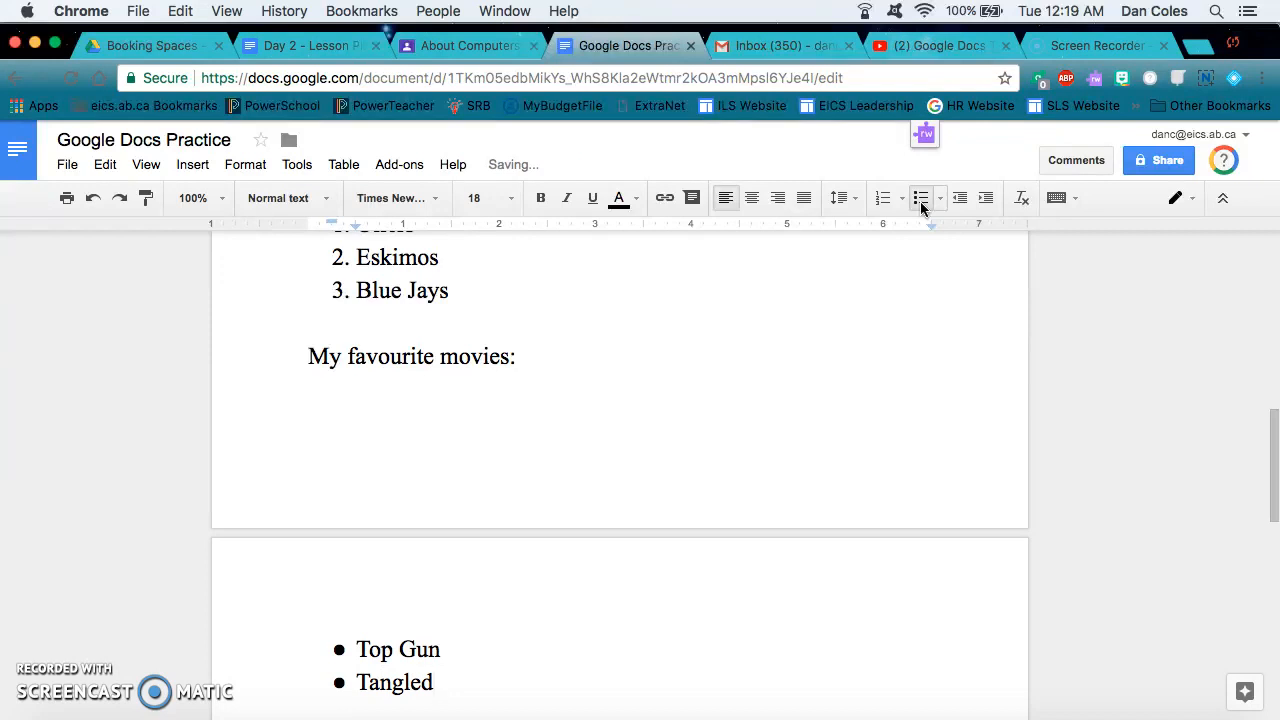
key(Return)
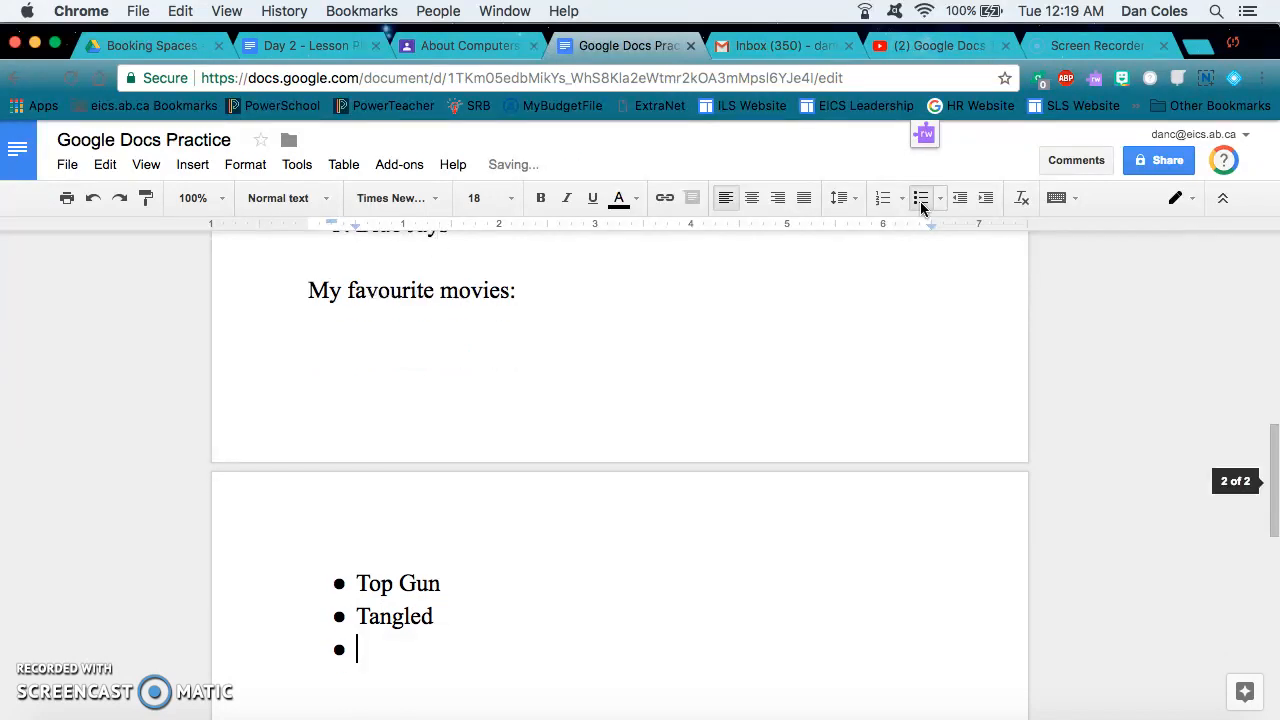
text(En)
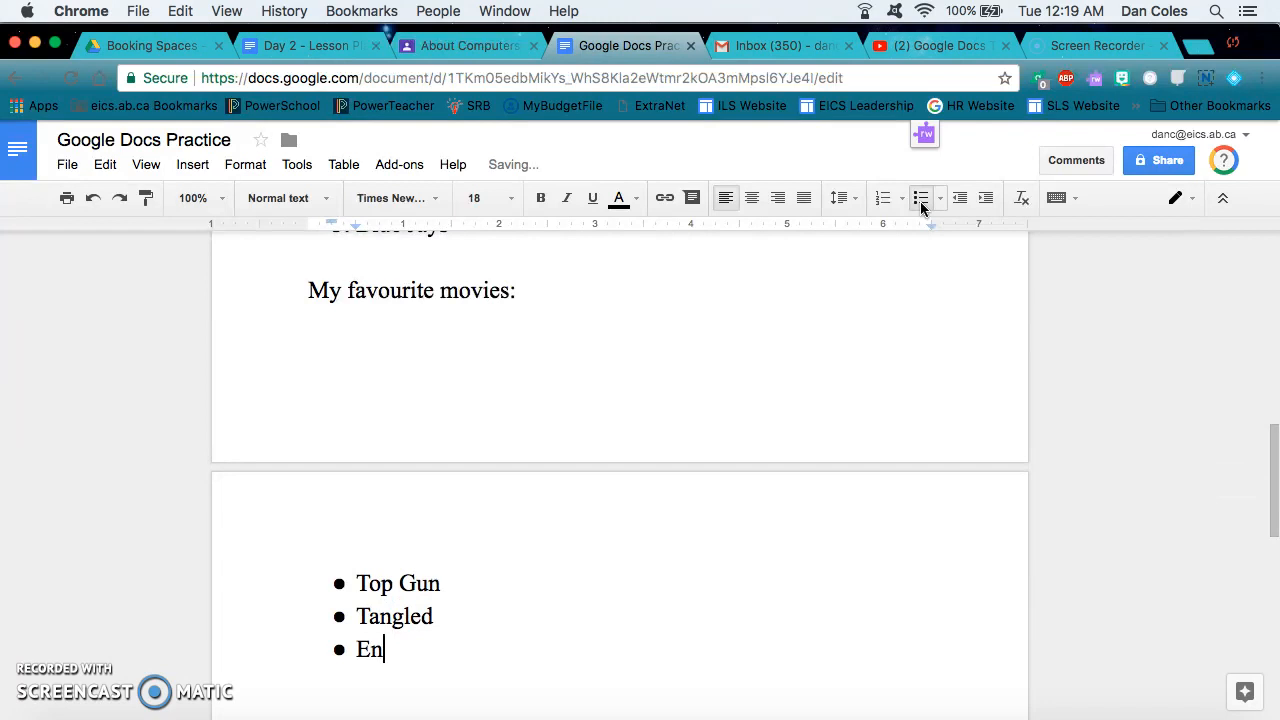
text(chanted)
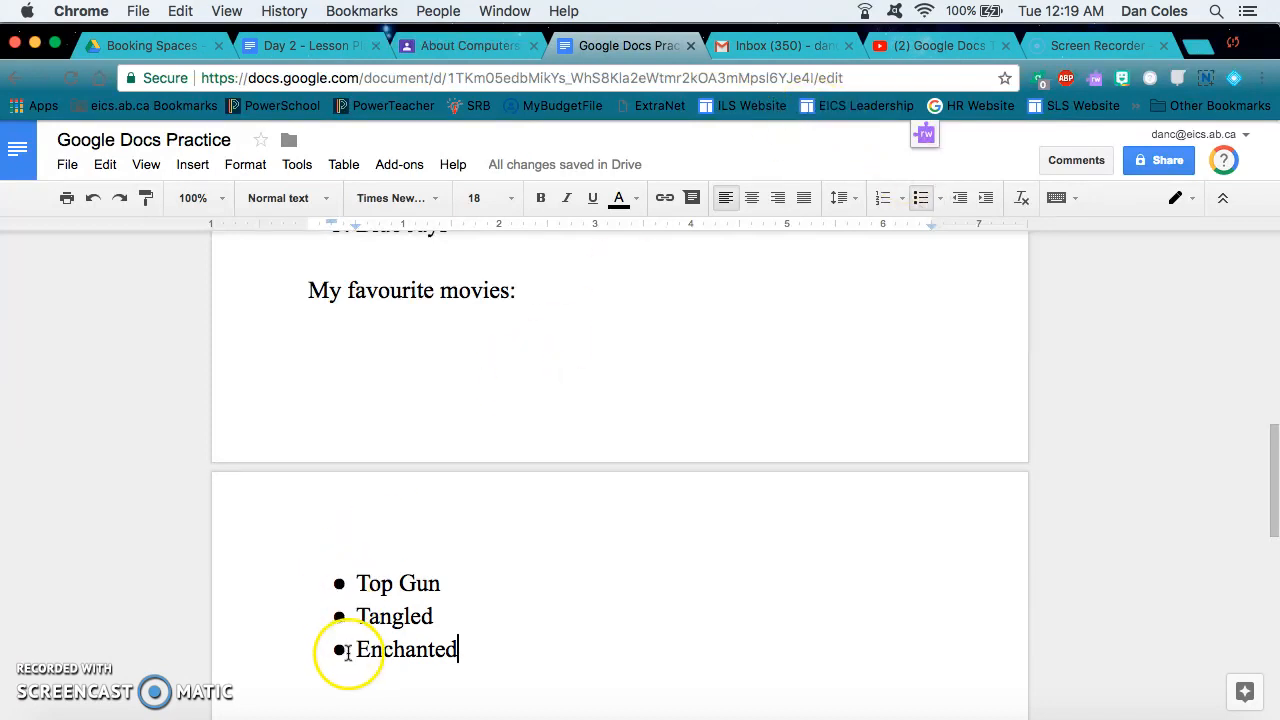
Indent the Tangled bullet one level and the Enchanted bullet two levels to nest them under Top Gun
click(464, 655)
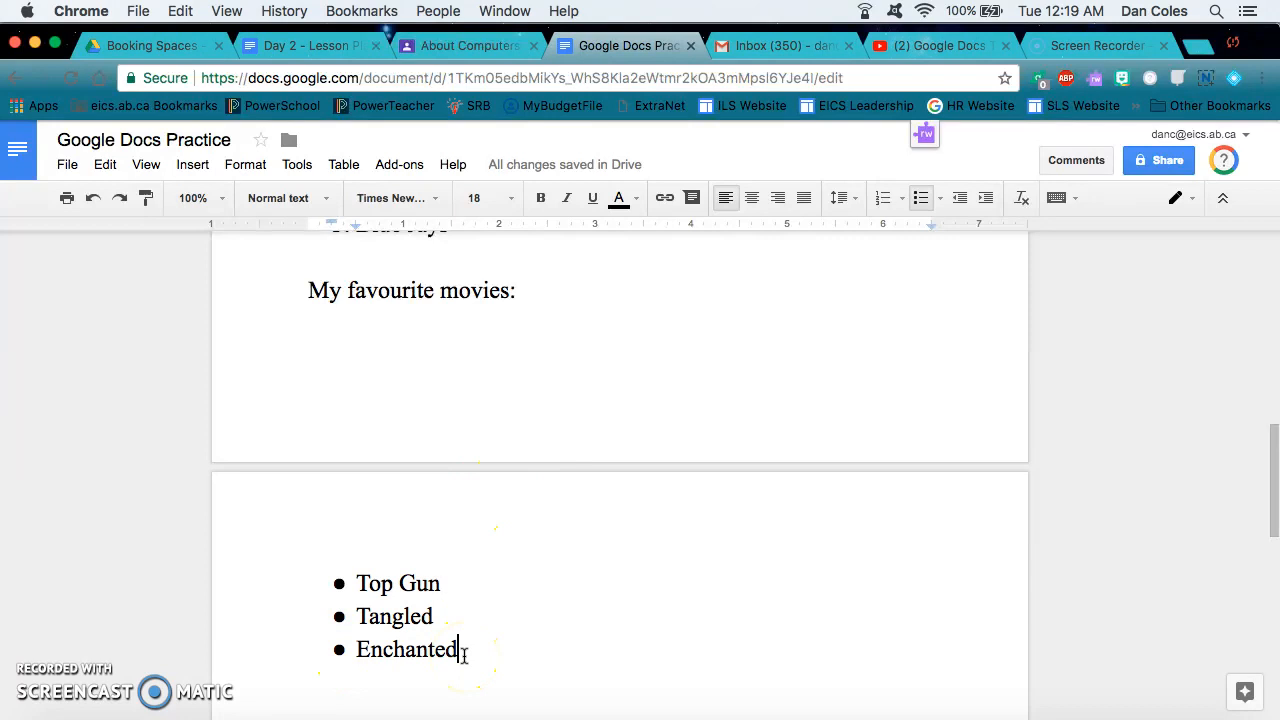
click(362, 615)
click(816, 364)
click(958, 185)
click(983, 199)
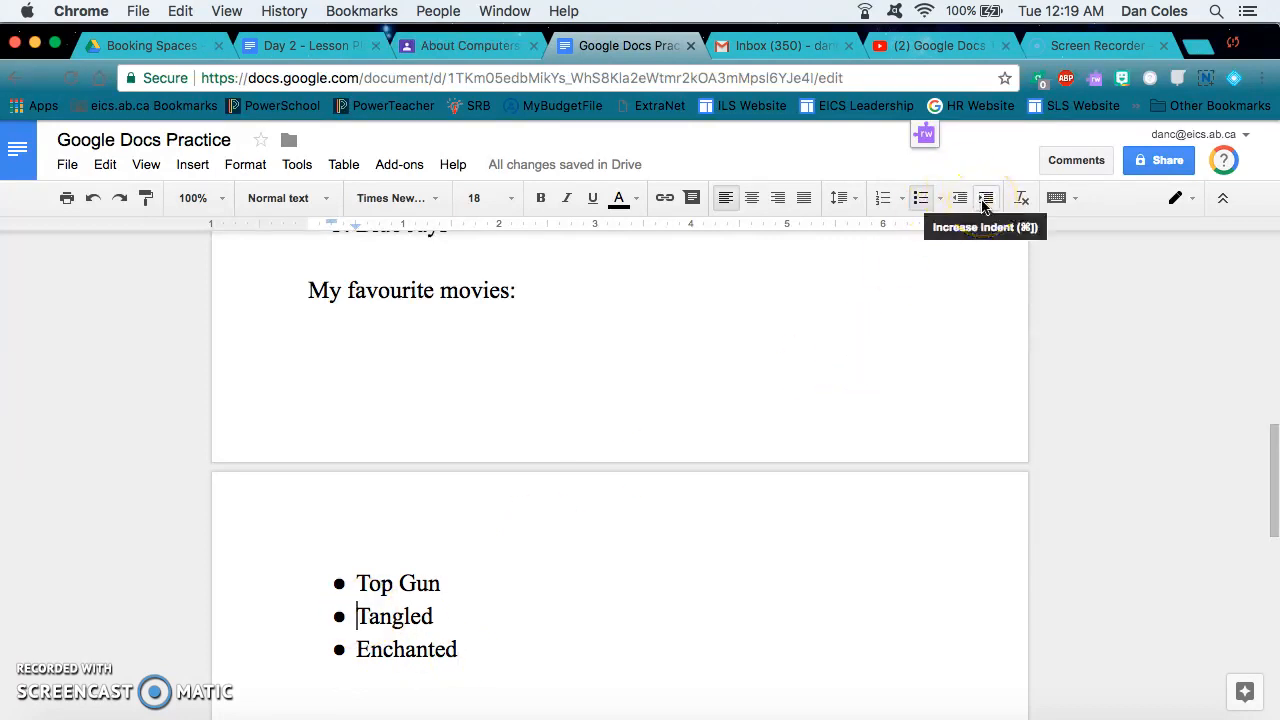
click(985, 202)
click(358, 651)
click(984, 200)
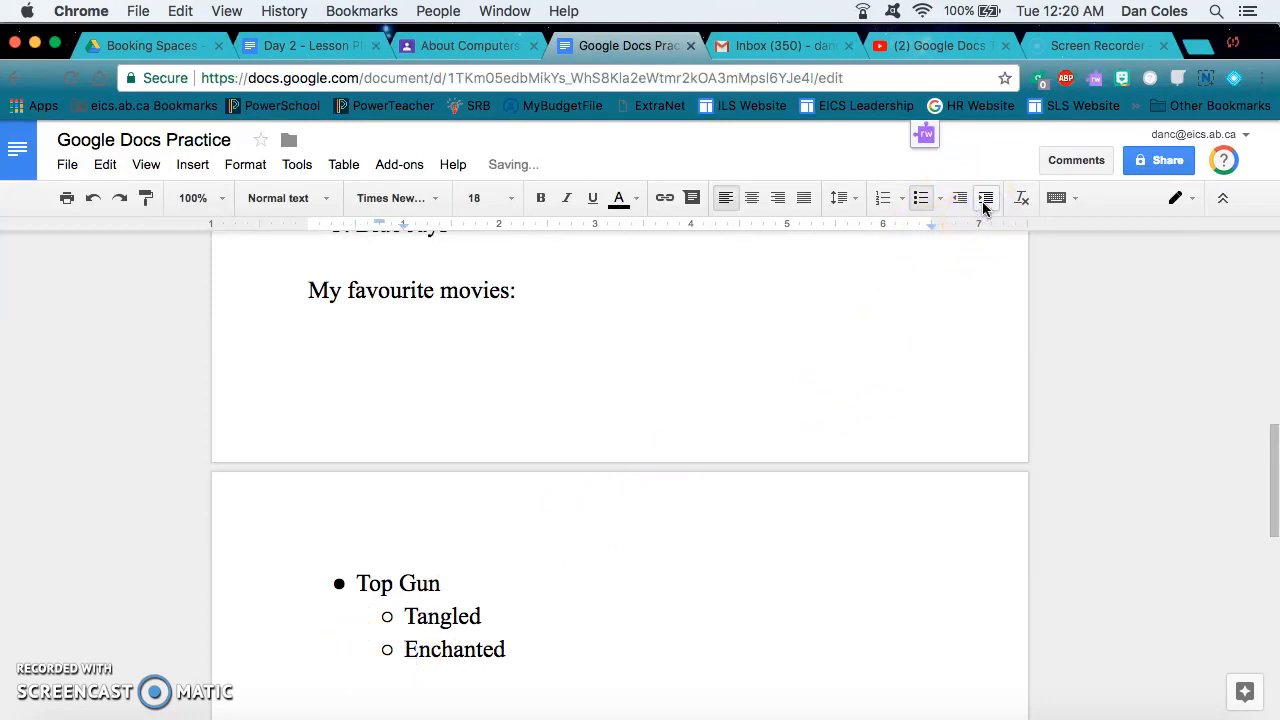
click(984, 200)
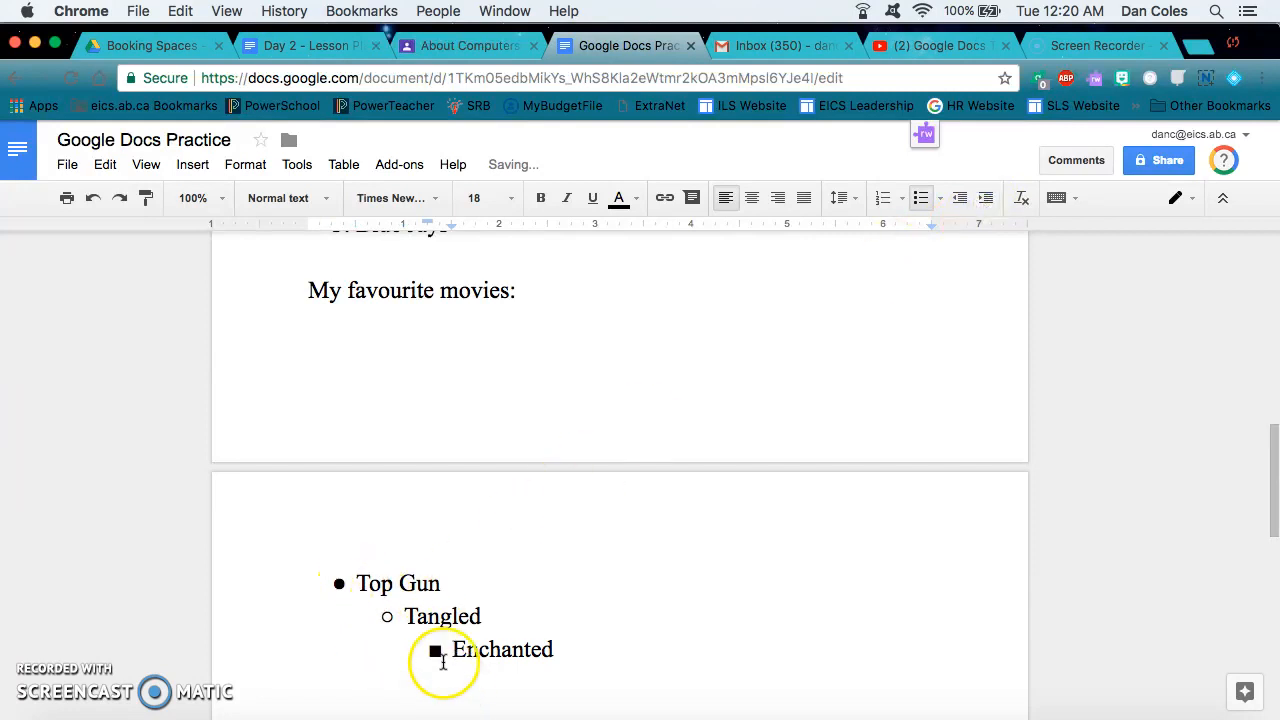
Add a "Cars" bullet below Enchanted at the same indent level
click(556, 651)
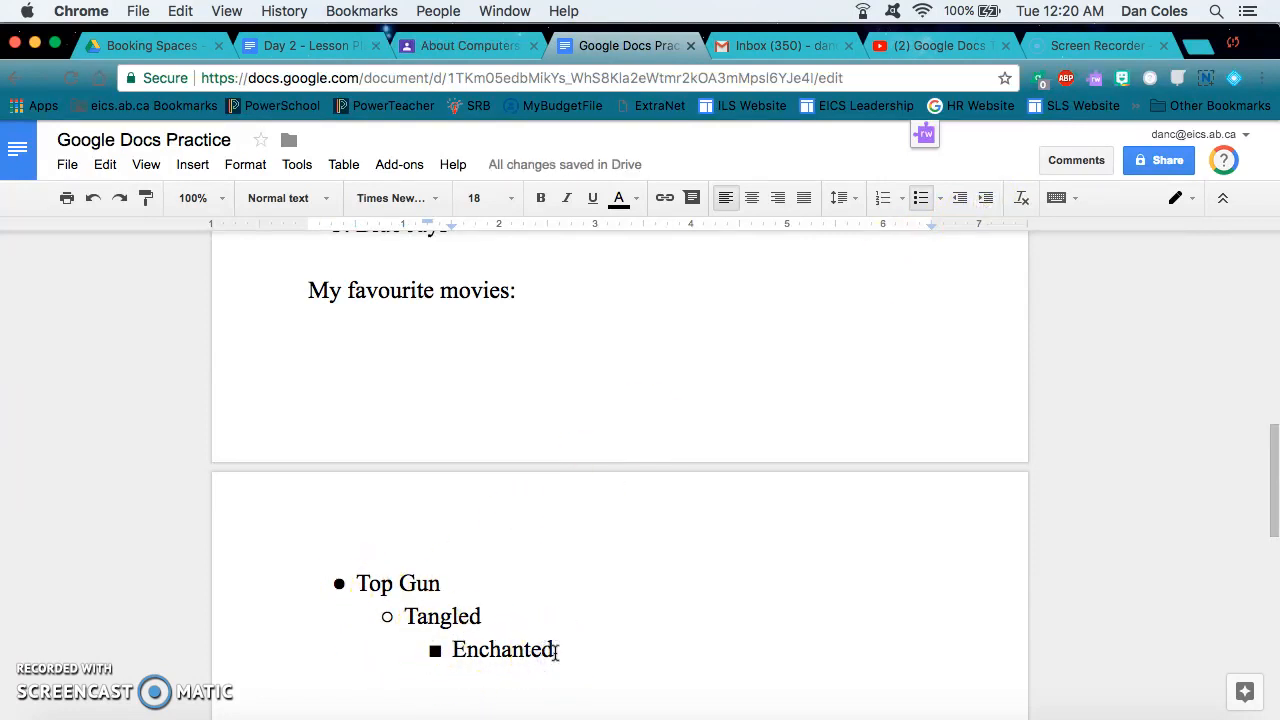
key(Return)
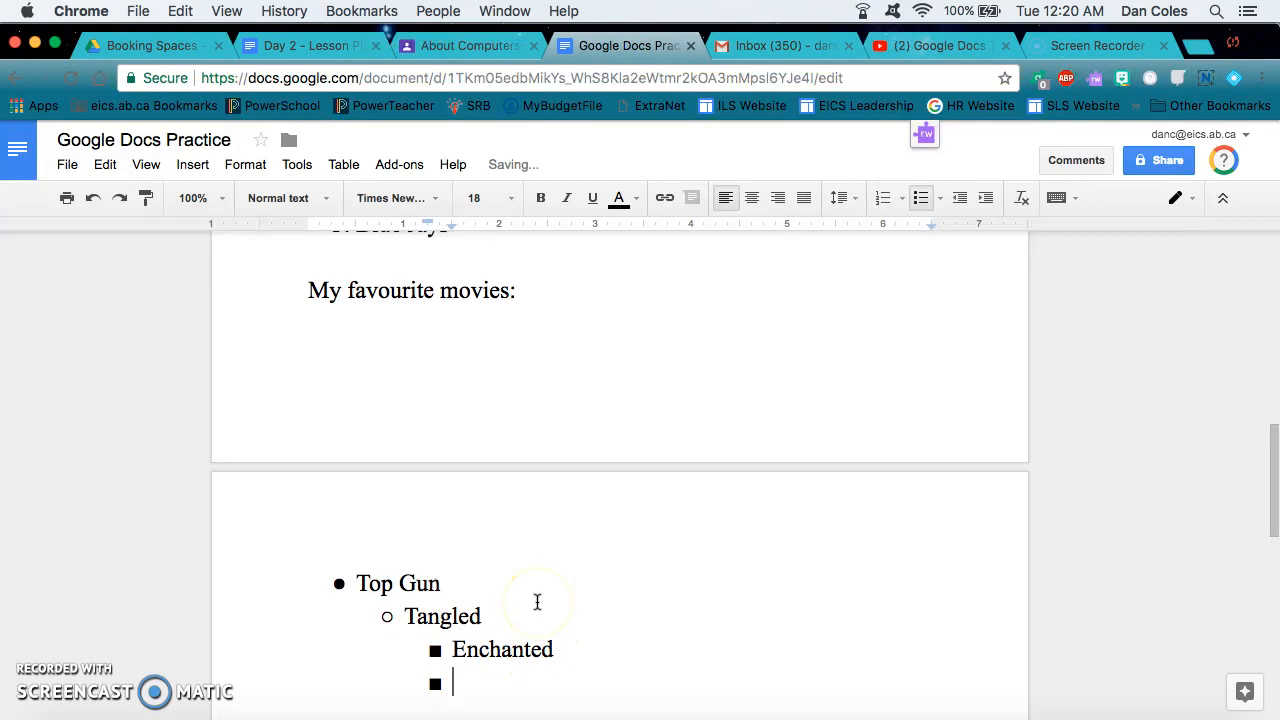
text(Cars)
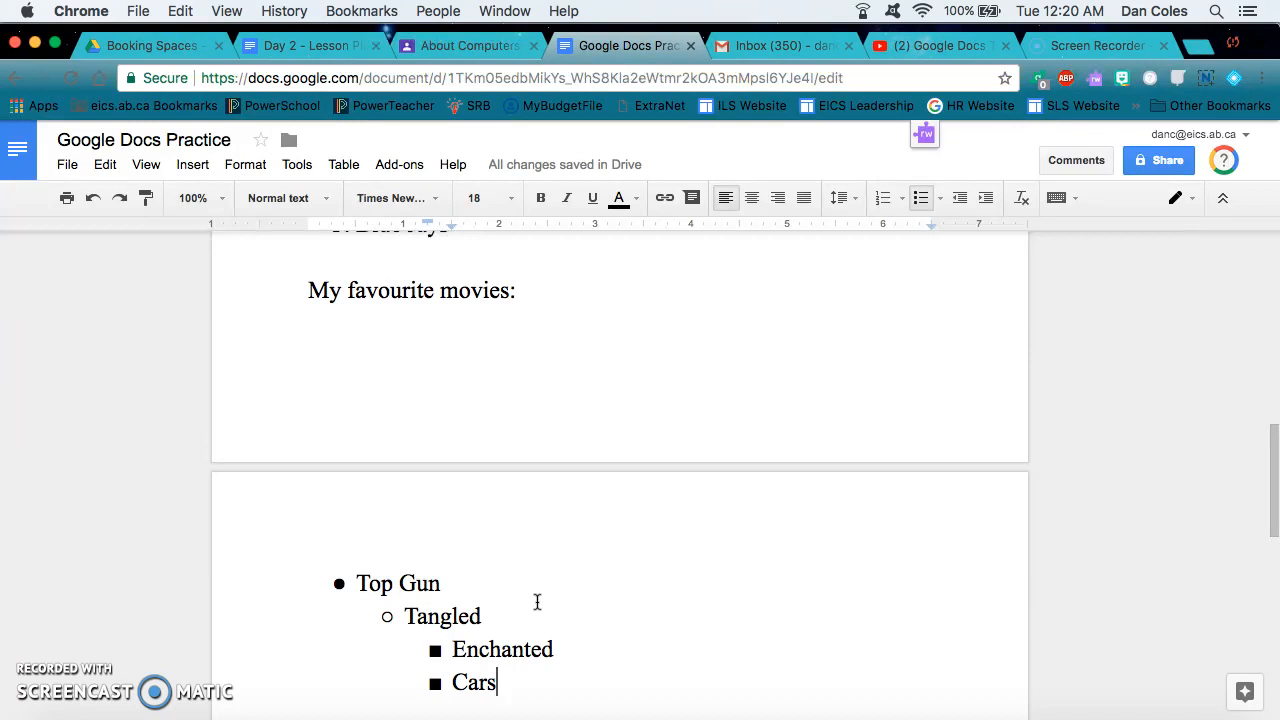
Delete the document's entire content and clear the formatting left on the empty line
click(503, 685)
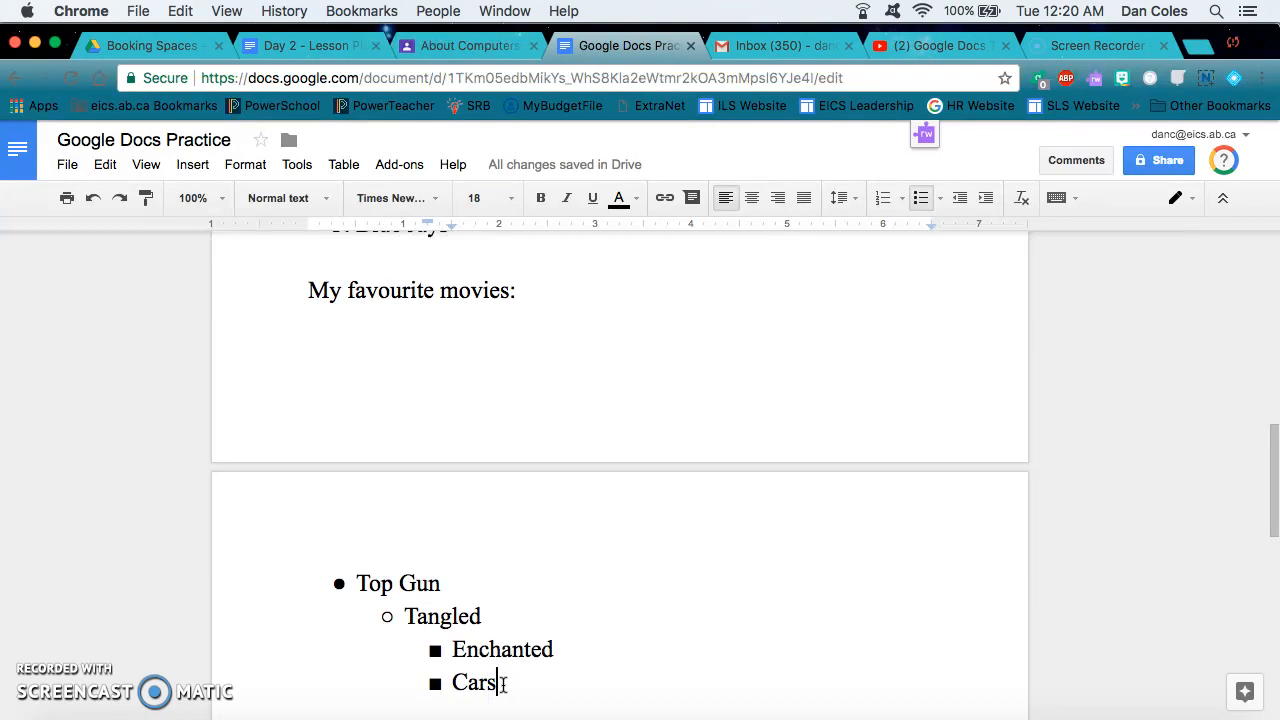
drag(503, 685, 288, 255)
key(BackSpace)
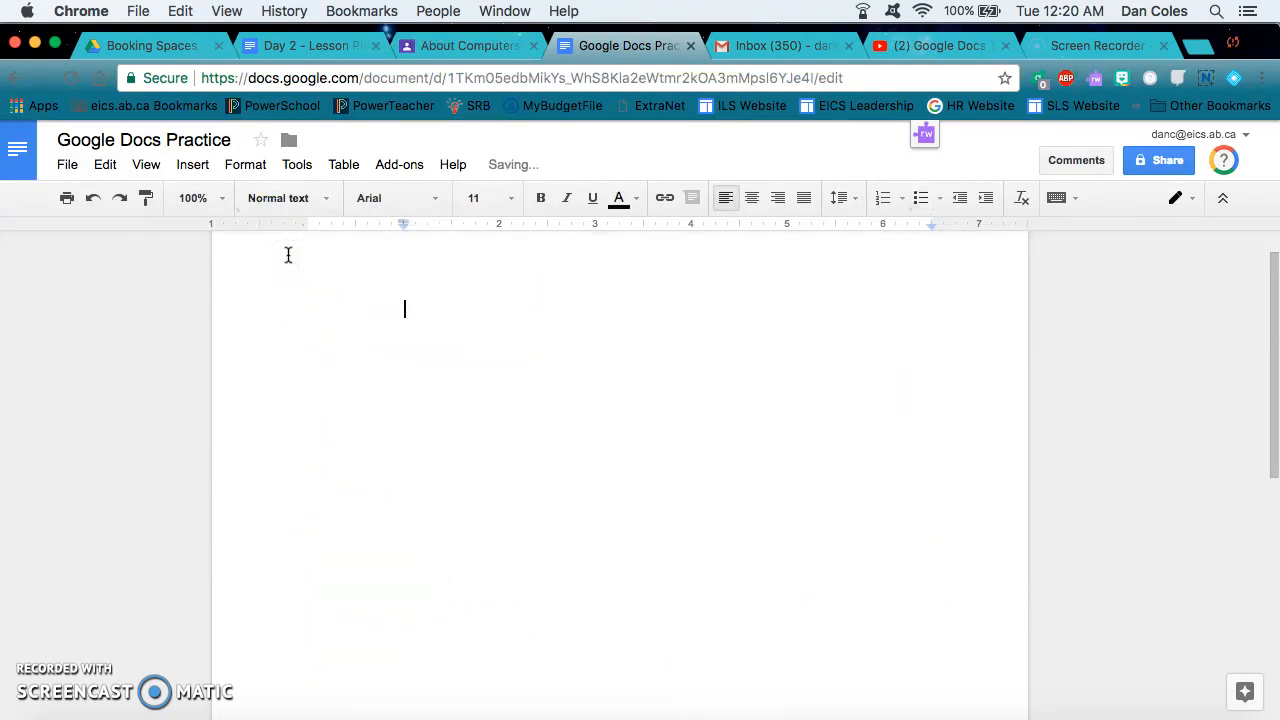
click(1022, 205)
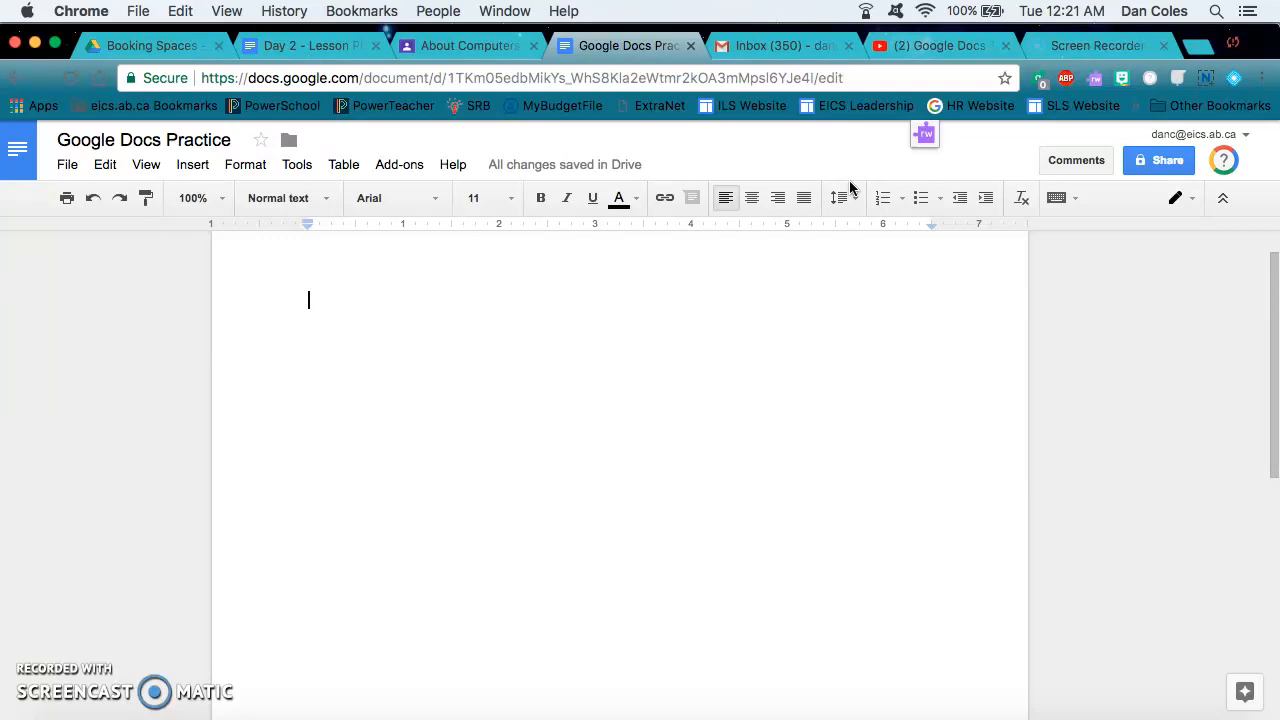
Switch to Google Classroom and look through the posts in the Computers for Kids class stream
click(746, 144)
click(465, 48)
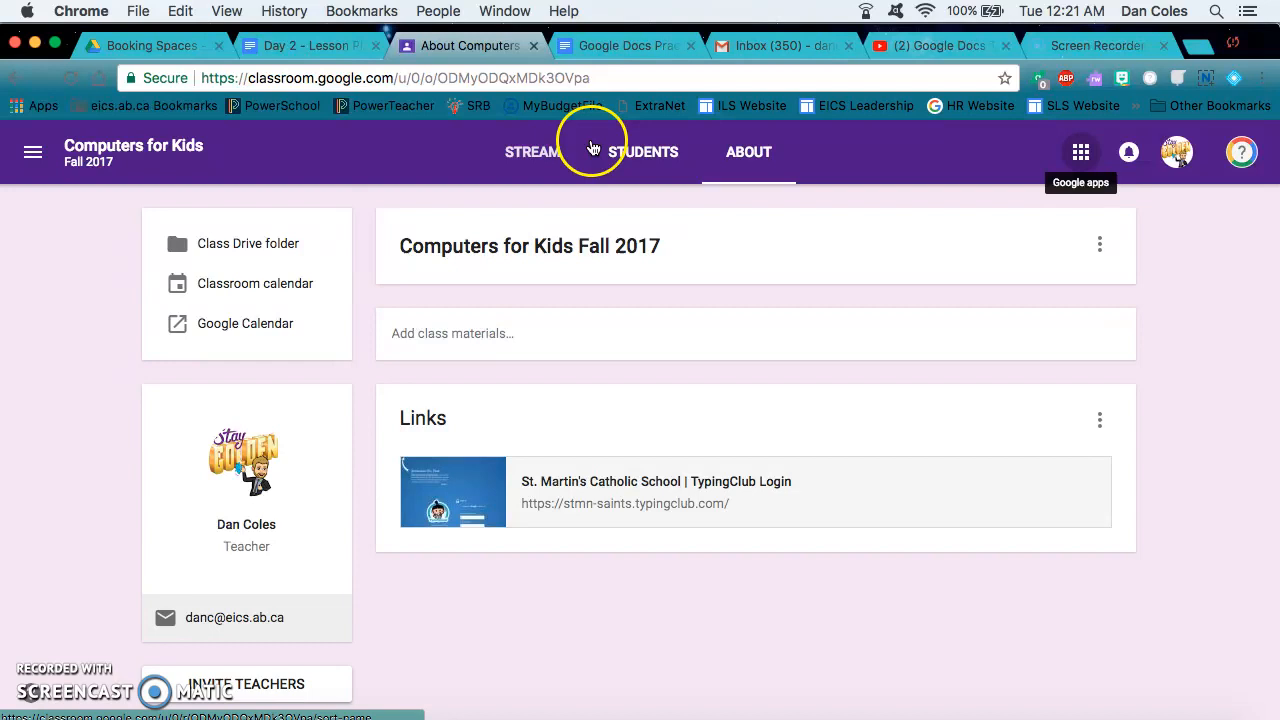
click(543, 150)
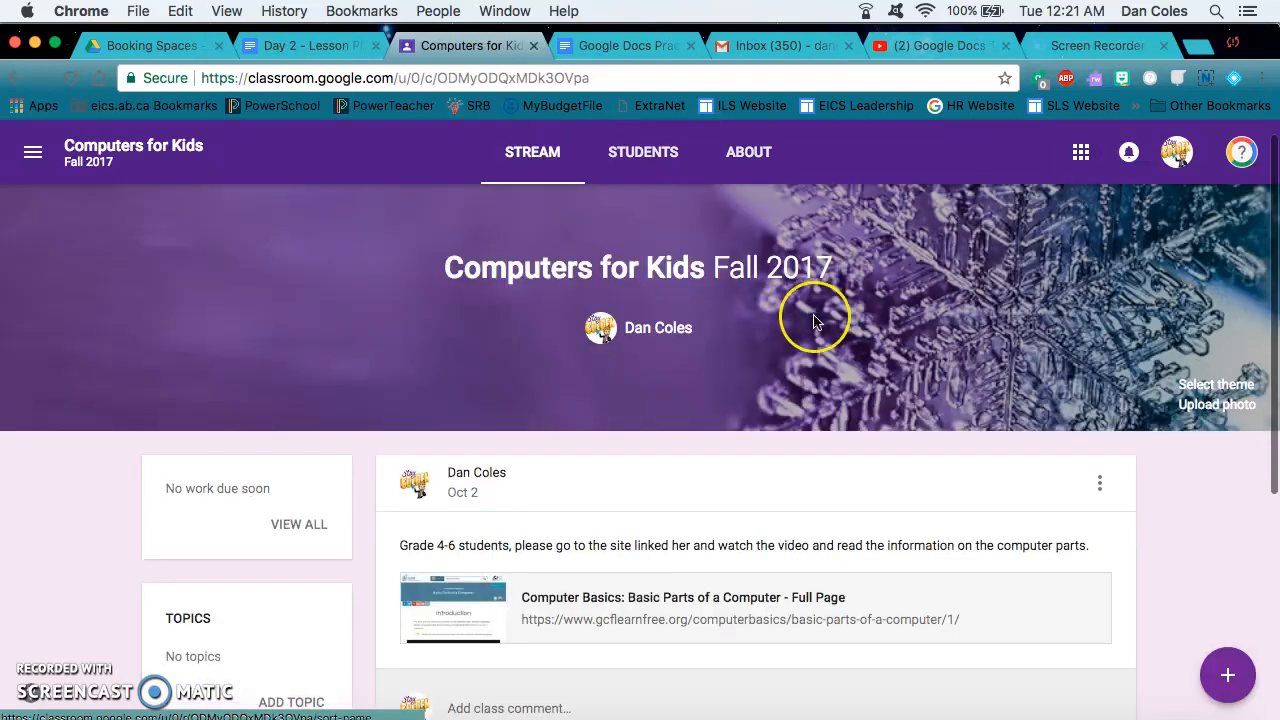
scroll(813, 322, down, 5)
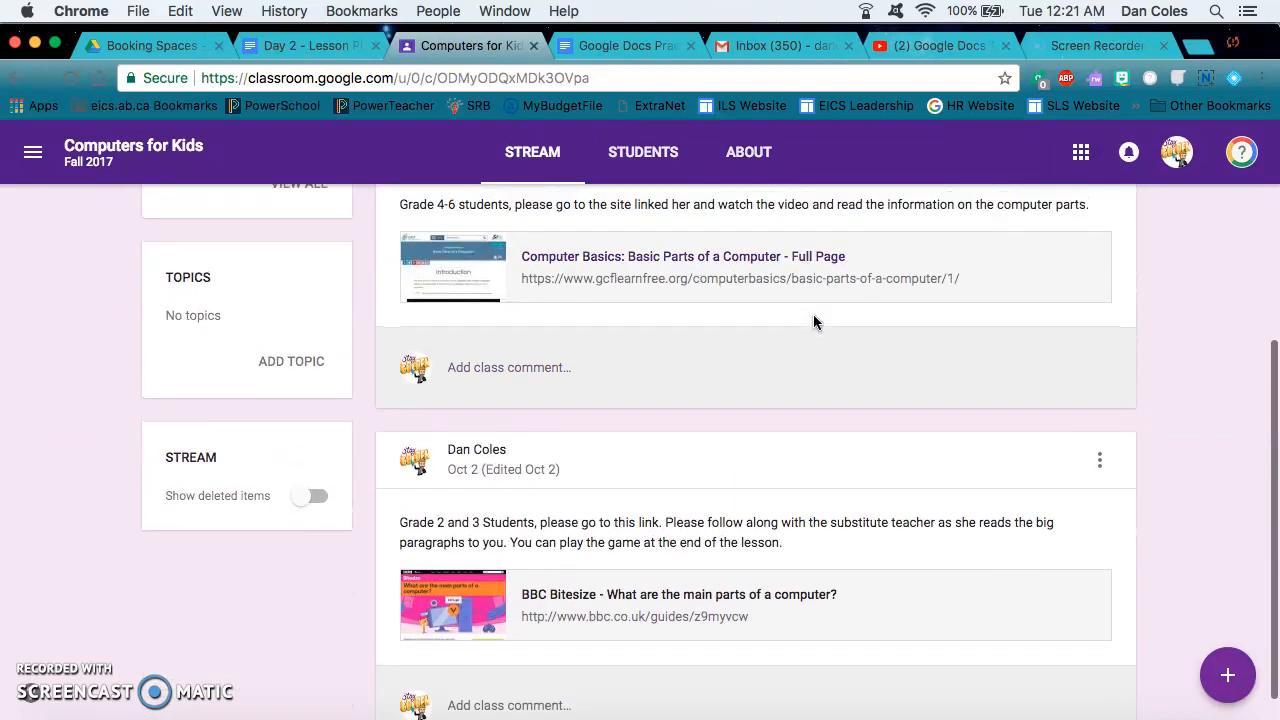
View the options for creating a post in the class stream and the list of Google apps
click(1228, 664)
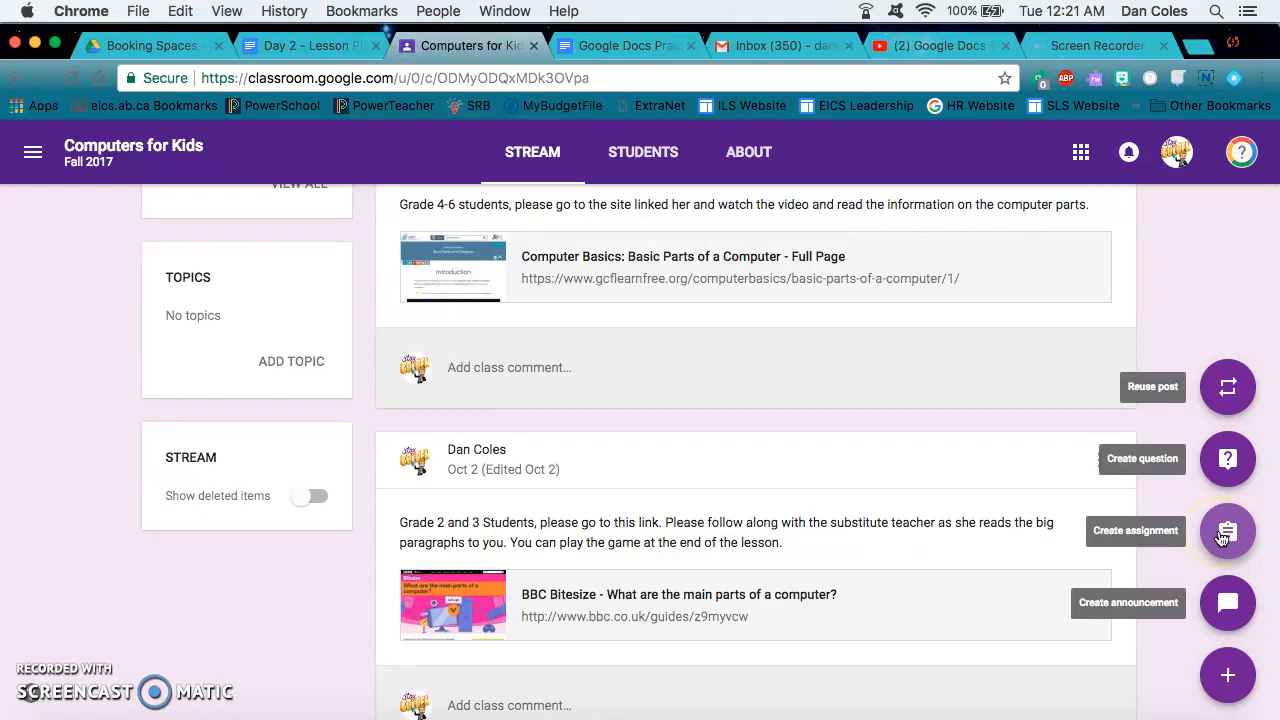
scroll(884, 465, up, 5)
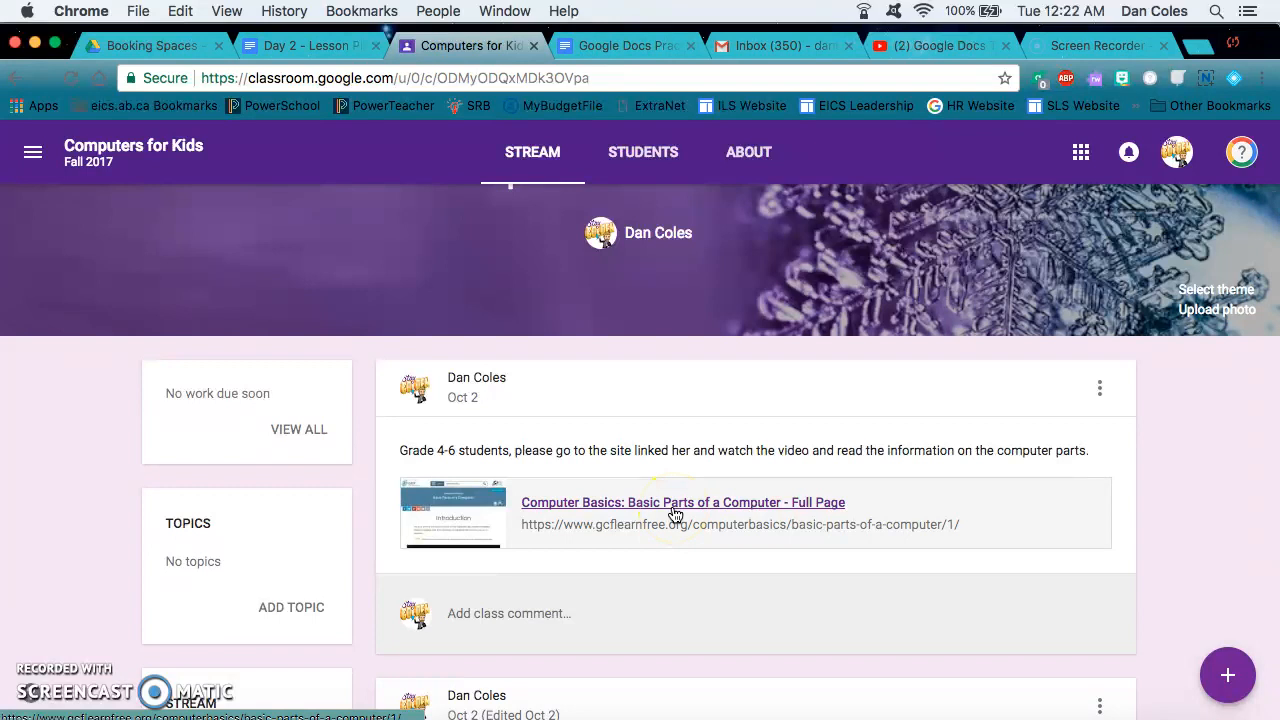
click(1082, 151)
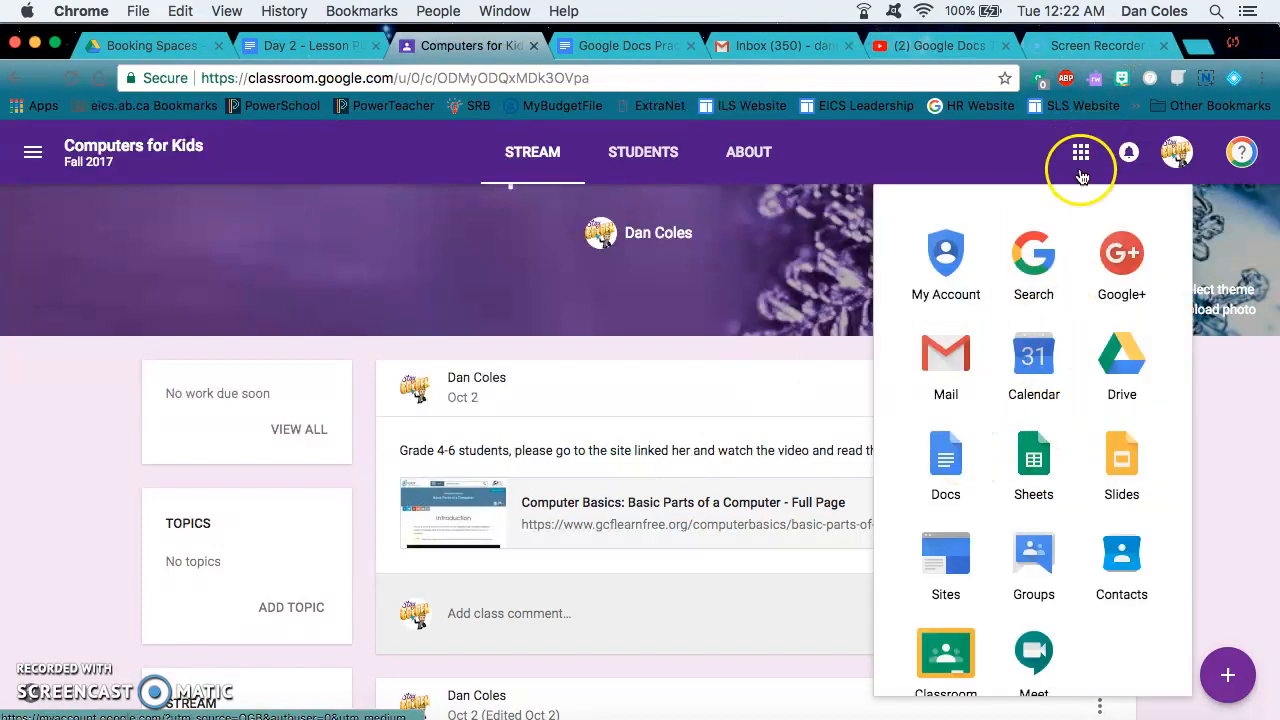
click(1081, 170)
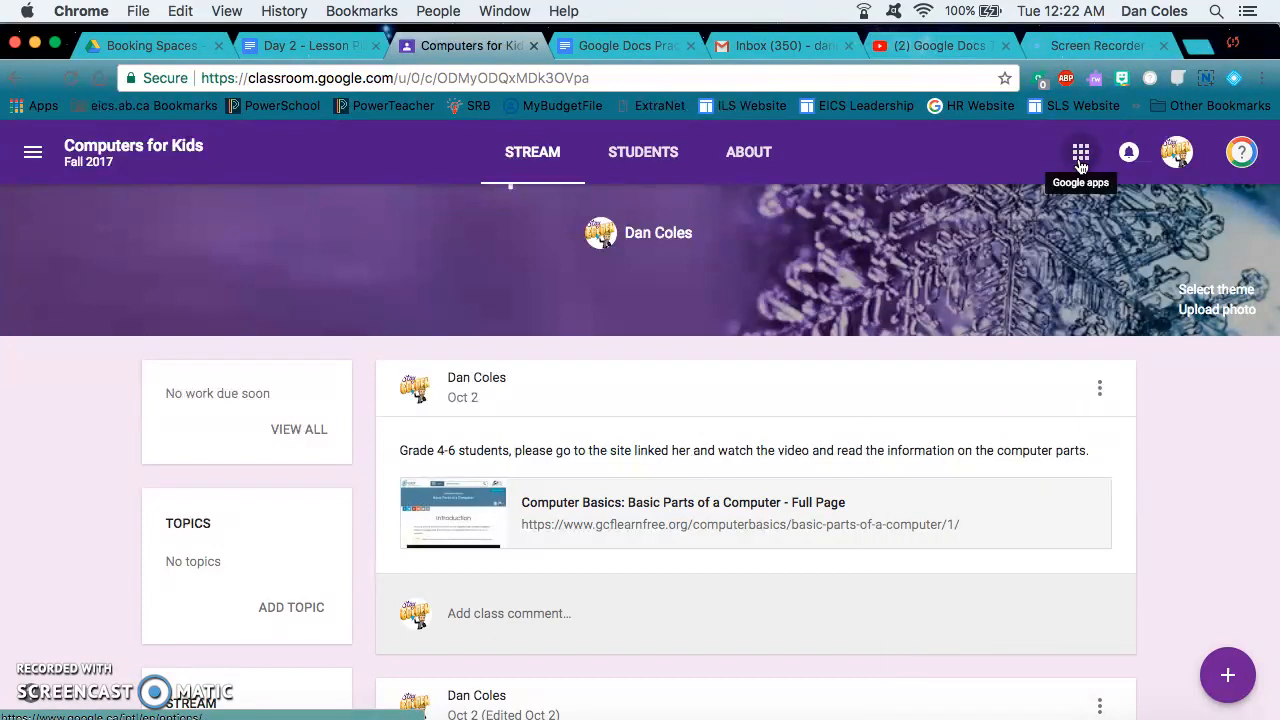